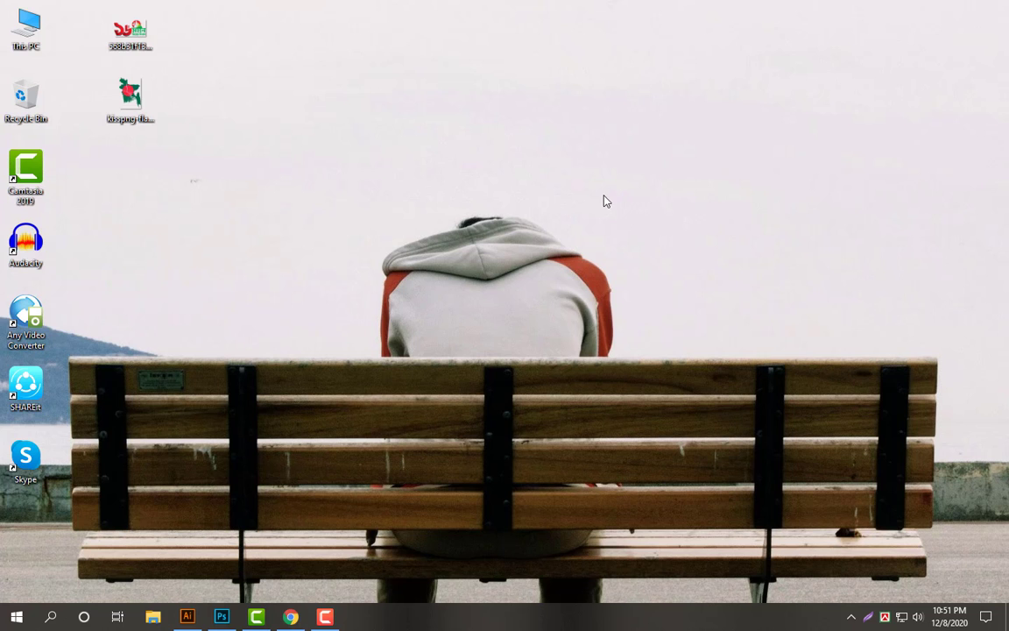
# - Switch to Illustrator and create a new portrait A4 document, 8.268 by 11.693 inches, in CMYK
pyautogui.click(187, 616)
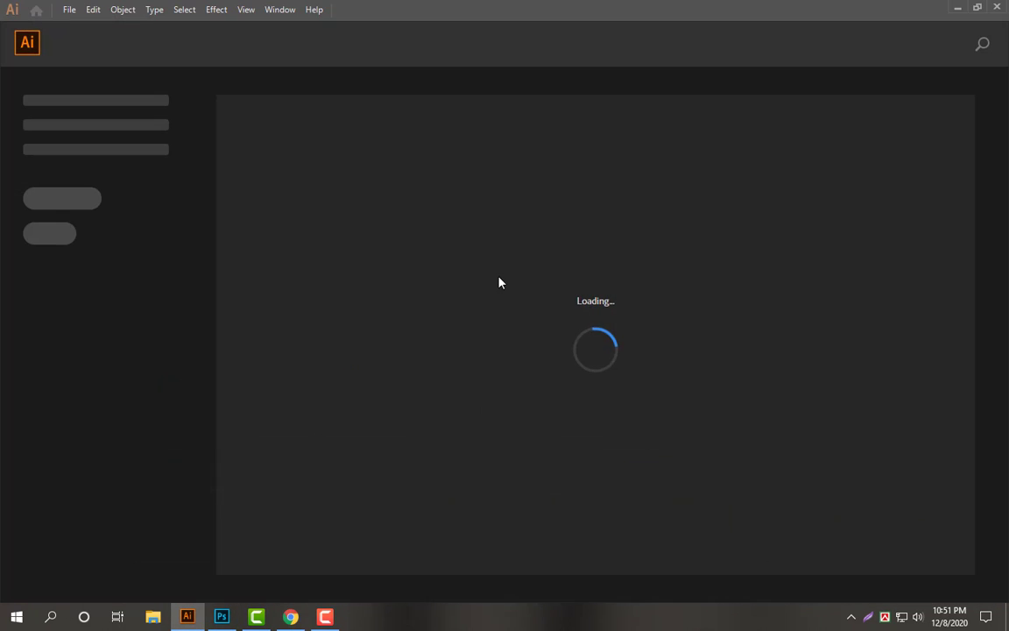
pyautogui.click(69, 10)
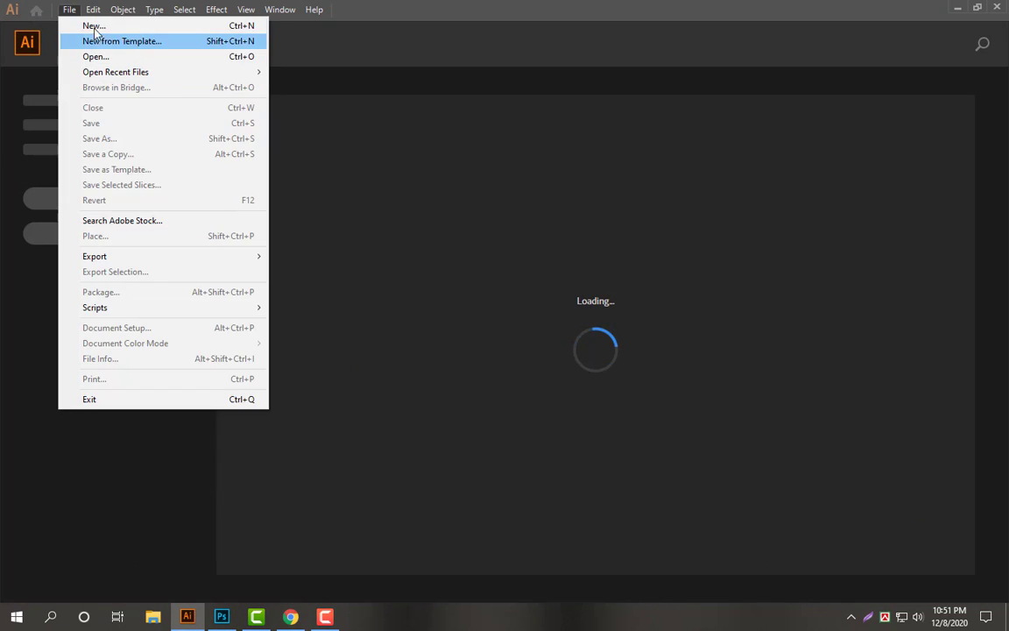
pyautogui.click(428, 142)
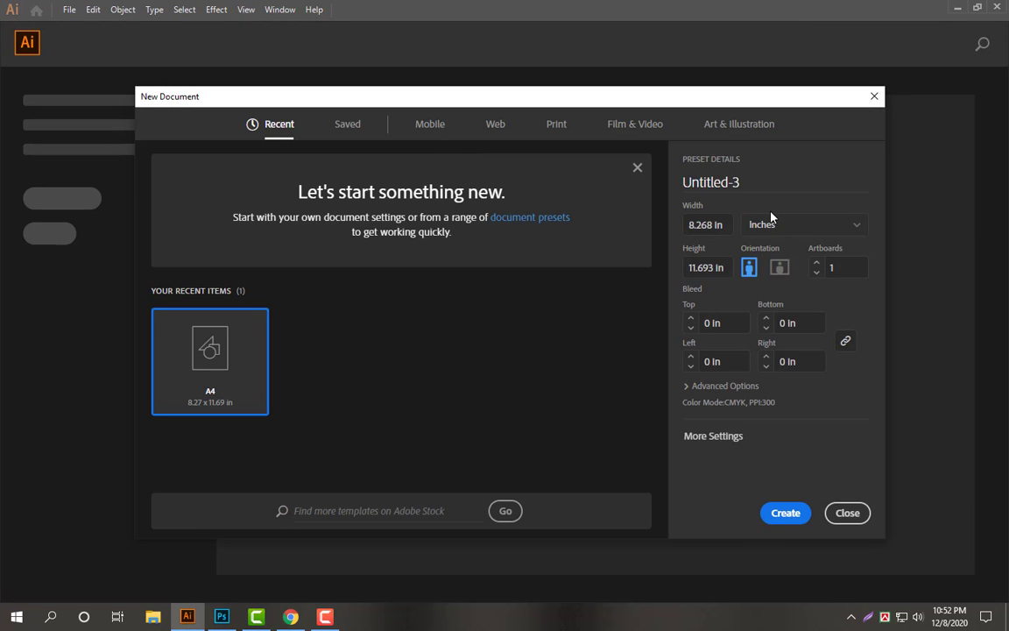
pyautogui.click(799, 516)
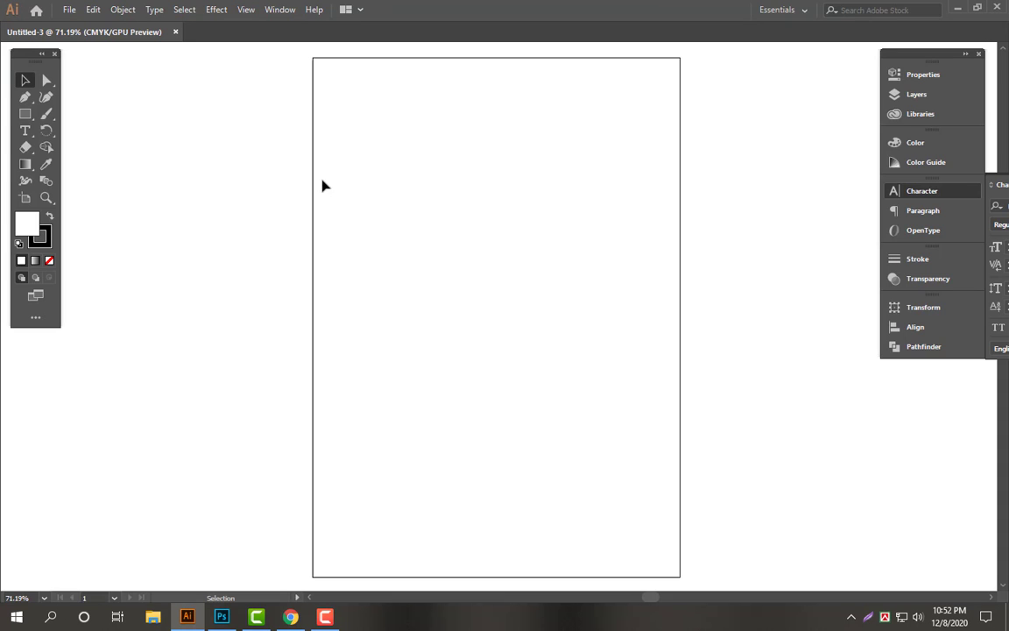
# - Create a rectangle 96 in wide and 36 in high with the Rectangle tool
pyautogui.click(24, 115)
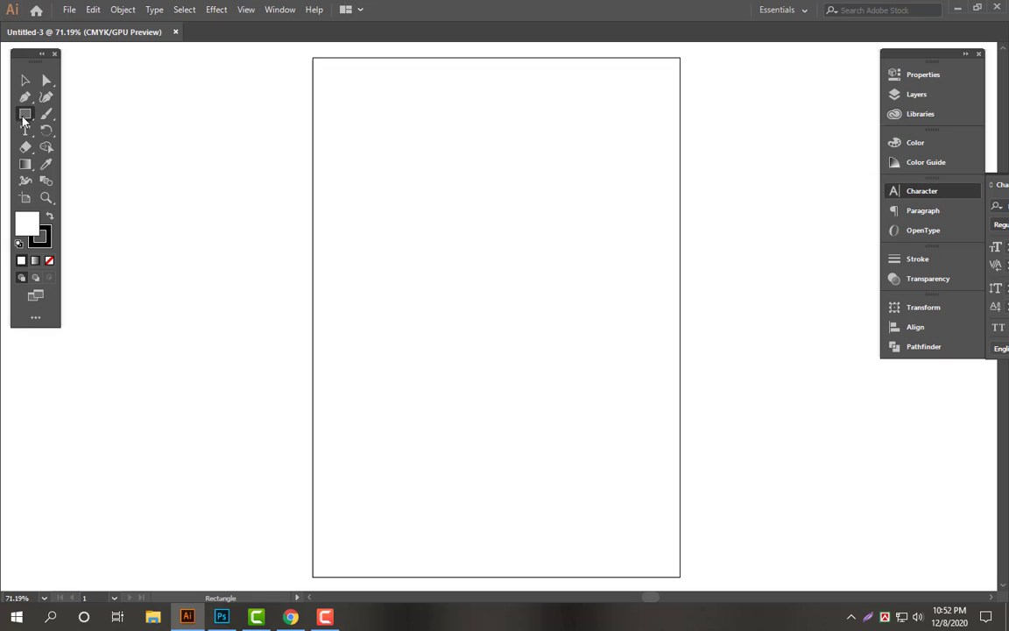
pyautogui.click(507, 192)
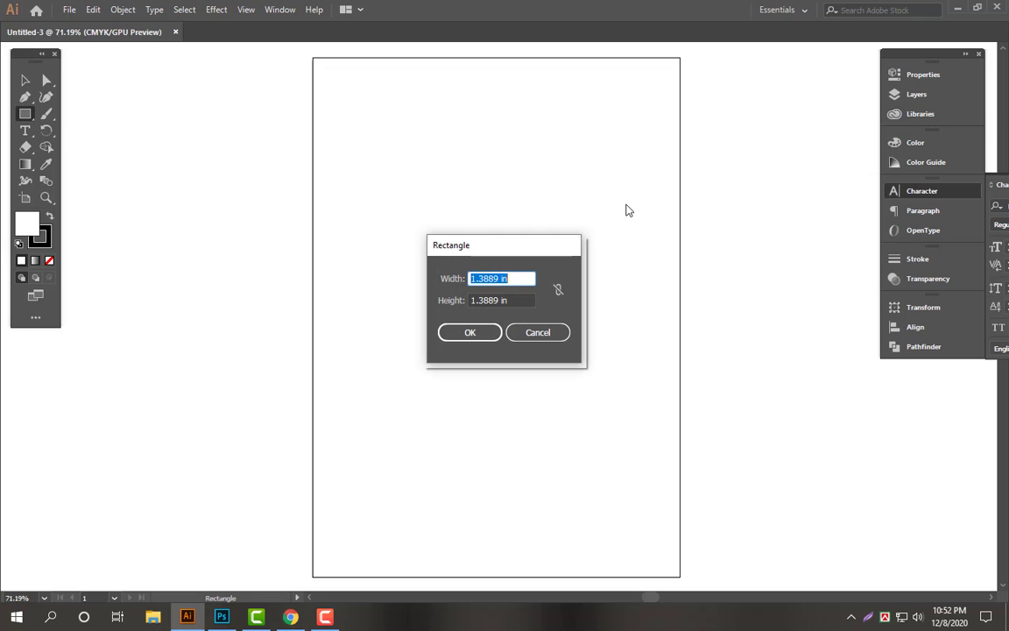
pyautogui.write('50')
pyautogui.press('Tab')
pyautogui.write('50')
pyautogui.press('Return')
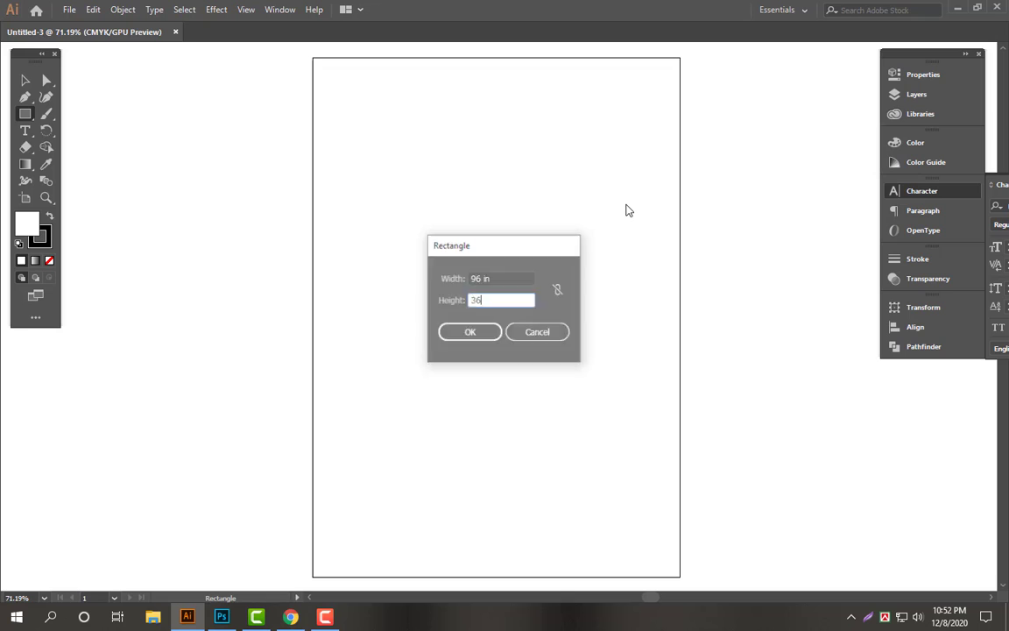
pyautogui.press('v')
pyautogui.moveTo(601, 215); pyautogui.dragTo(197, 207)
pyautogui.moveTo(763, 293); pyautogui.dragTo(692, 283)
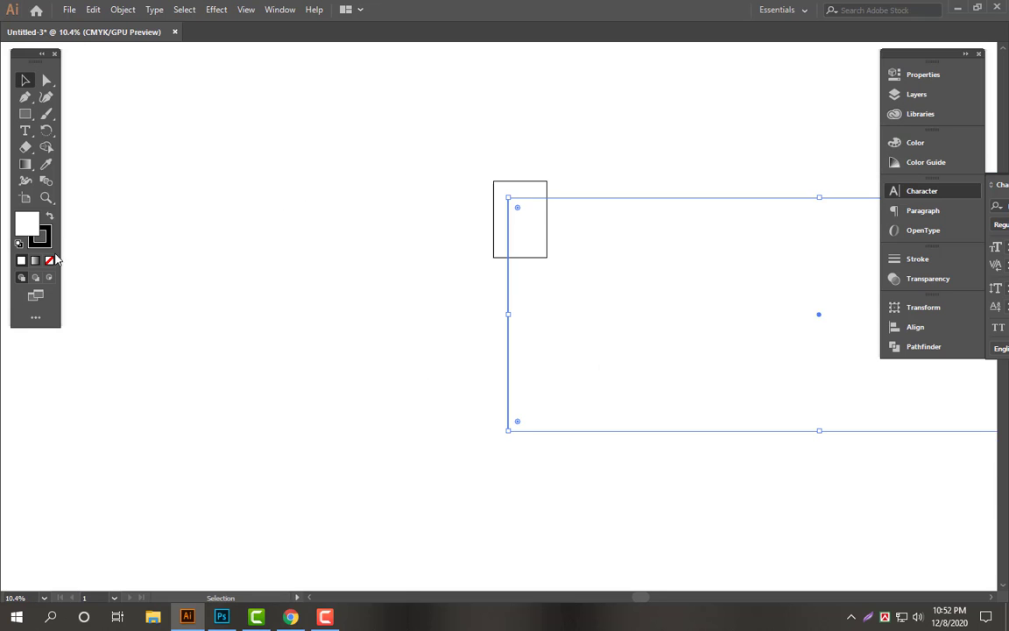
# - Give the large rectangle a black fill and no stroke
pyautogui.click(49, 217)
pyautogui.click(44, 243)
pyautogui.press('/')
pyautogui.click(31, 225)
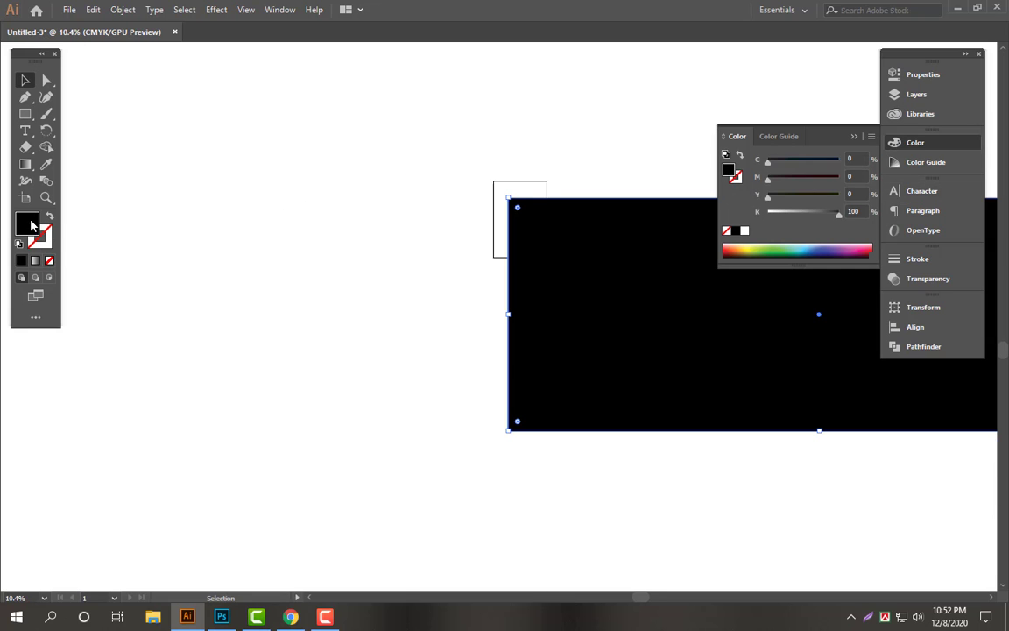
# - Centre the rectangle horizontally below the artboard and swap its colours to a black stroke with no fill
pyautogui.press('Tab')
pyautogui.moveTo(851, 317); pyautogui.dragTo(563, 405)
pyautogui.moveTo(526, 343); pyautogui.dragTo(460, 224)
pyautogui.press('Tab')
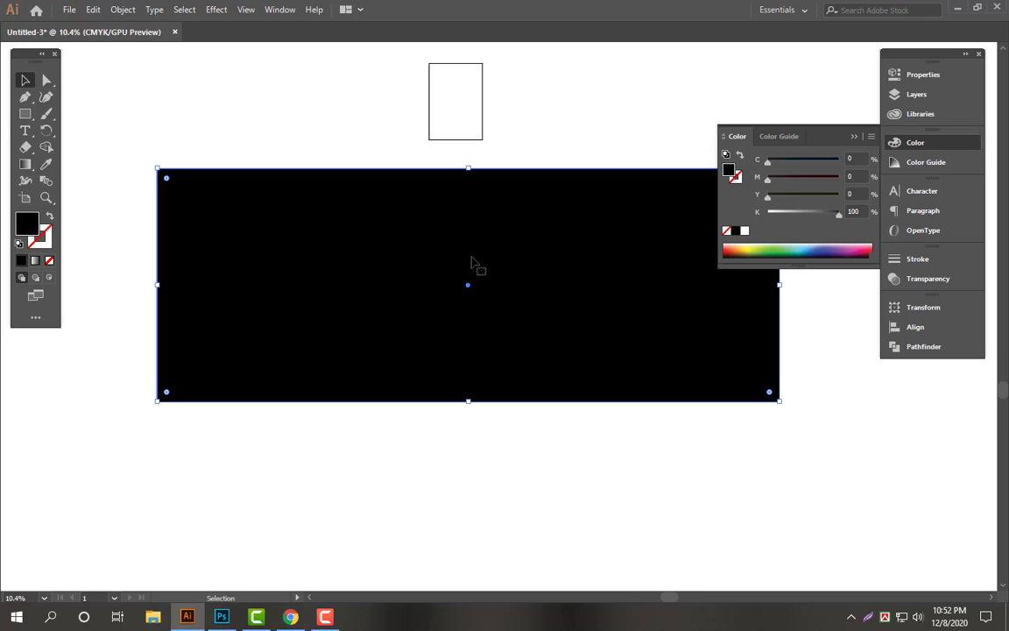
pyautogui.moveTo(484, 267); pyautogui.dragTo(478, 289)
pyautogui.moveTo(494, 339); pyautogui.dragTo(563, 356)
pyautogui.moveTo(572, 351); pyautogui.dragTo(561, 325)
pyautogui.moveTo(569, 313); pyautogui.dragTo(502, 354)
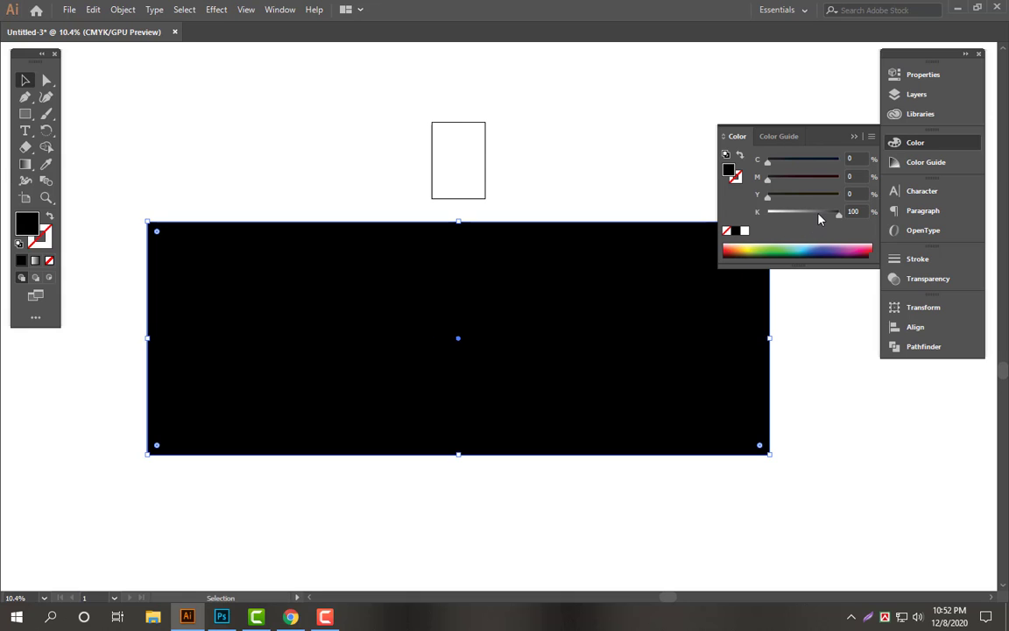
pyautogui.click(50, 217)
# - Show the rulers and place a vertical and a horizontal guide crossing at the rectangle's centre
pyautogui.press('Tab')
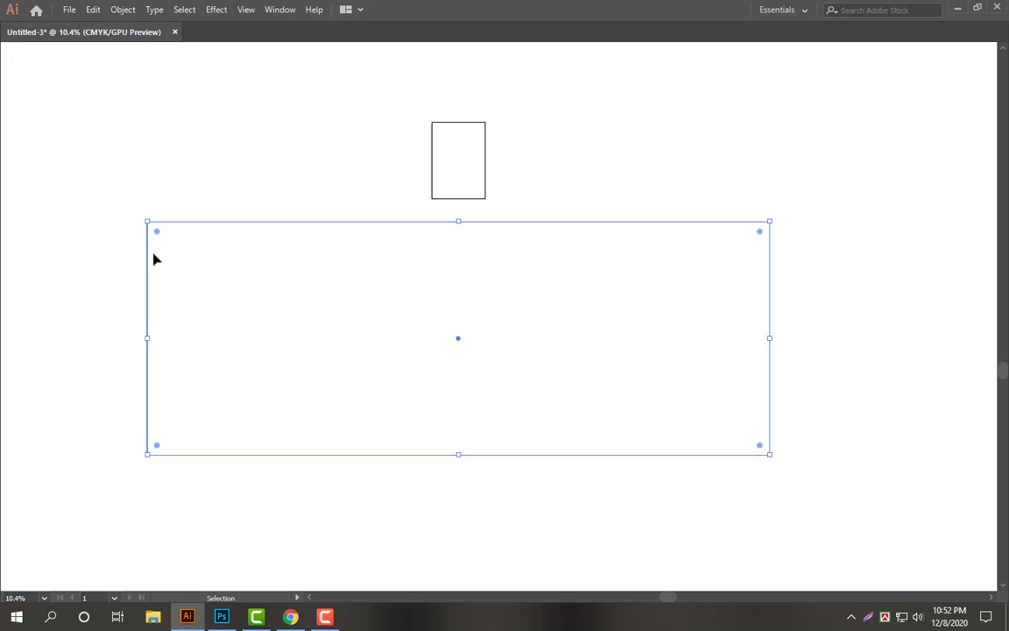
pyautogui.hotkey('ctrl', 'r')
pyautogui.moveTo(11, 166); pyautogui.dragTo(462, 137)
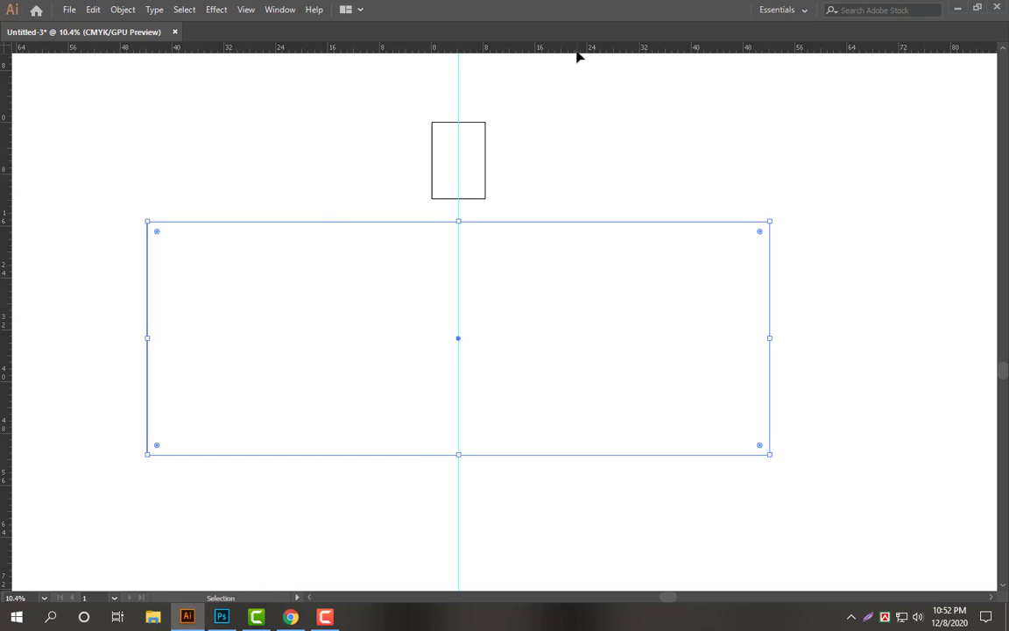
pyautogui.moveTo(577, 57); pyautogui.dragTo(523, 341)
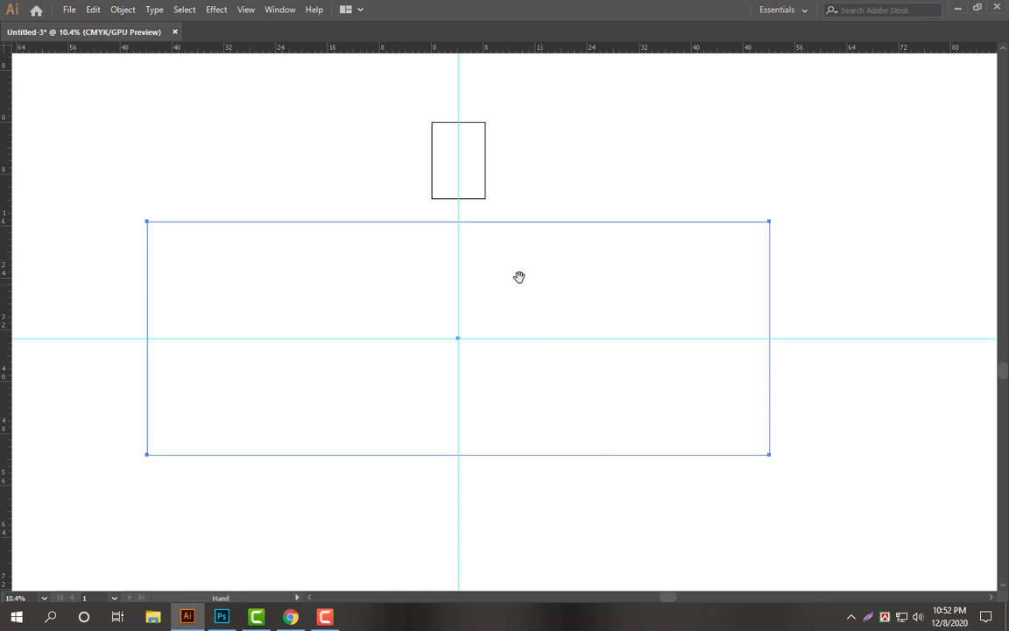
pyautogui.moveTo(520, 277); pyautogui.dragTo(552, 279)
pyautogui.moveTo(532, 331); pyautogui.dragTo(547, 341)
pyautogui.click(595, 162)
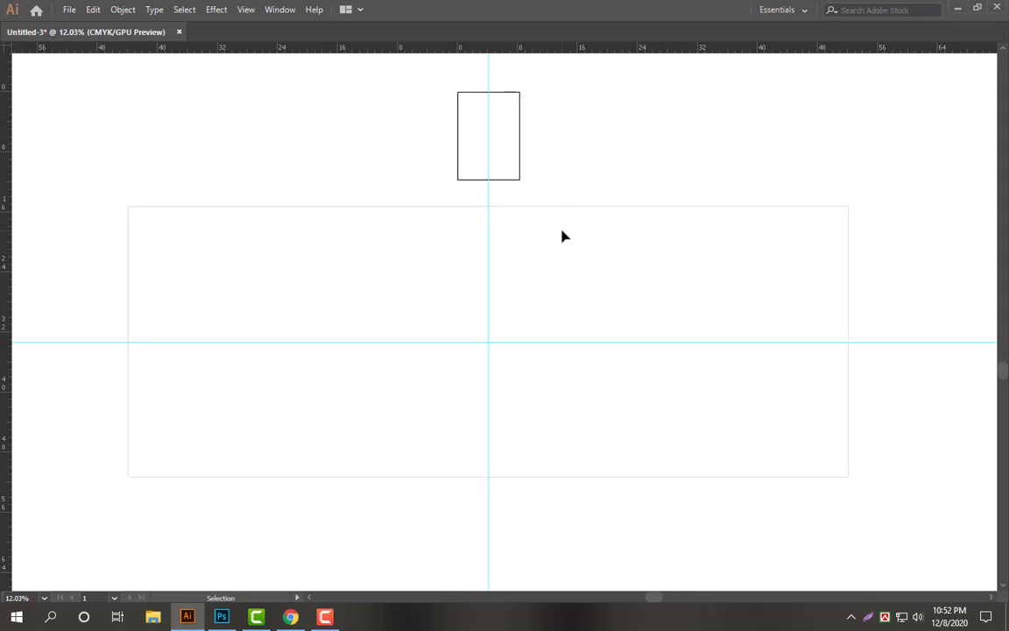
# - Draw a straight diagonal Pen line from above the rectangle's upper edge, left of centre, to below its lower edge near the vertical guide
pyautogui.click(599, 255)
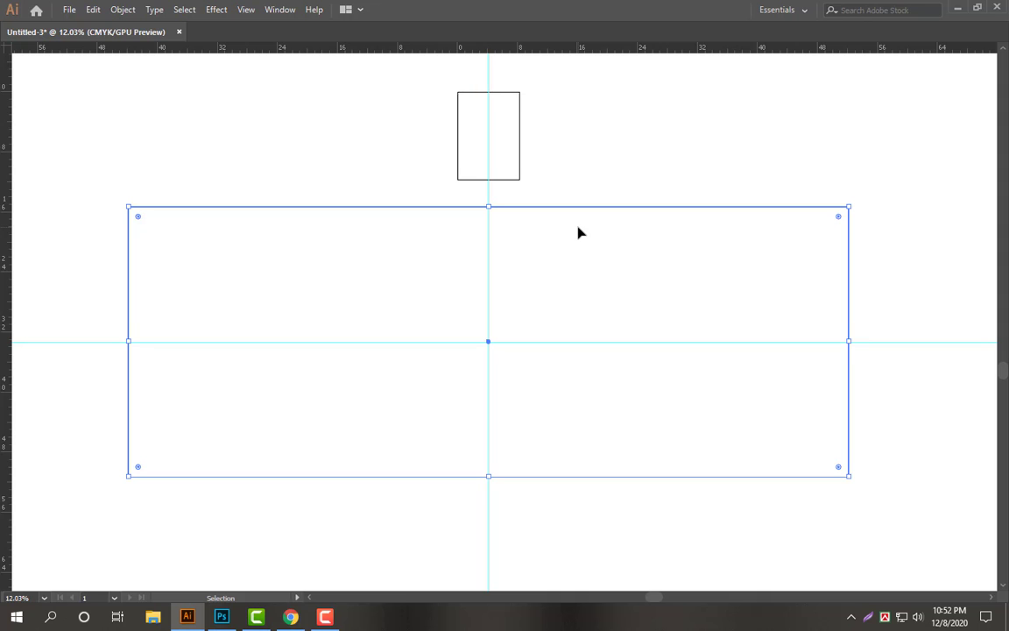
pyautogui.press('p')
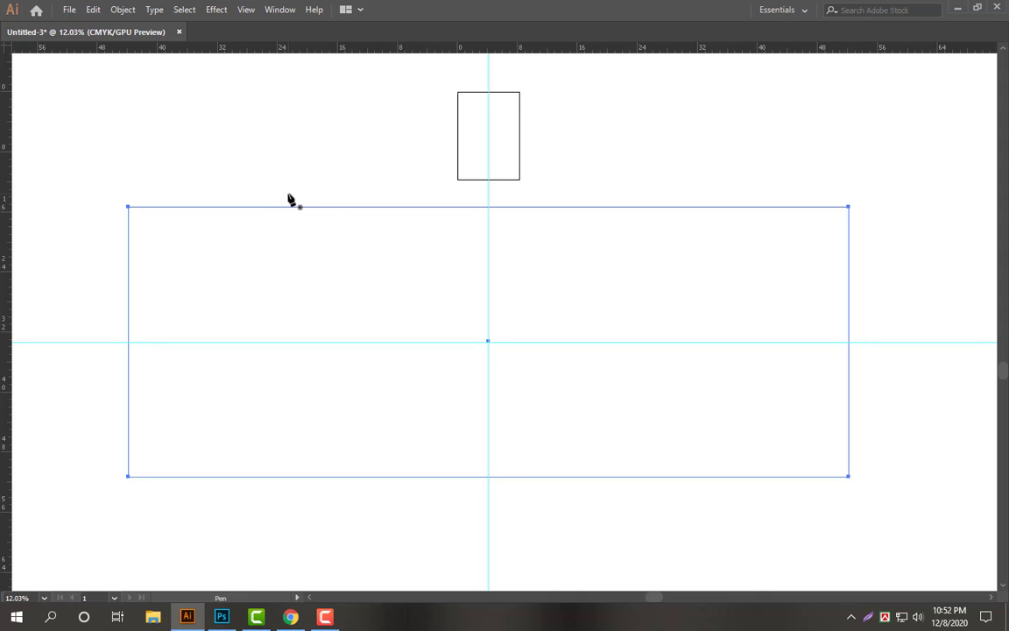
pyautogui.click(277, 189)
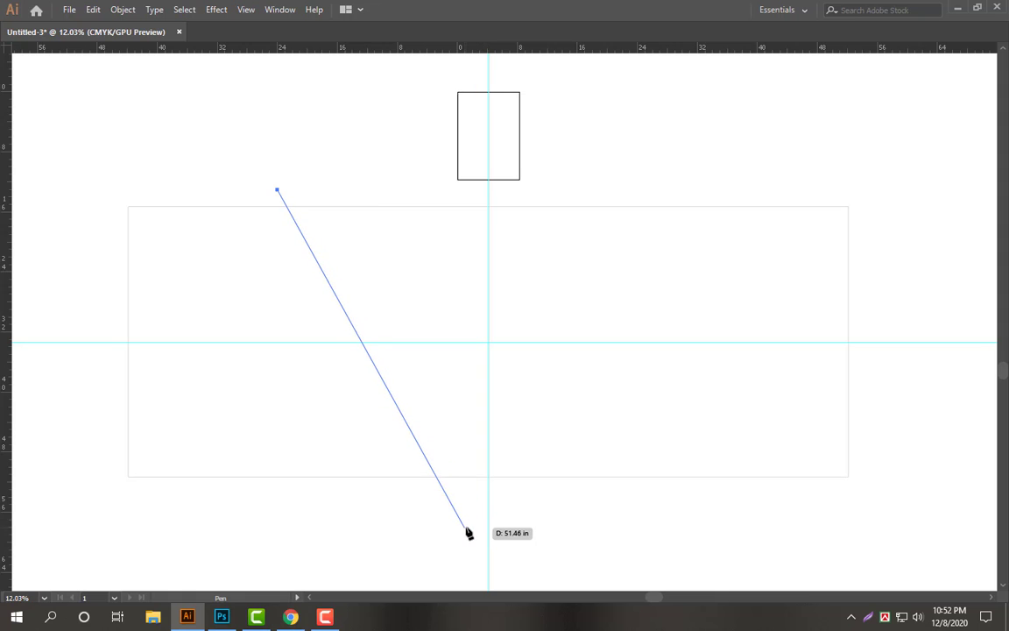
pyautogui.click(496, 514)
pyautogui.press('v')
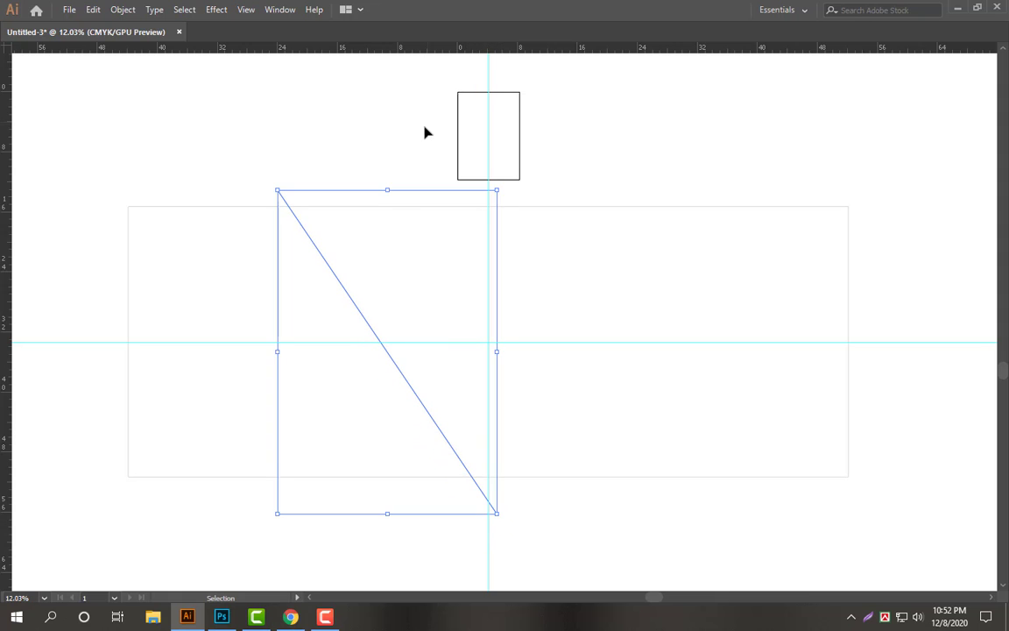
# - Divide the rectangle along the diagonal line with Pathfinder Divide and ungroup the resulting pieces
pyautogui.click(372, 184)
pyautogui.click(386, 207)
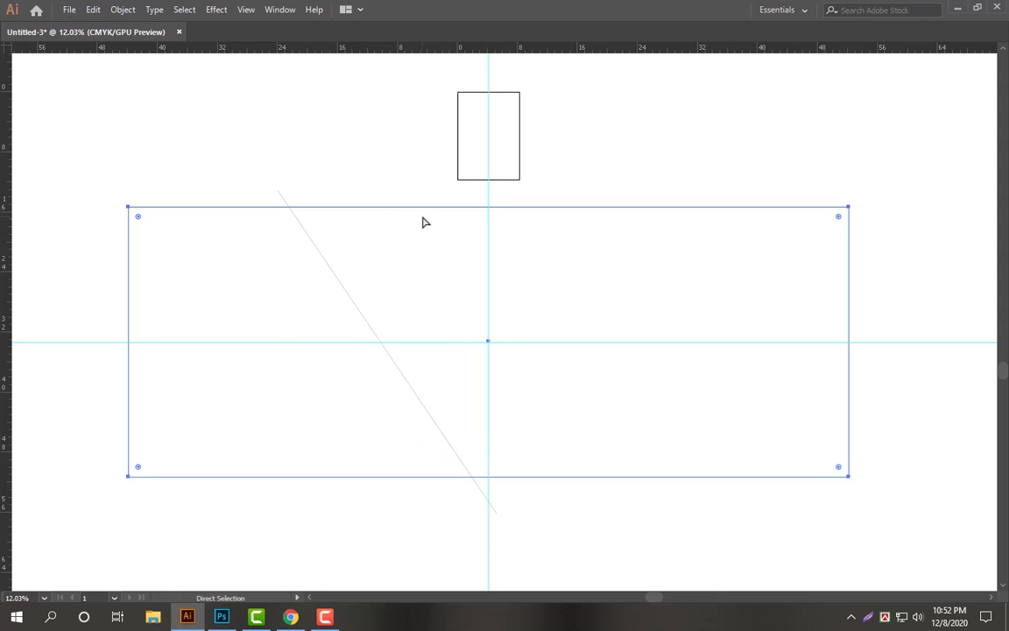
pyautogui.moveTo(366, 275); pyautogui.dragTo(333, 298)
pyautogui.press('Tab')
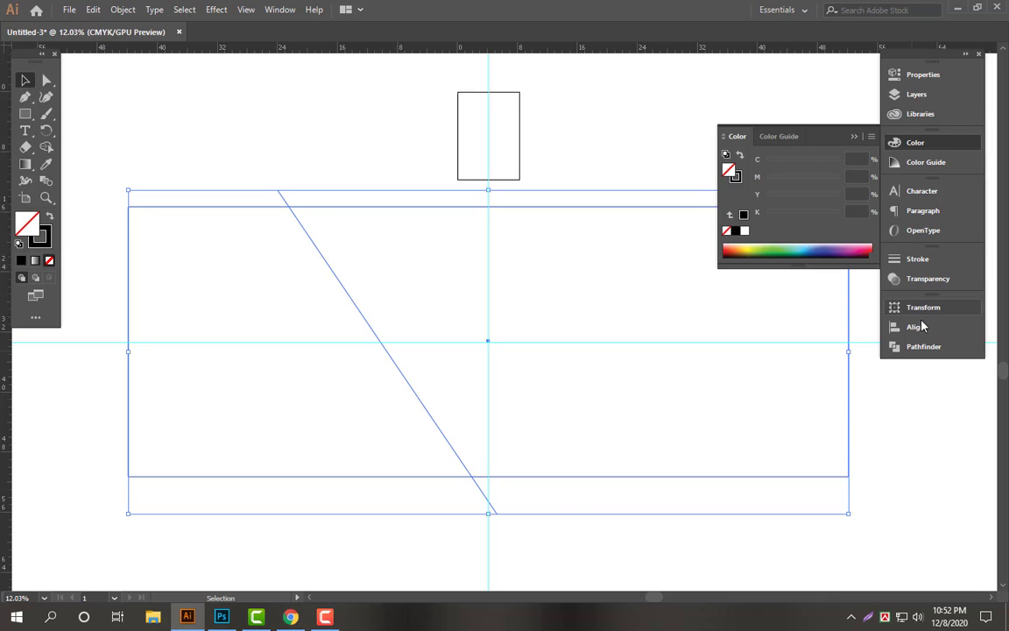
pyautogui.click(912, 347)
pyautogui.click(732, 375)
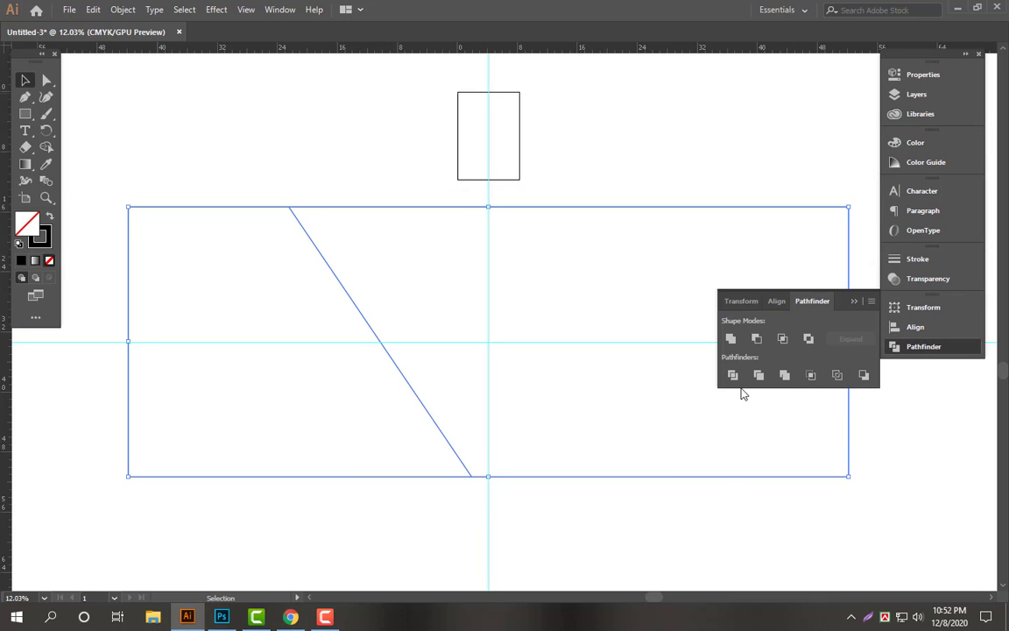
pyautogui.rightClick(579, 293)
pyautogui.click(618, 406)
pyautogui.click(296, 232)
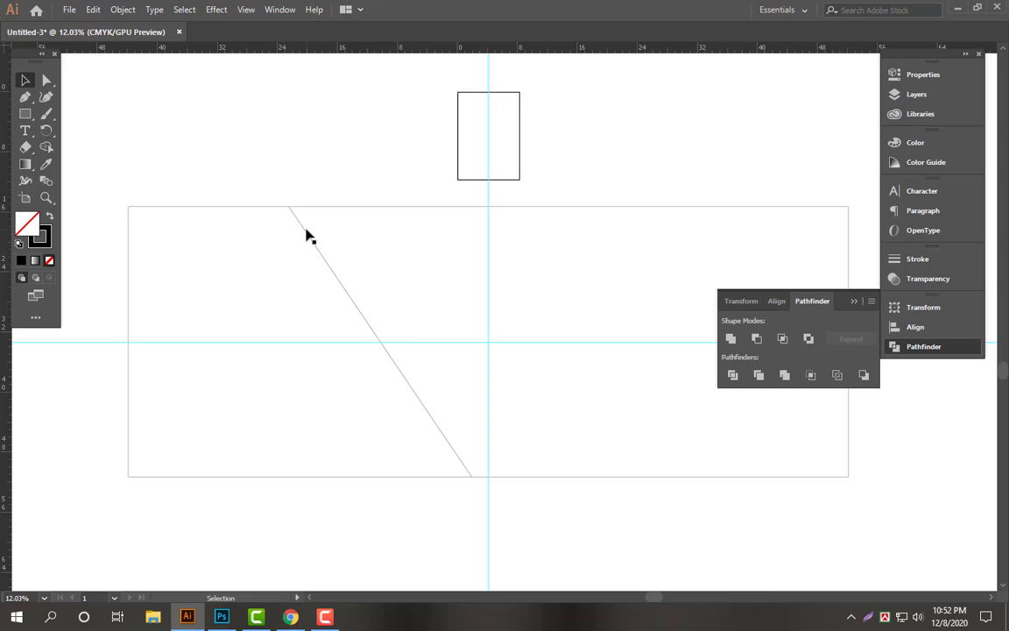
# - Fill the left piece of the divided rectangle with green, C 100, M 0, Y 100, K 0, without a stroke
pyautogui.click(245, 210)
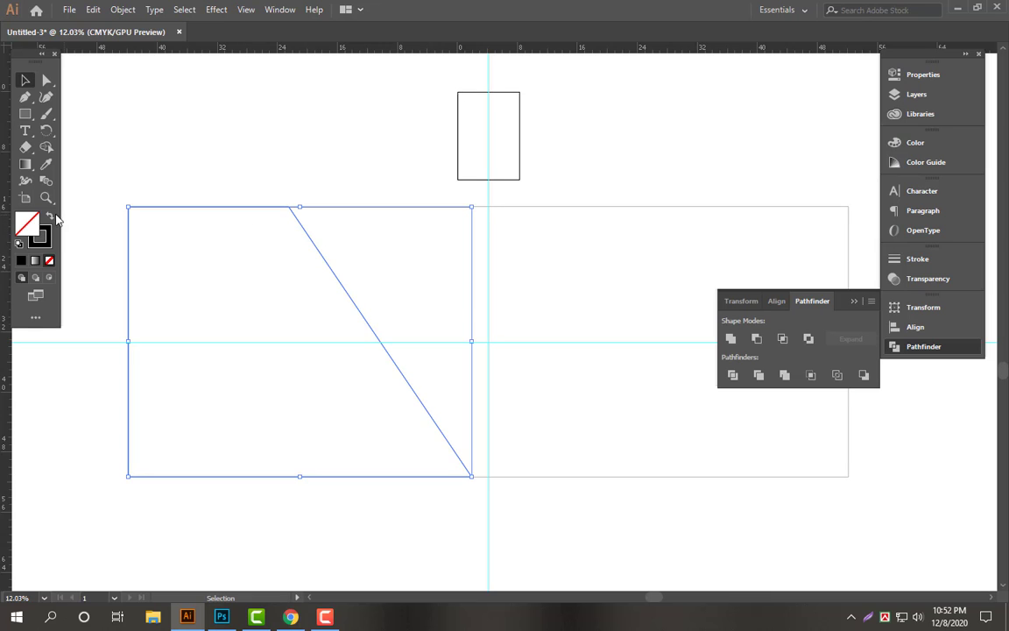
pyautogui.click(49, 216)
pyautogui.click(903, 142)
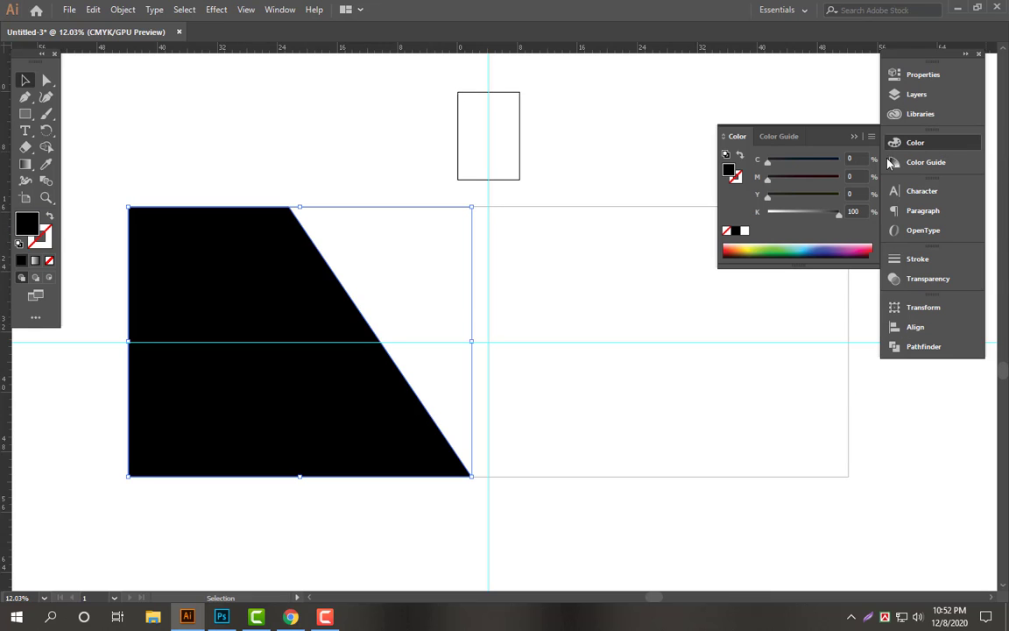
pyautogui.click(838, 163)
pyautogui.click(840, 197)
pyautogui.moveTo(839, 214); pyautogui.dragTo(689, 220)
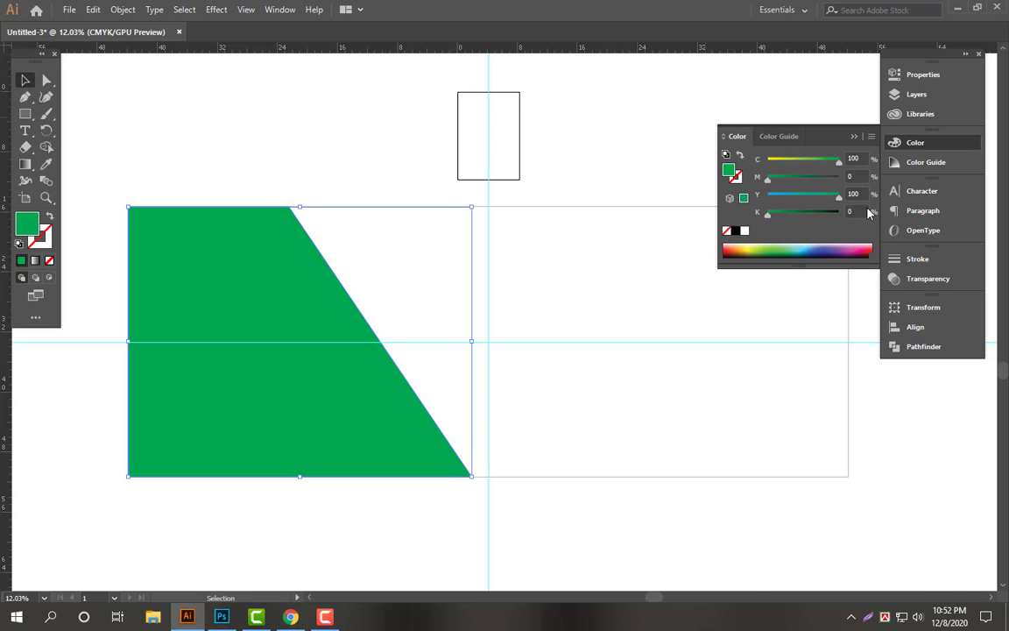
pyautogui.moveTo(857, 212); pyautogui.dragTo(804, 237)
# - Copy the green fill onto the right piece of the rectangle with the Eyedropper tool
pyautogui.click(454, 208)
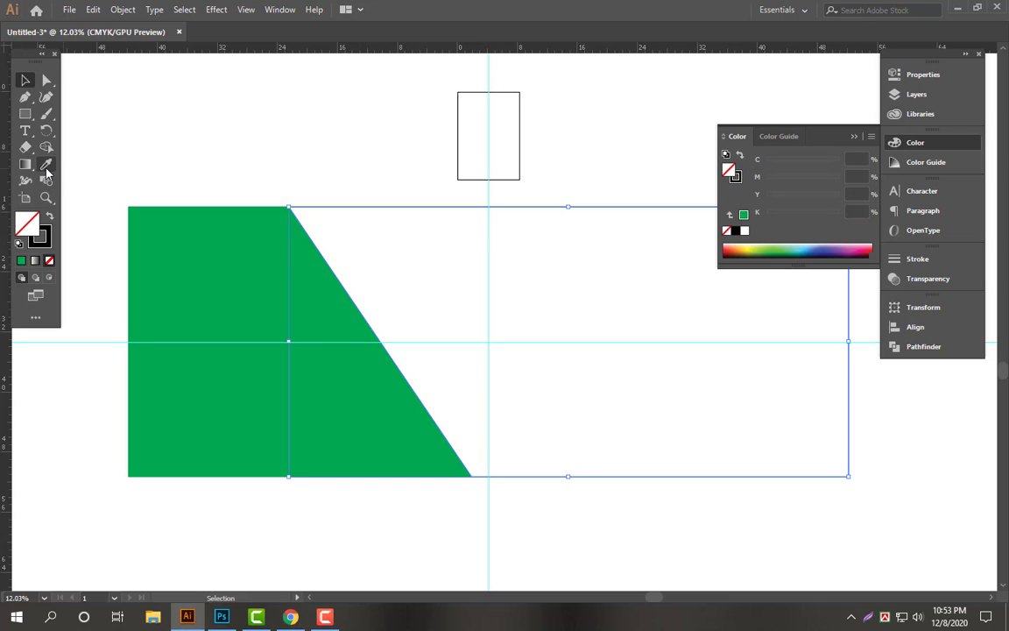
pyautogui.click(46, 165)
pyautogui.click(240, 266)
pyautogui.click(28, 81)
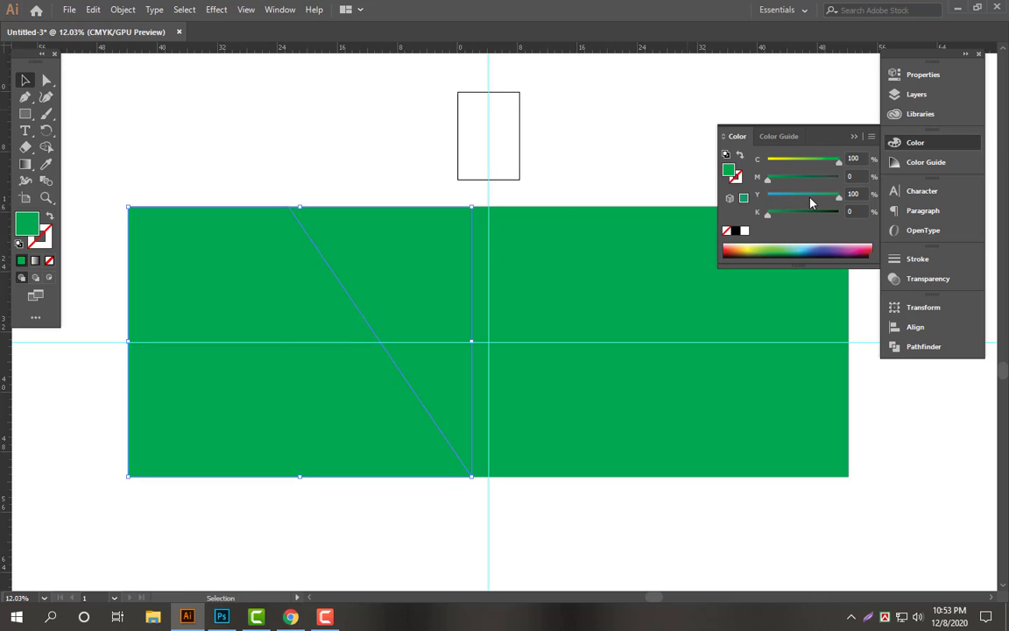
# - Remove the green fill from the left piece of the rectangle
pyautogui.click(284, 216)
pyautogui.press('/')
pyautogui.click(582, 158)
pyautogui.press('Tab')
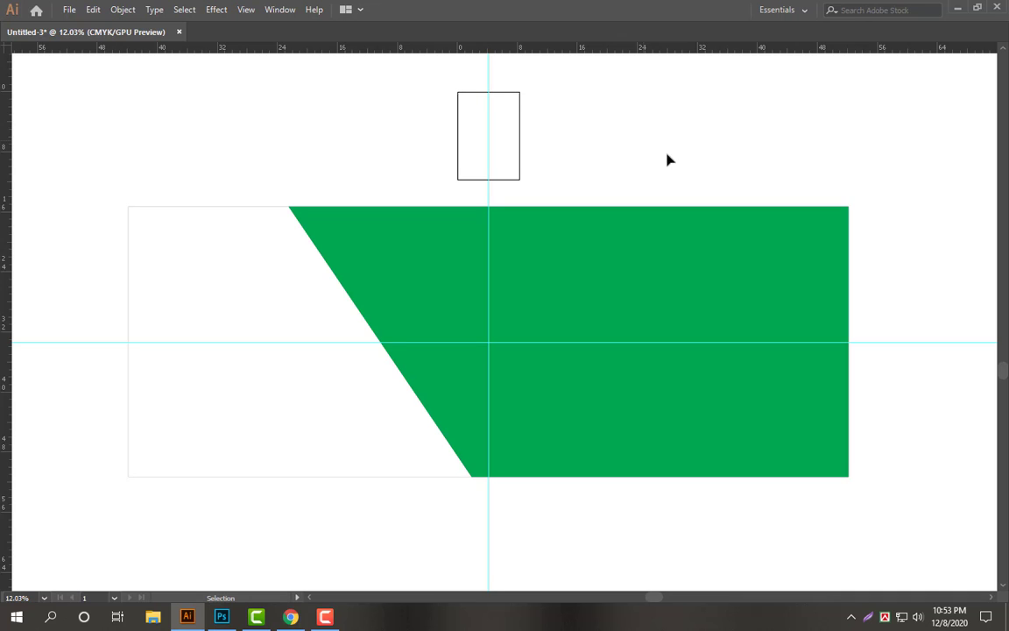
# - Add a point text object with the placeholder "Lorem ipsum" and move it onto the upper part of the green shape
pyautogui.press('t')
pyautogui.click(591, 171)
pyautogui.press('Escape')
pyautogui.moveTo(600, 177); pyautogui.dragTo(789, 244)
pyautogui.hotkey('ctrl', 'shift', 'c')
pyautogui.hotkey('ctrl', 't')
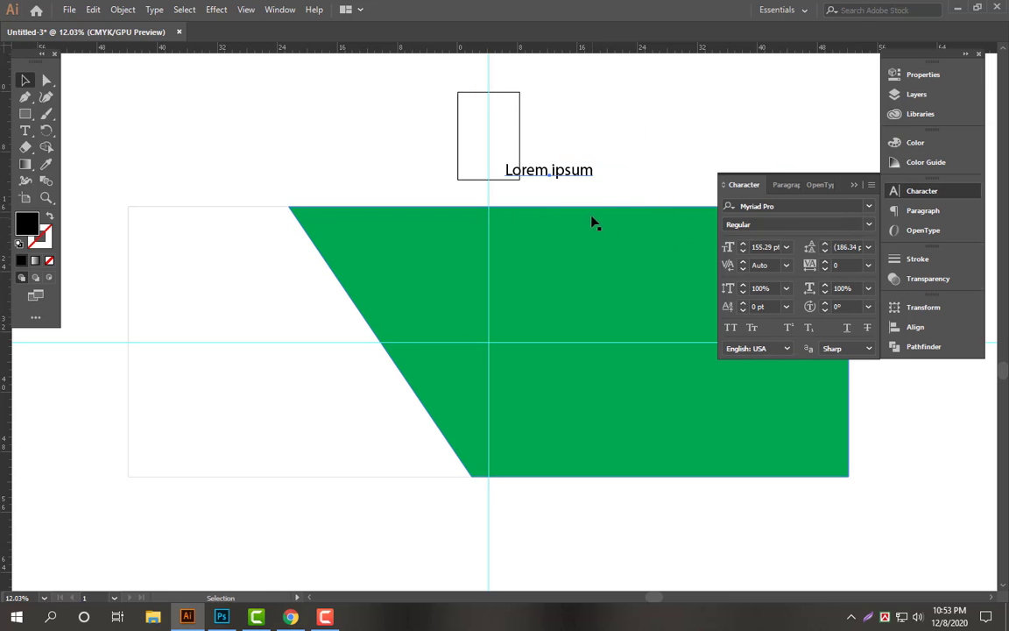
pyautogui.moveTo(582, 176); pyautogui.dragTo(483, 221)
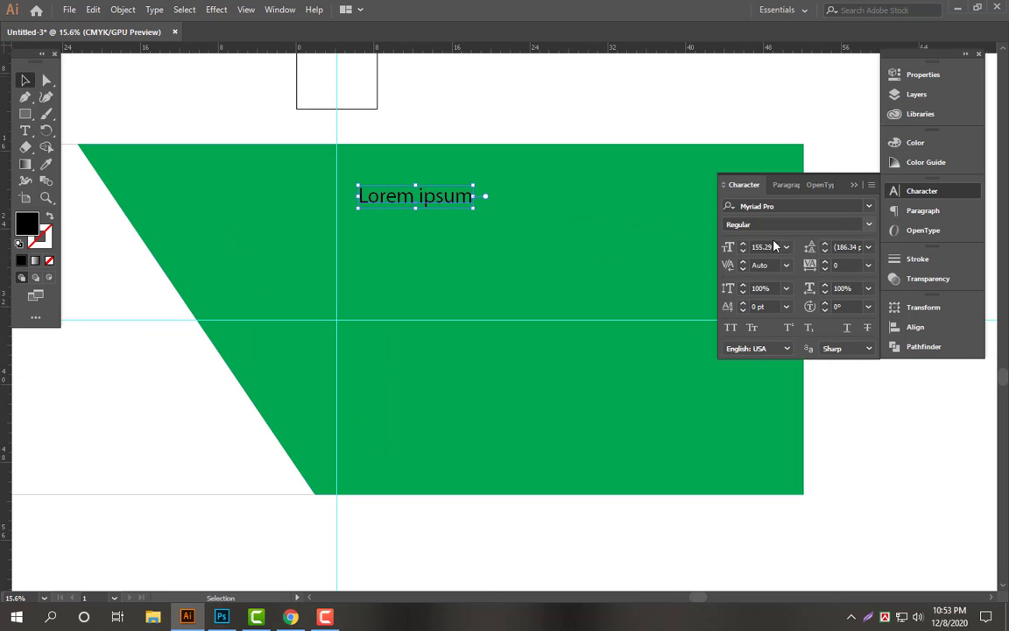
# - Set the placeholder text's font to Shobuj Nolua ANSI V1 and enlarge it to about 398 pt
pyautogui.click(811, 206)
pyautogui.write('sh')
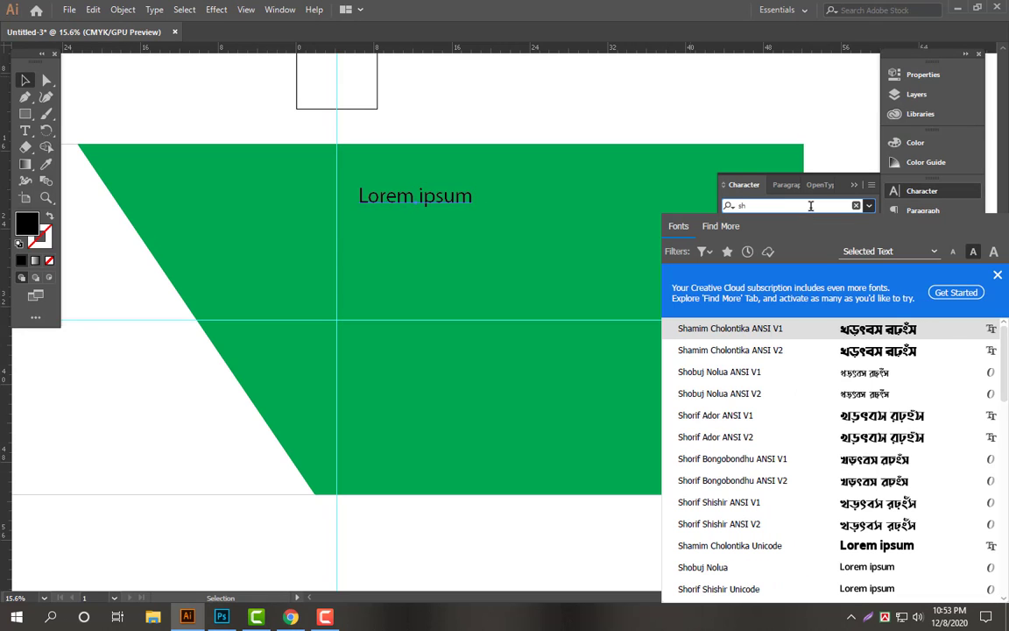
pyautogui.click(879, 383)
pyautogui.press('Tab')
pyautogui.moveTo(464, 213); pyautogui.dragTo(521, 249)
pyautogui.hotkey('ctrl', 'z')
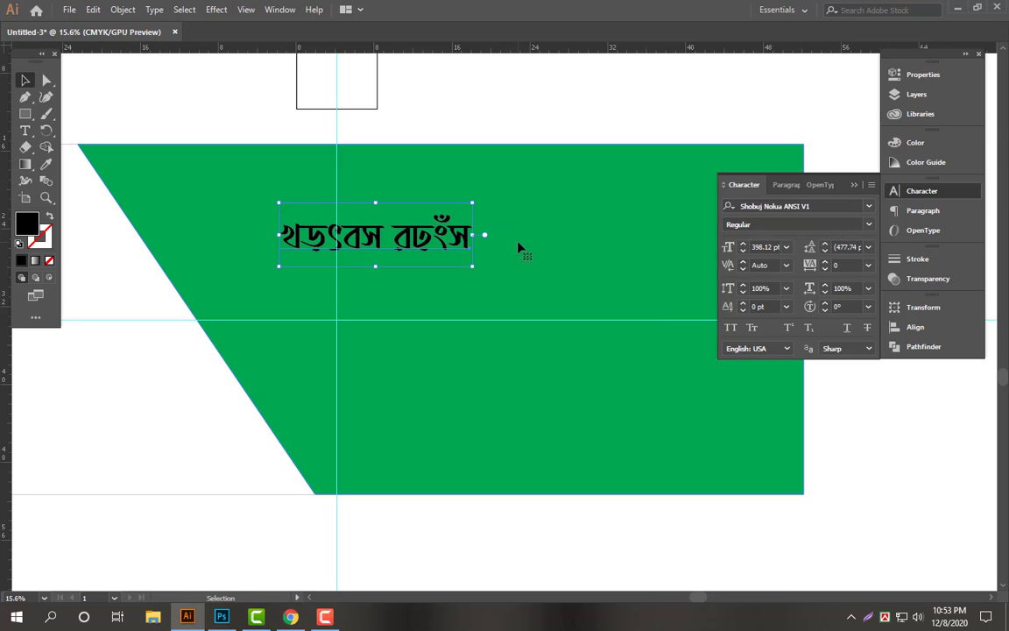
# - Colour the placeholder text white and scale it down on the green shape
pyautogui.click(916, 142)
pyautogui.click(744, 230)
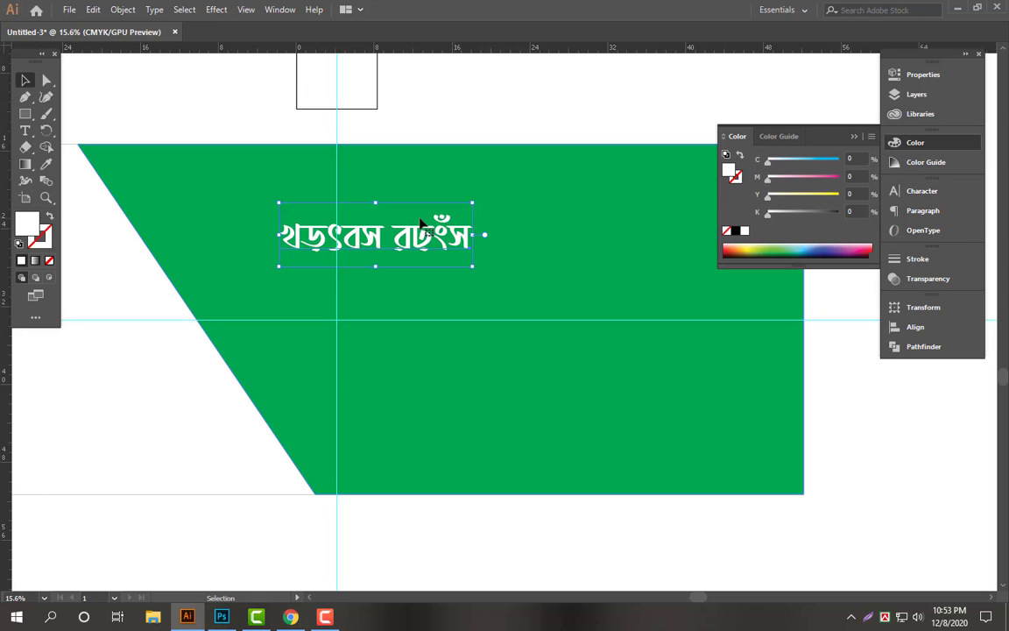
pyautogui.moveTo(473, 202); pyautogui.dragTo(477, 239)
# - Replace the placeholder text on the green shape with the line "যাদের মহান আত্মত্যাগের বিনিময়ে"
pyautogui.press('t')
pyautogui.tripleClick(477, 239)
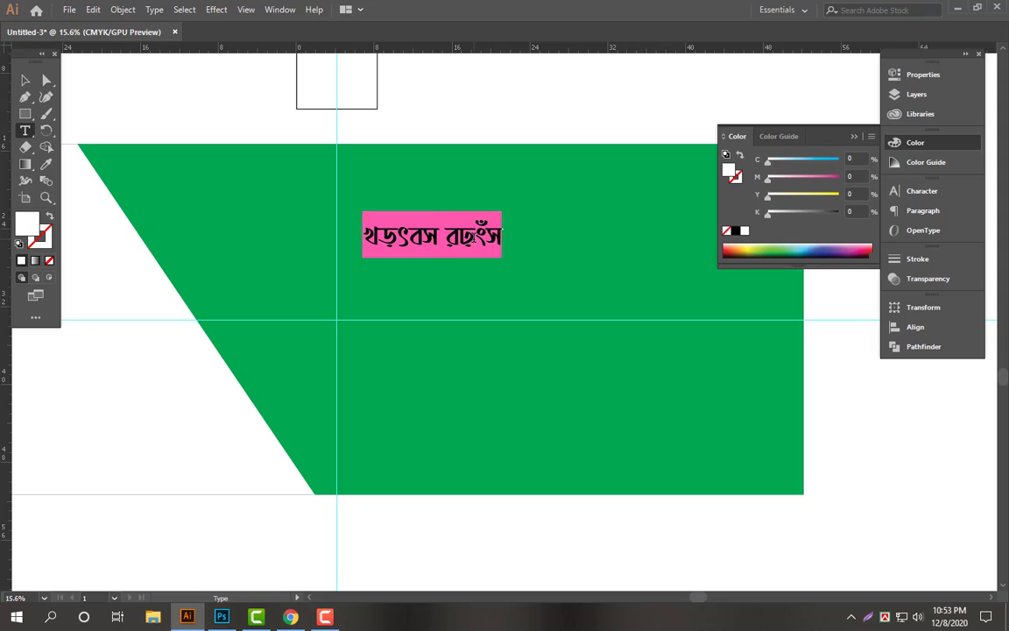
pyautogui.write('যা')
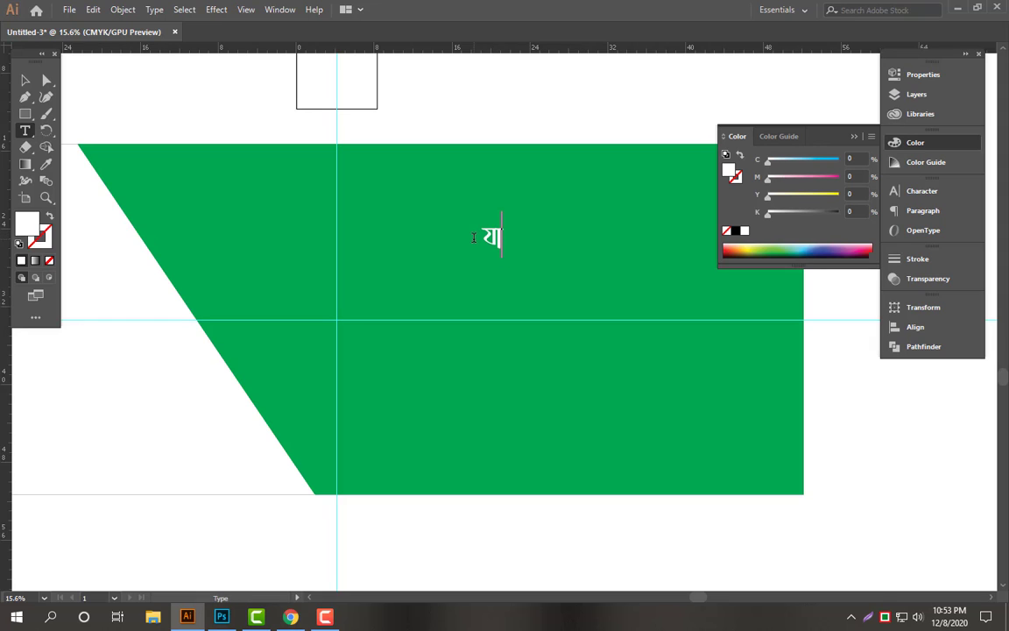
pyautogui.write('দের')
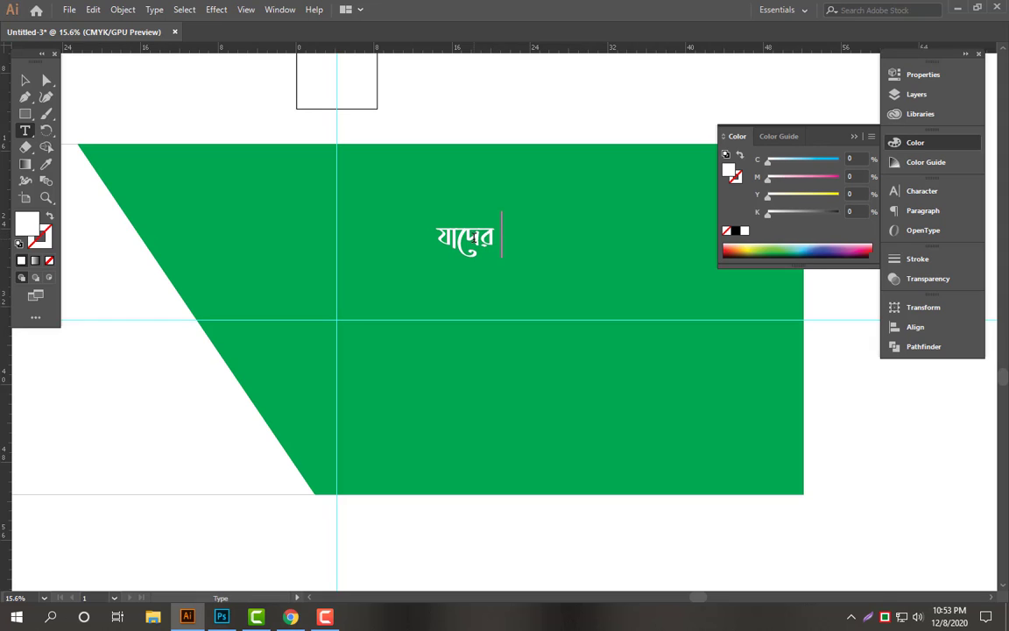
pyautogui.write(' মহান আত')
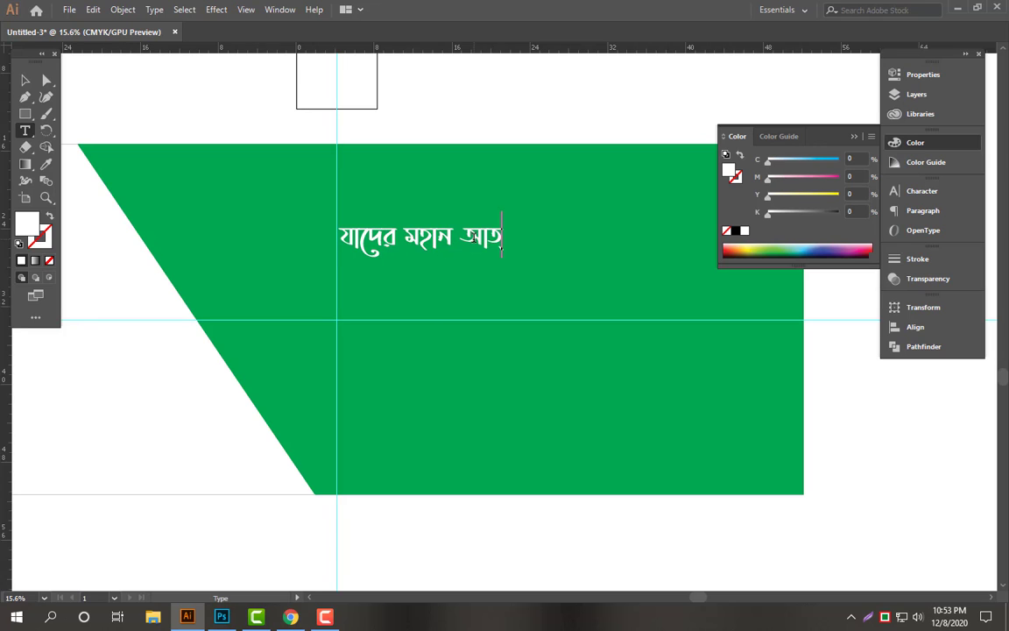
pyautogui.write('্ম')
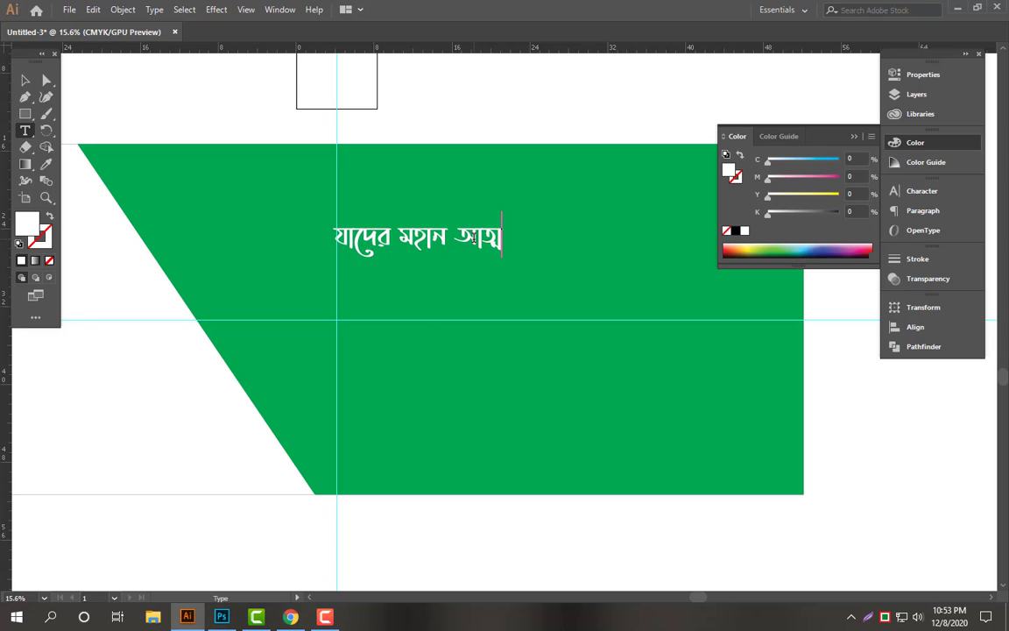
pyautogui.write('ত্যাগের')
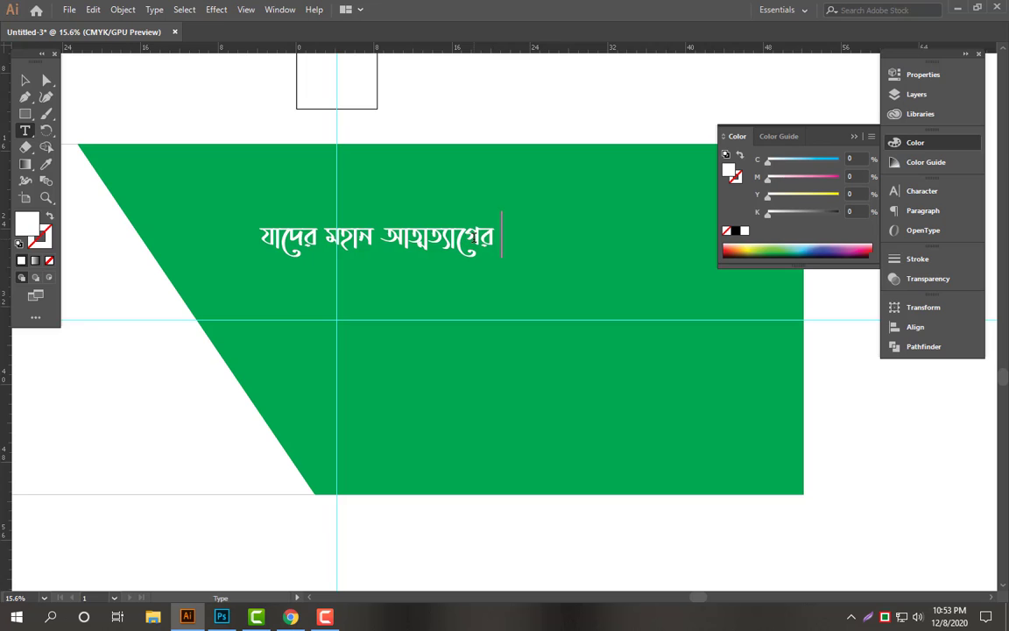
pyautogui.write(' ি')
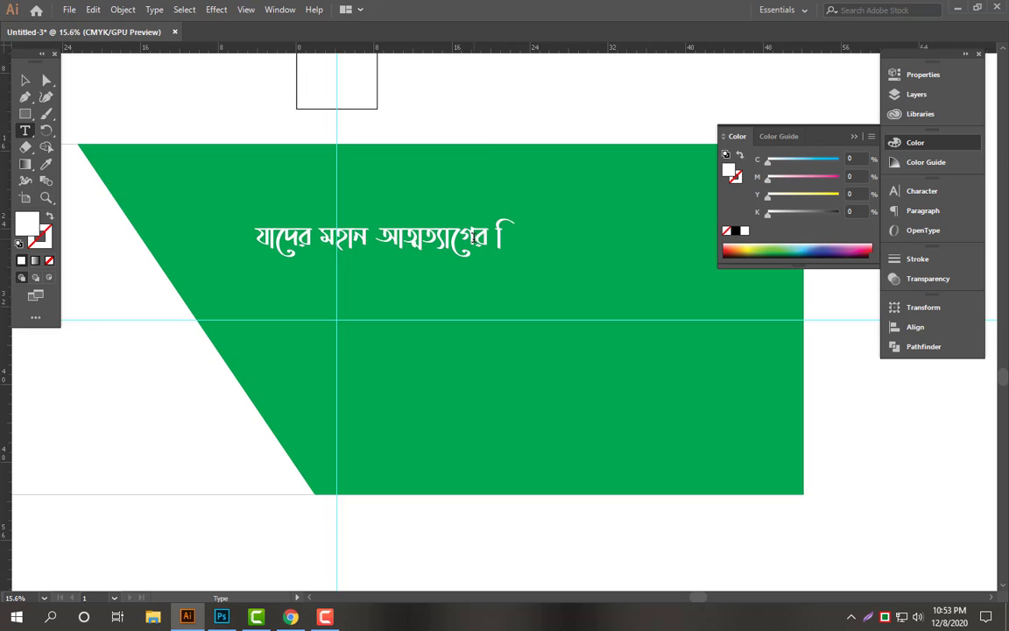
pyautogui.write('নি')
pyautogui.press('BackSpace')
pyautogui.press('BackSpace')
pyautogui.write('বিনিময়ে')
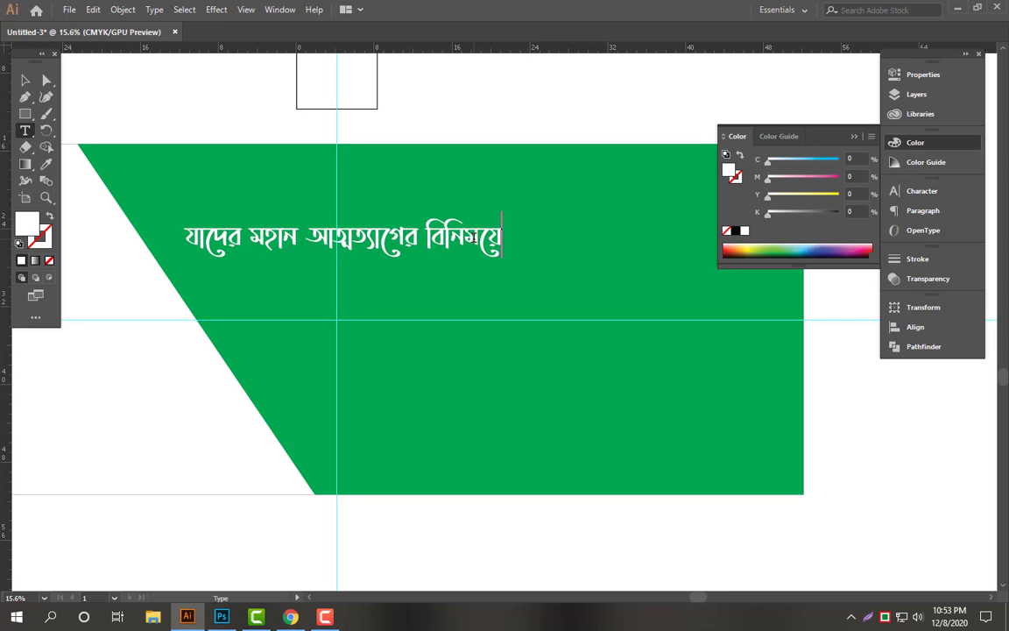
# - Add a second line reading "আমাদের এই স্বধীনতা" to the text object
pyautogui.press('Return')
pyautogui.write('আমাদের ')
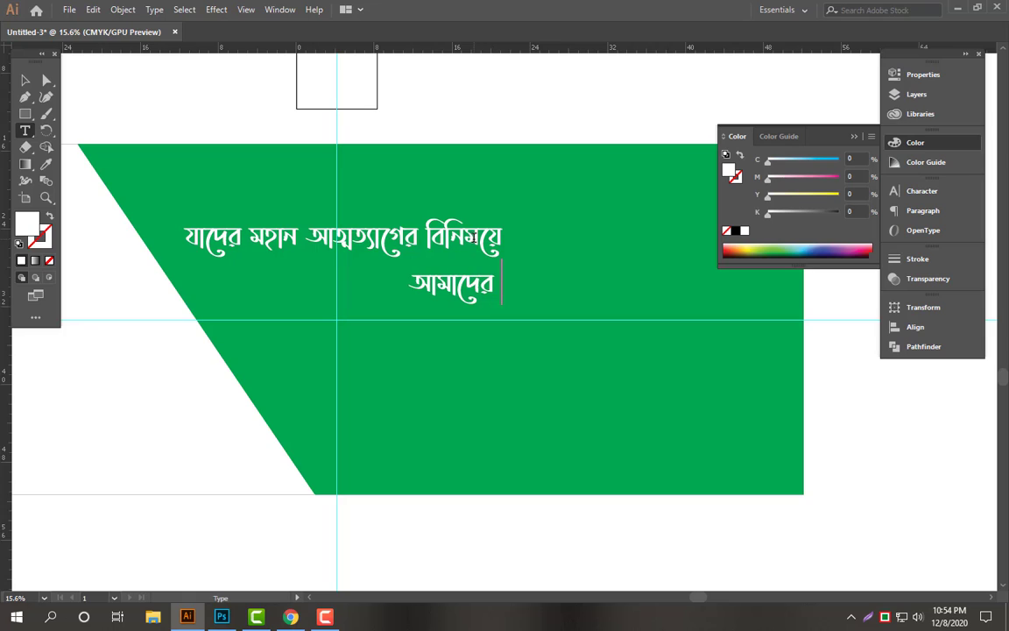
pyautogui.write('এই স্ব')
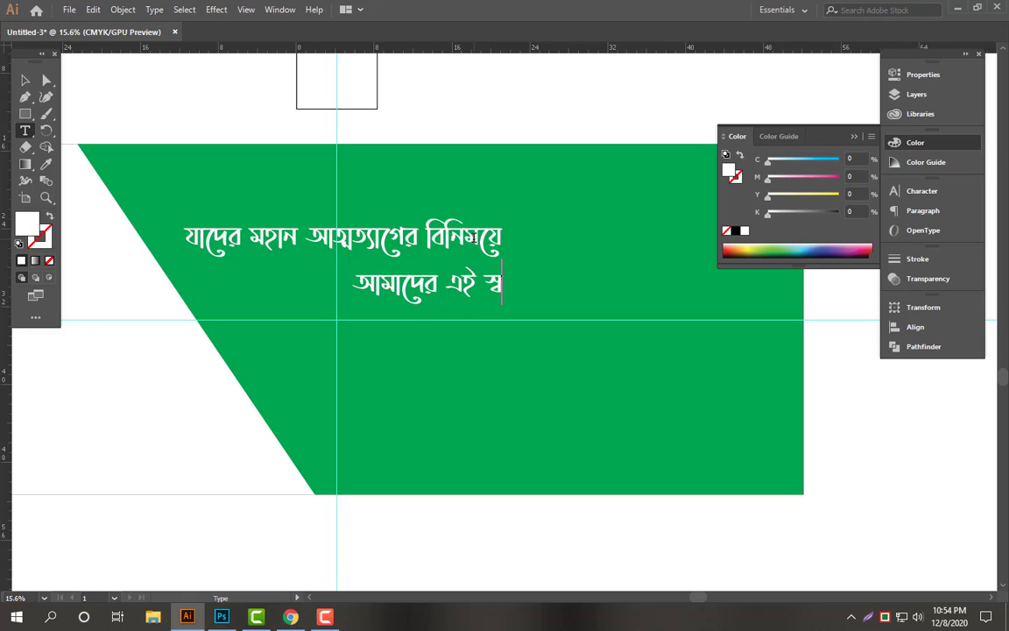
pyautogui.write('াধীনতা')
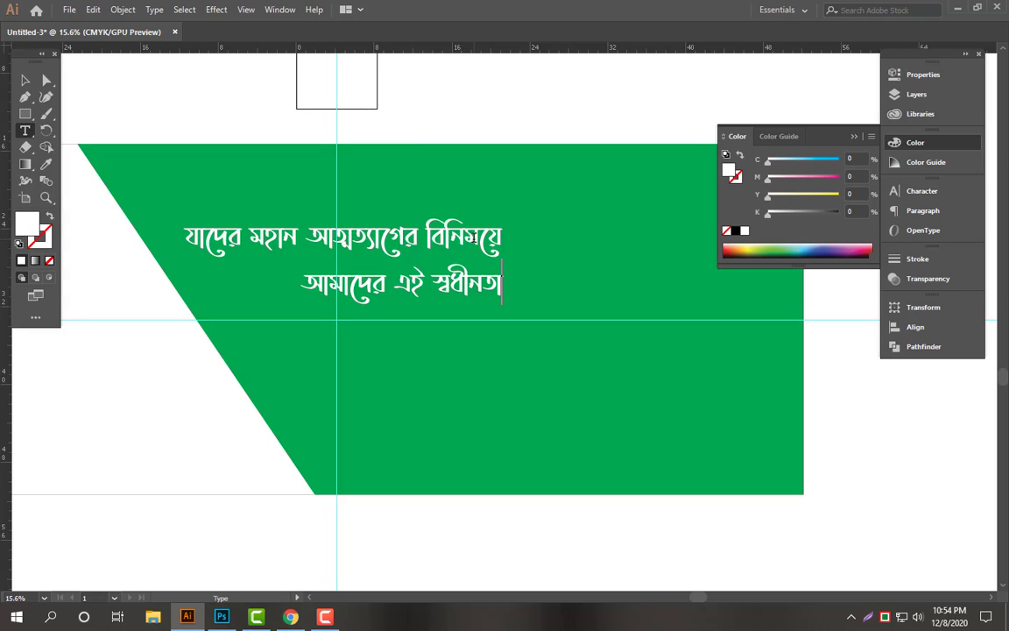
# - Add a third line reading "সেই সব বীর শহিদেরপ্রতি আমাদের গভীর" and finish editing the text
pyautogui.press('Return')
pyautogui.write('সেই সব')
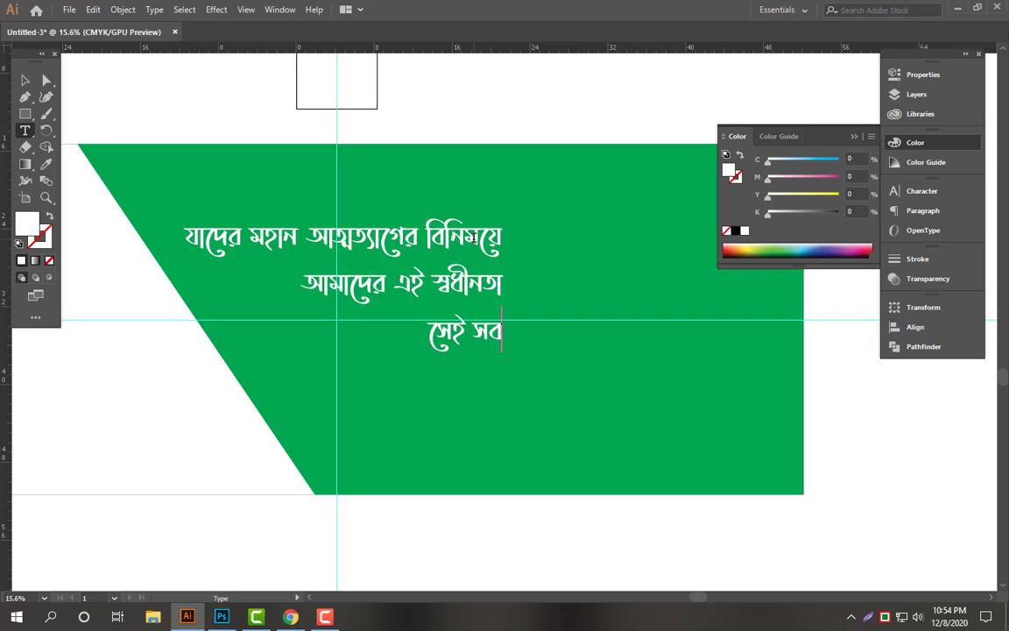
pyautogui.write(' বীর')
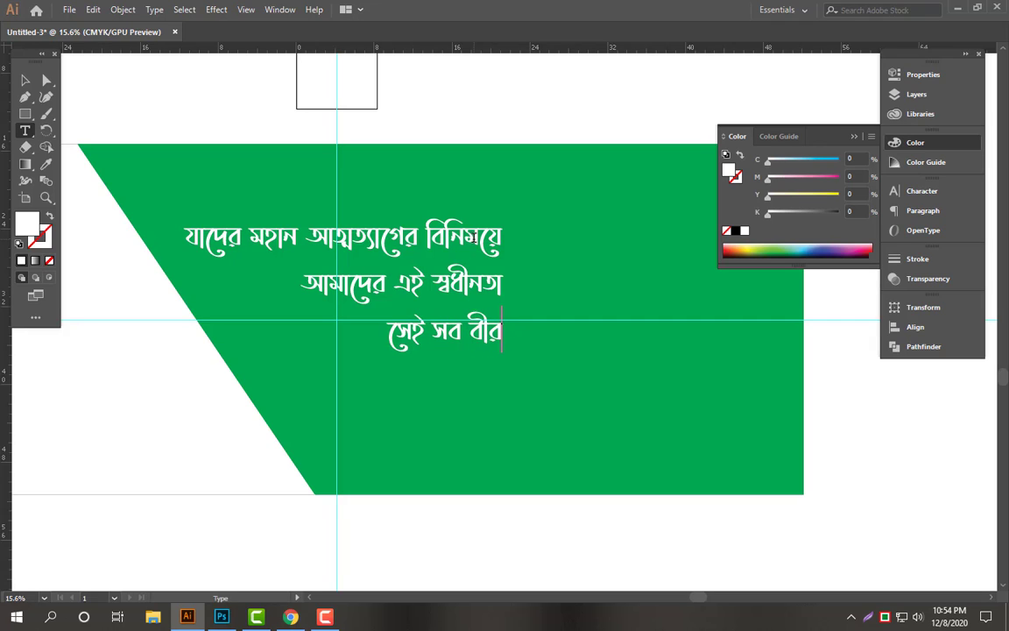
pyautogui.write(' শহি')
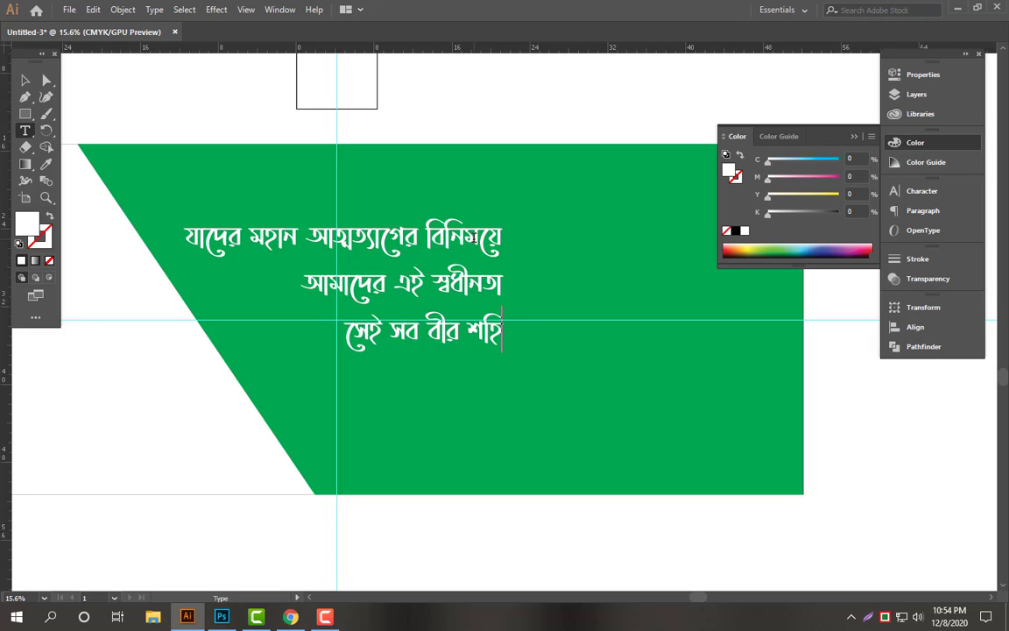
pyautogui.write('দেরপ্রতি')
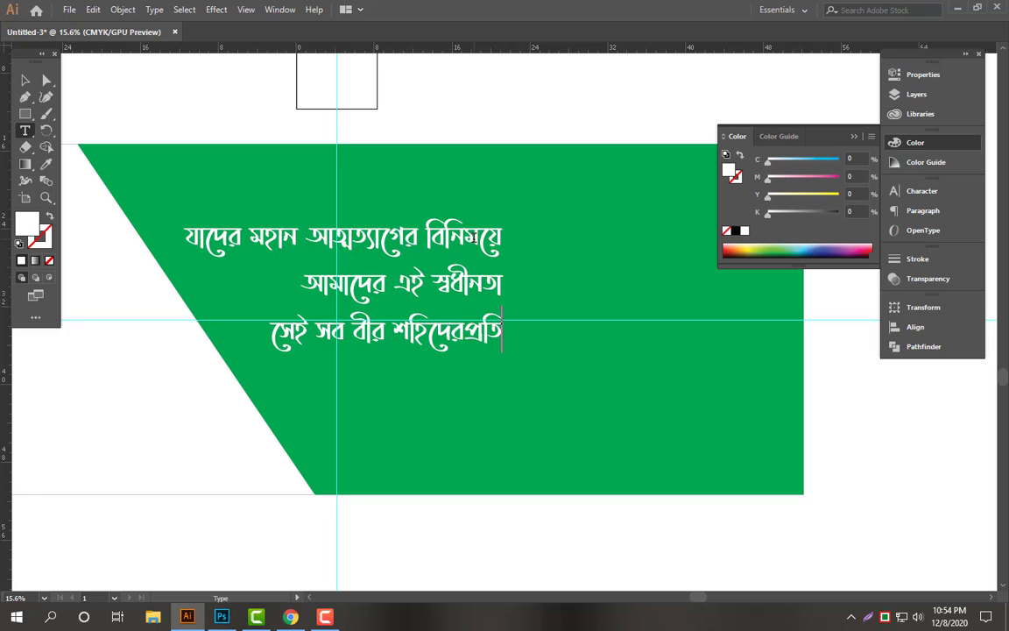
pyautogui.write(' আমাদের')
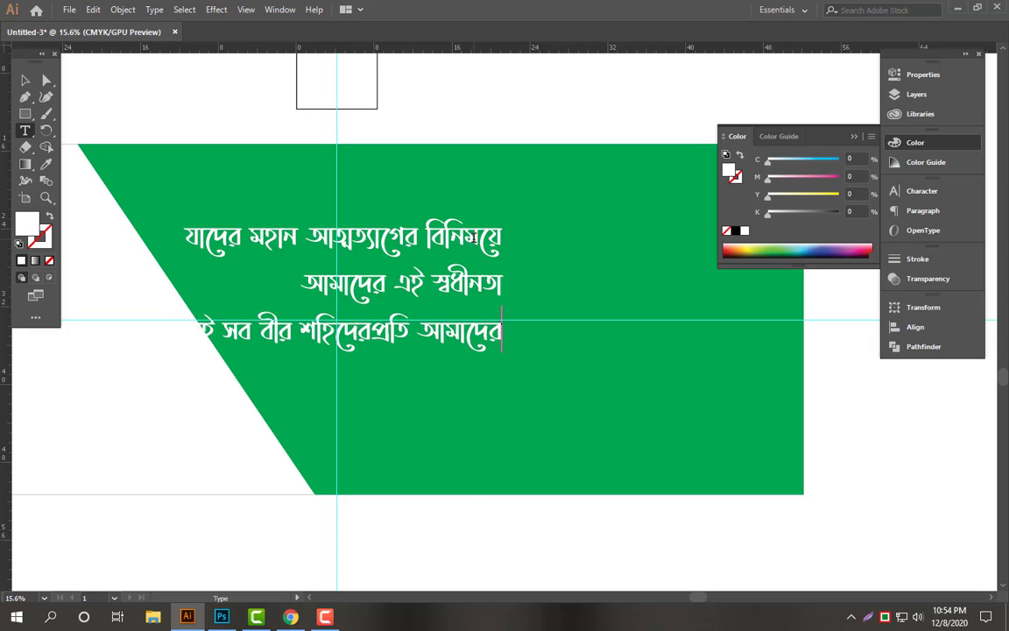
pyautogui.write(' গভীর')
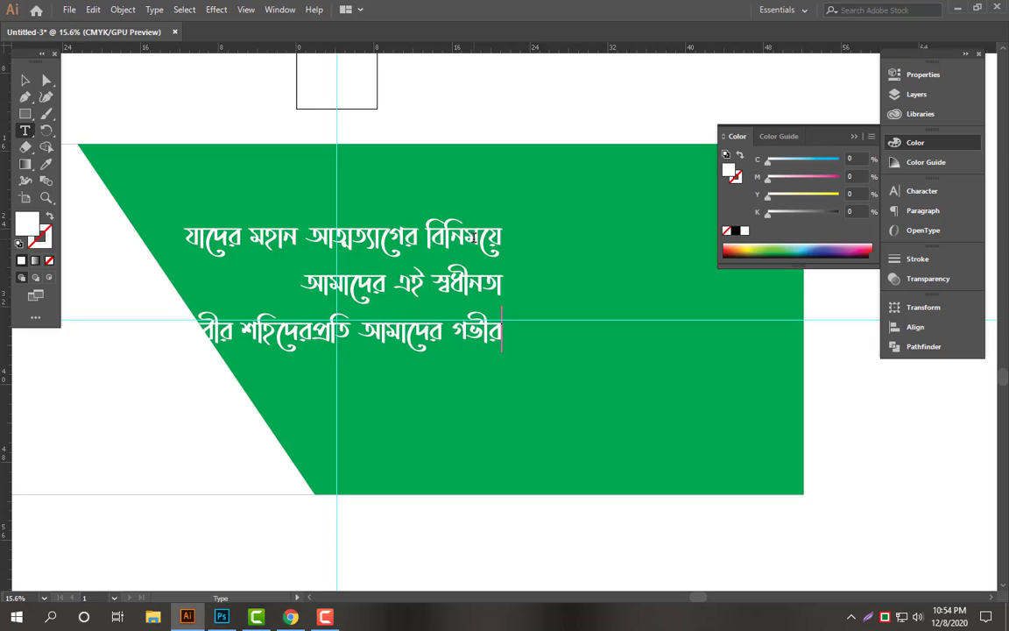
pyautogui.press('Escape')
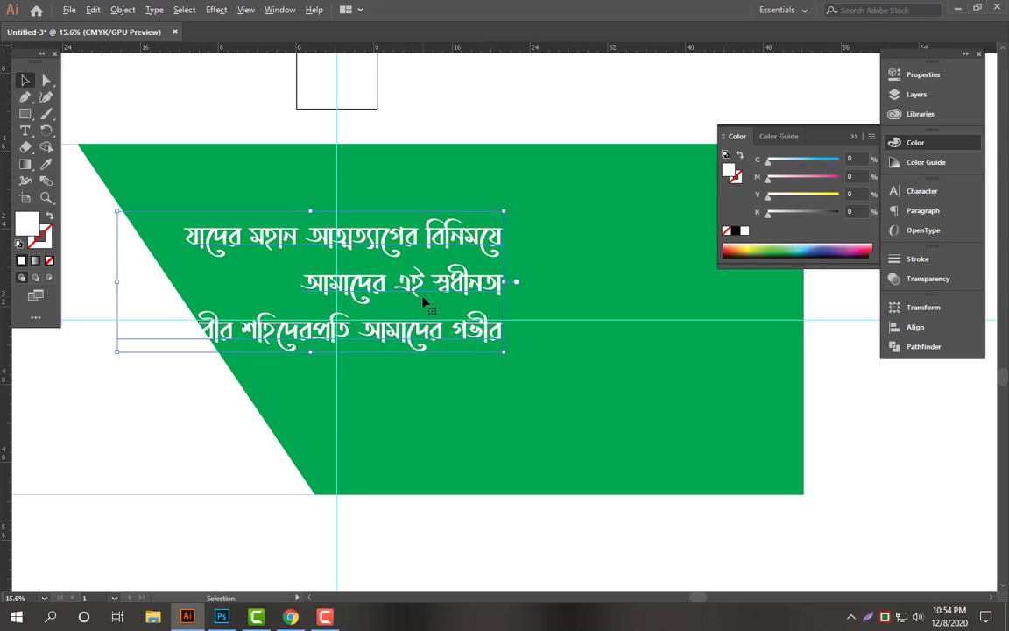
# - Move the three-line text fully onto the green shape and scale it down slightly to fit beside the diagonal edge
pyautogui.moveTo(412, 282); pyautogui.dragTo(539, 282)
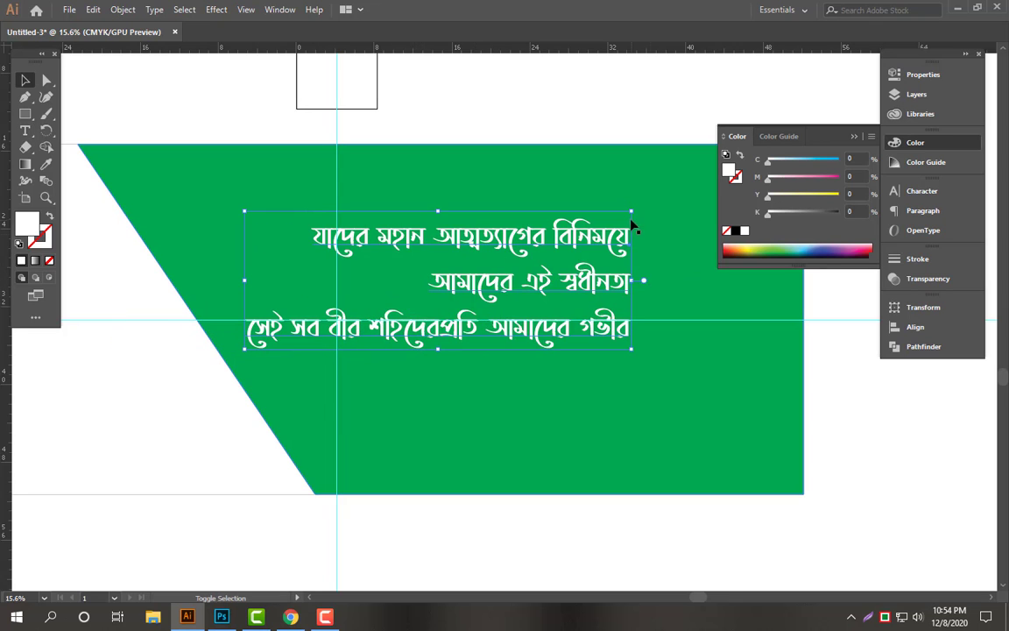
pyautogui.moveTo(617, 215); pyautogui.dragTo(611, 218)
pyautogui.moveTo(559, 282); pyautogui.dragTo(526, 282)
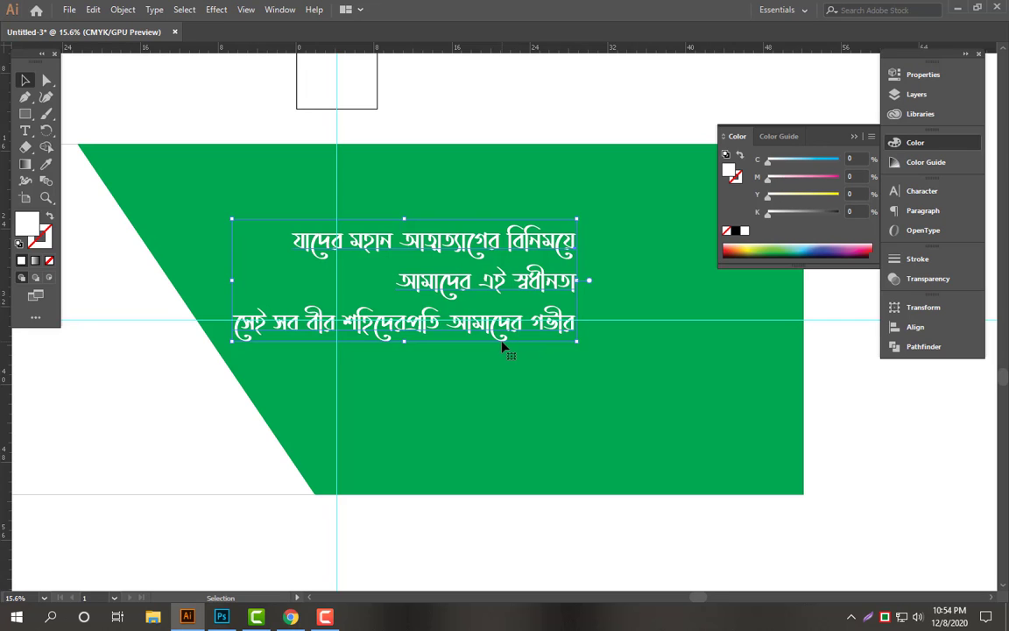
# - Duplicate the three-line text below the original and replace the copy's content with "শ্রদ্ধাঞ্জলী"
pyautogui.moveTo(507, 288); pyautogui.dragTo(590, 397)
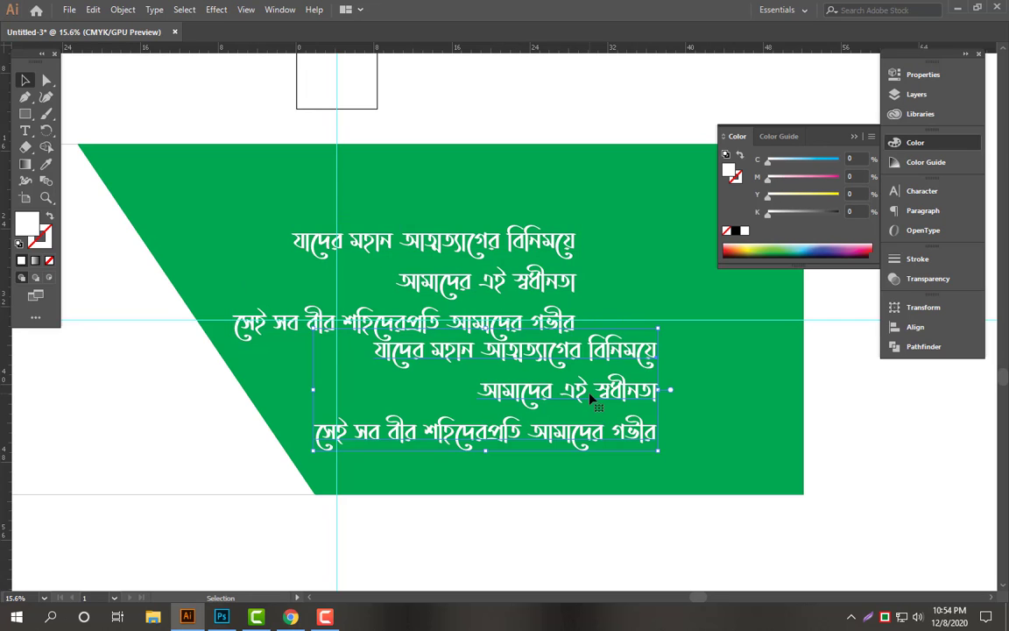
pyautogui.doubleClick(590, 396)
pyautogui.hotkey('ctrl', 'a')
pyautogui.write('শ্রদ')
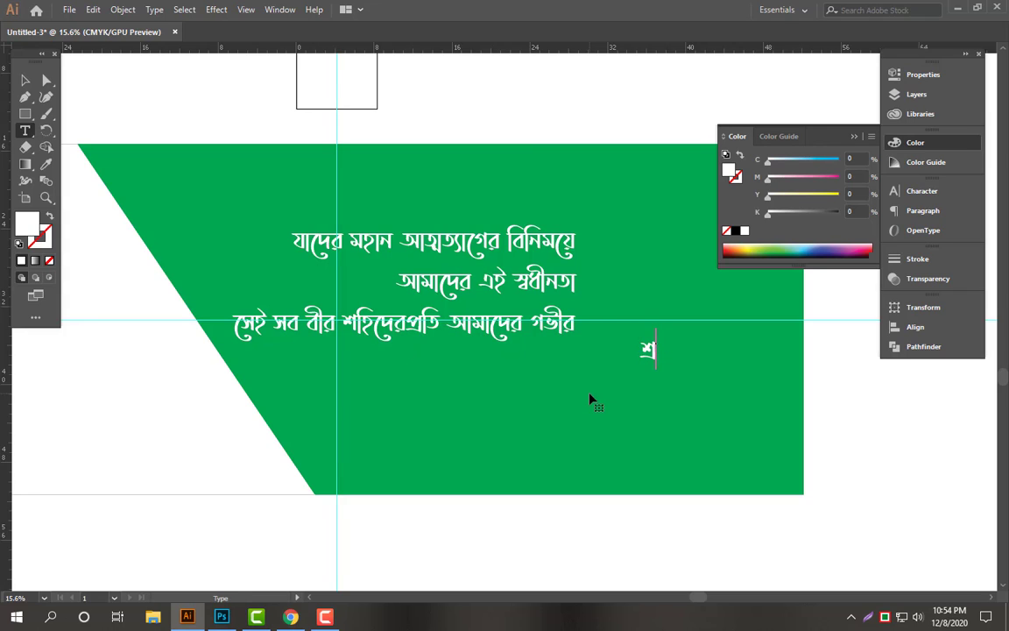
pyautogui.write('্ধাঞ্জলী')
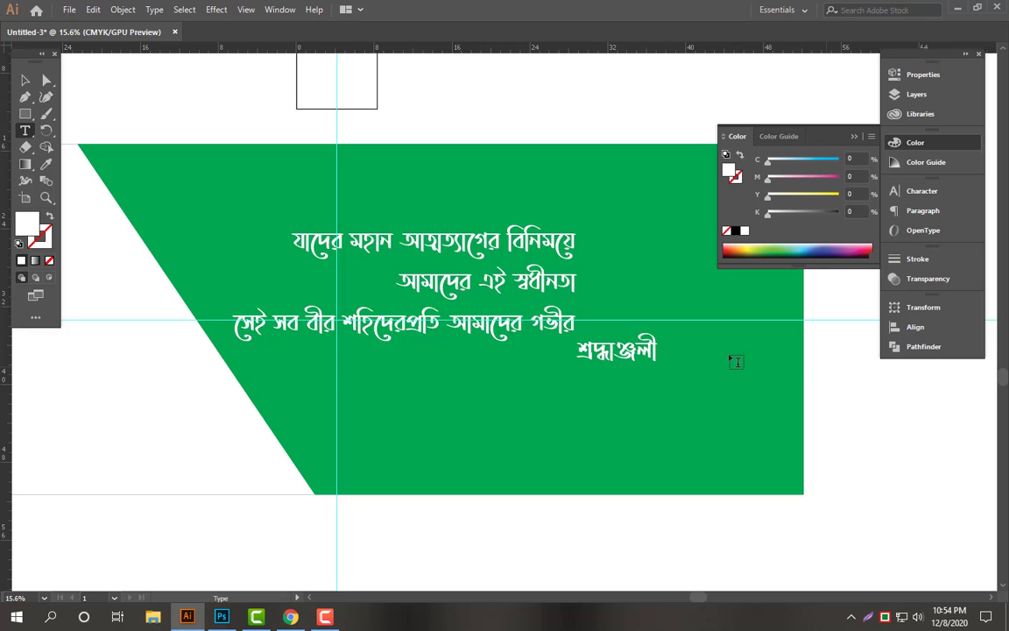
# - Move the word "শ্রদ্ধাঞ্জলী" beneath the three lines and place a copy of it near the green shape's lower edge
pyautogui.press('Escape')
pyautogui.press('Tab')
pyautogui.moveTo(648, 352); pyautogui.dragTo(492, 448)
pyautogui.press('Tab')
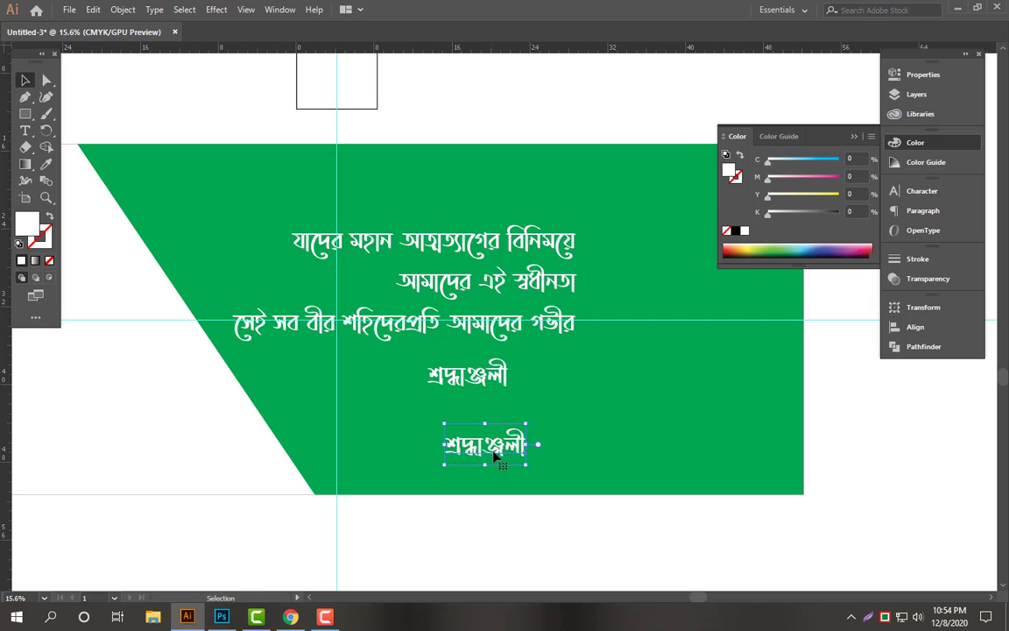
# - Set the lower copy of "শ্রদ্ধাঞ্জলী" in Shorif Shishir ANSI V1 and move it under the right end of the third line
pyautogui.doubleClick(494, 450)
pyautogui.press('Escape')
pyautogui.hotkey('ctrl', 't')
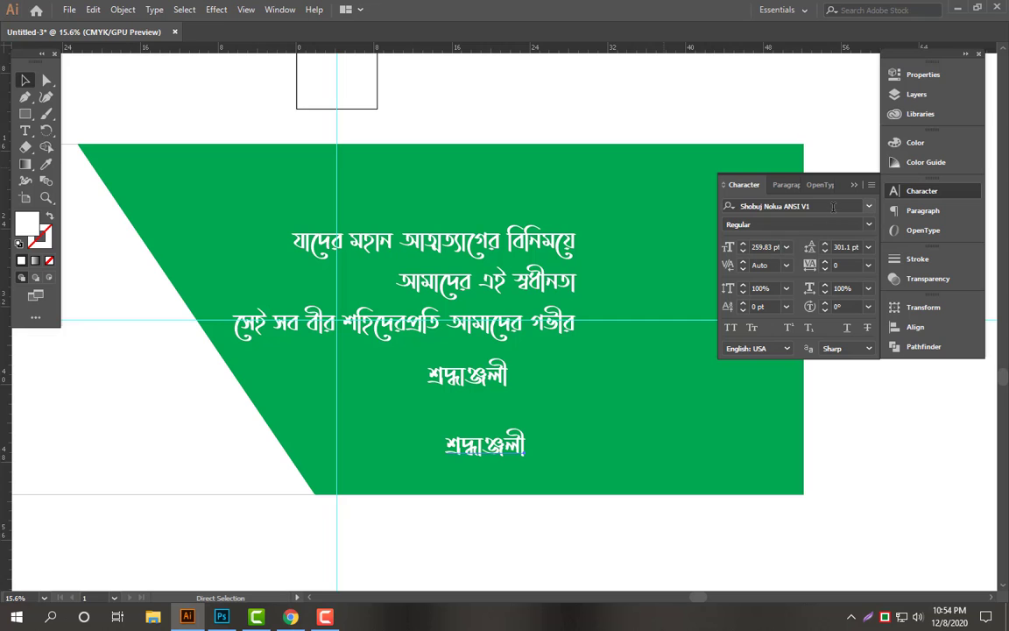
pyautogui.click(833, 206)
pyautogui.write('ye')
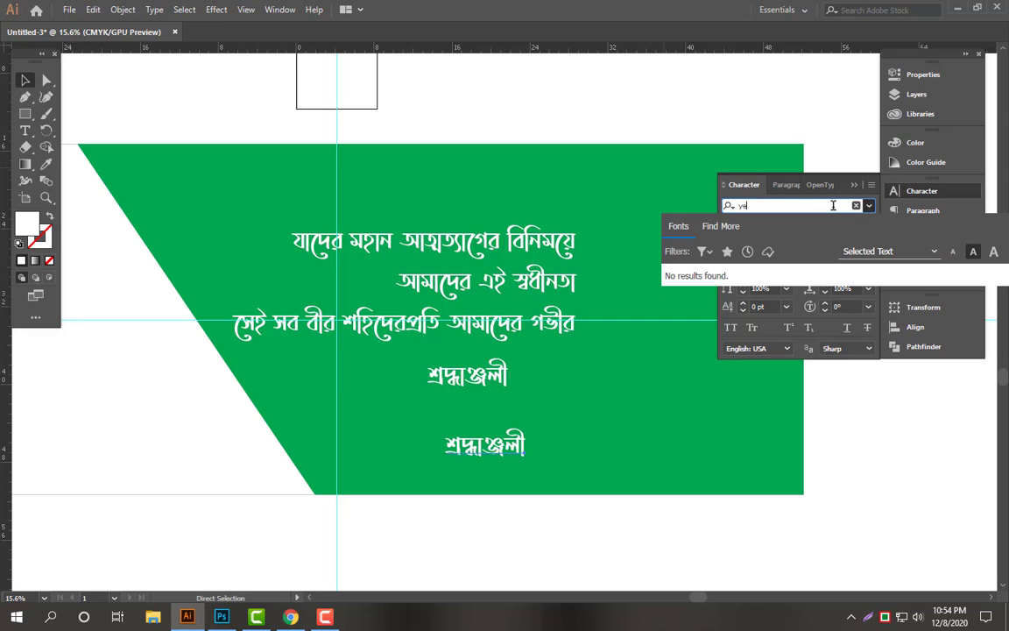
pyautogui.press('BackSpace')
pyautogui.press('BackSpace')
pyautogui.write('sh')
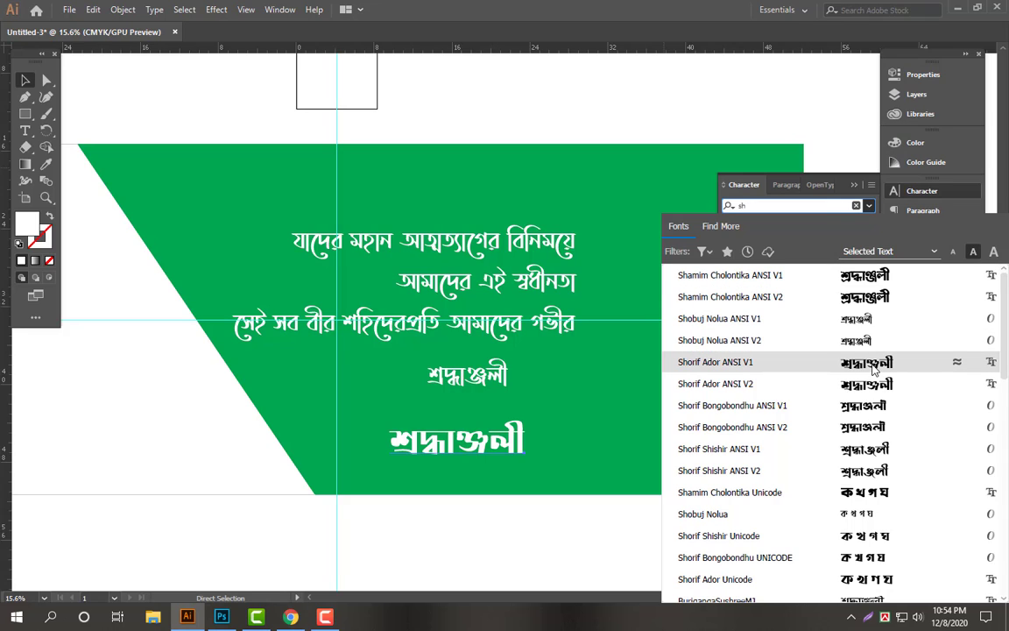
pyautogui.click(865, 450)
pyautogui.moveTo(493, 445); pyautogui.dragTo(631, 370)
# - Move the remaining thin "শ্রদ্ধাঞ্জলী" down toward the green shape's lower edge and set its font to SutonnyMJ Bold
pyautogui.moveTo(471, 378); pyautogui.dragTo(485, 445)
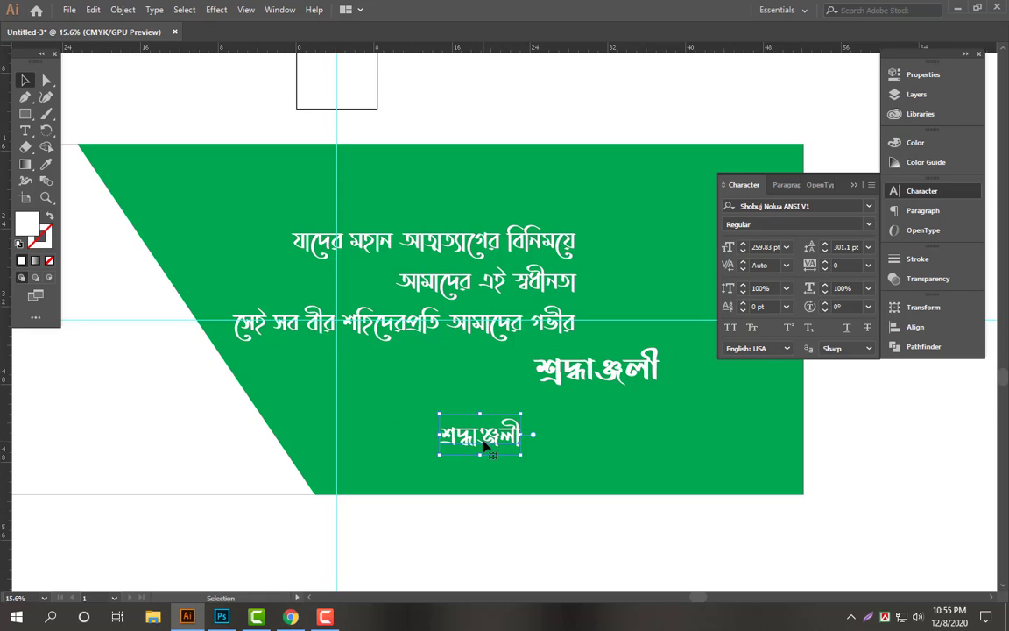
pyautogui.click(831, 203)
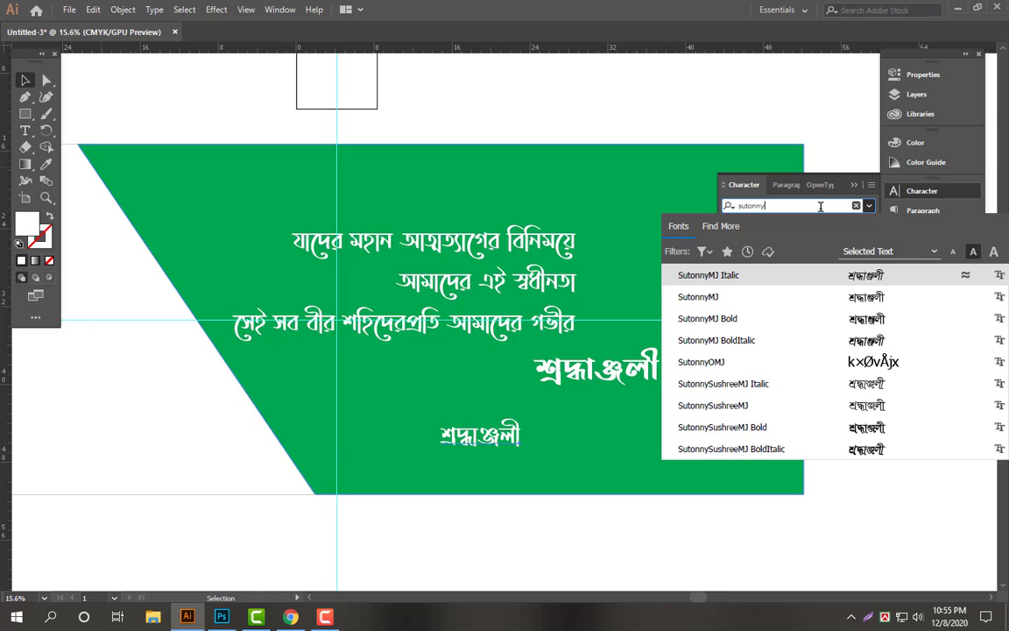
pyautogui.write('mj')
pyautogui.click(867, 318)
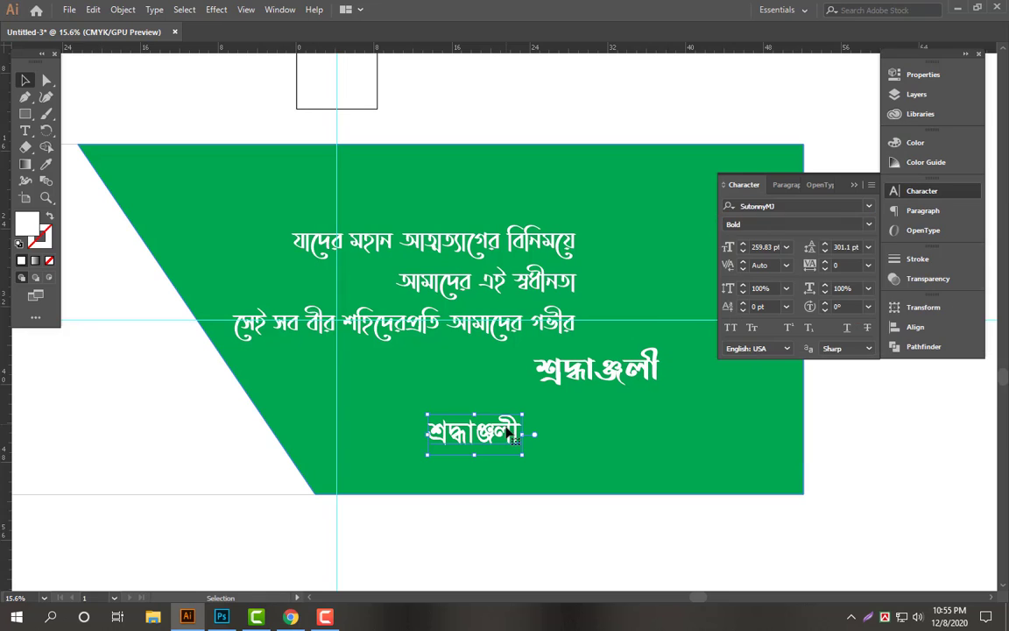
# - Replace the lowest "শ্রদ্ধাঞ্জলী" text with a credit line reading "ডিজাইন :-", the designer's name and "ডিজাইনার"
pyautogui.doubleClick(508, 433)
pyautogui.write('ডি')
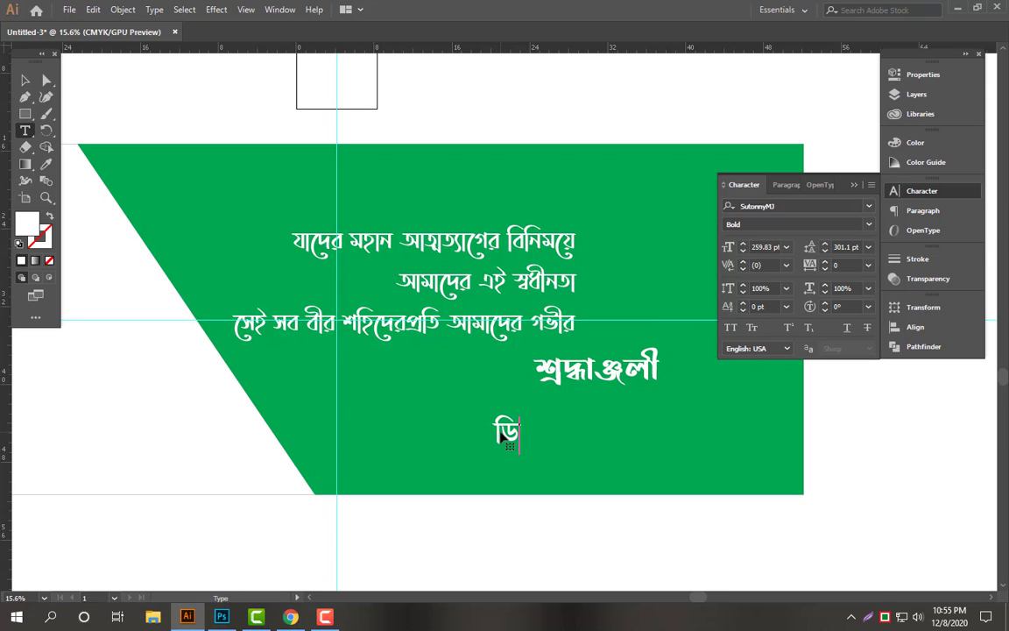
pyautogui.write('জাইন')
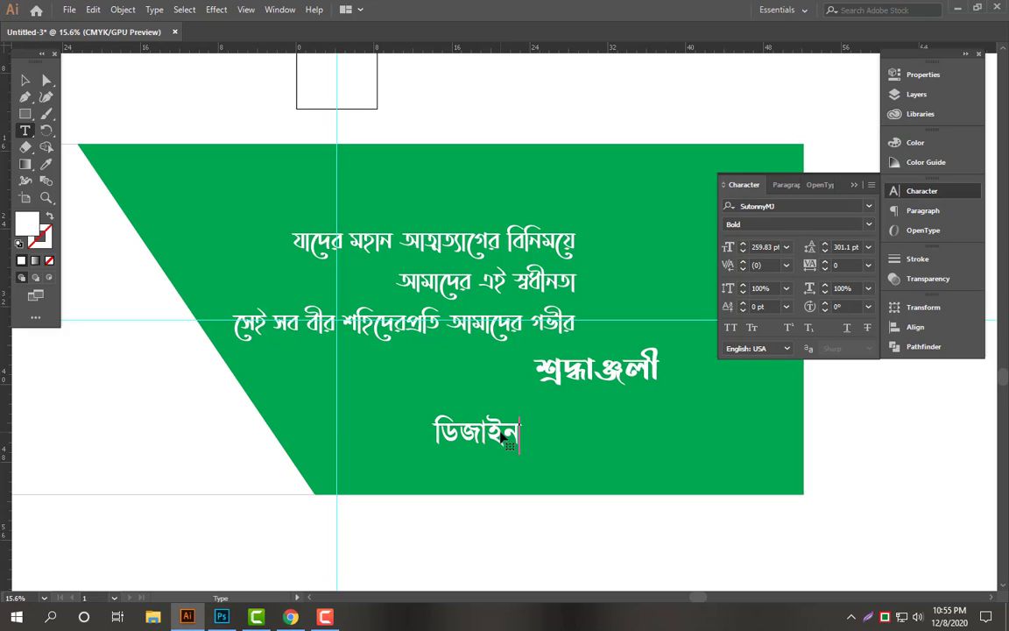
pyautogui.write(' : ')
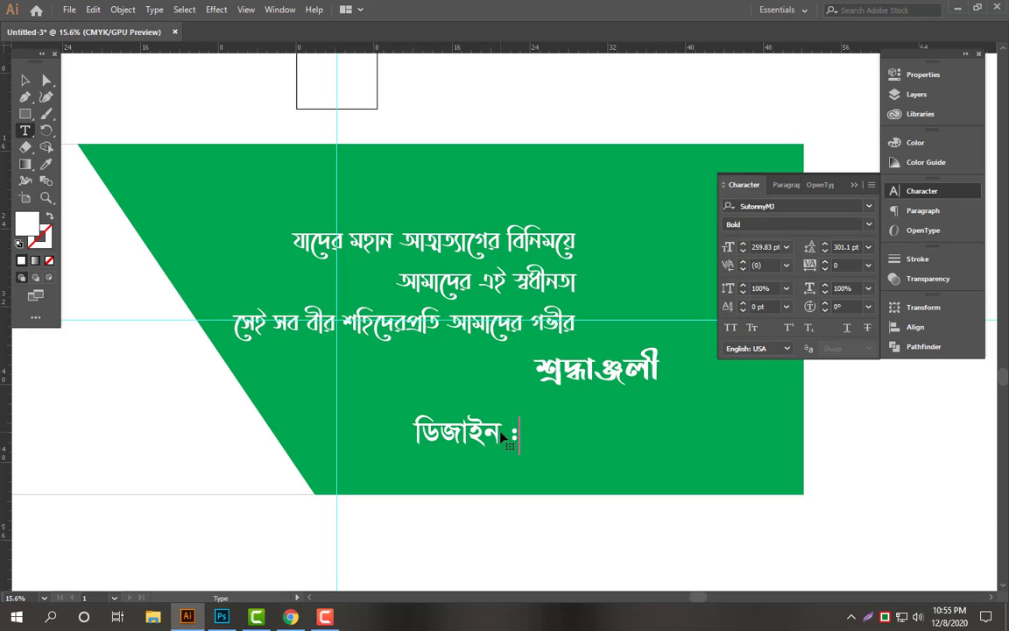
pyautogui.write('- রুমান')
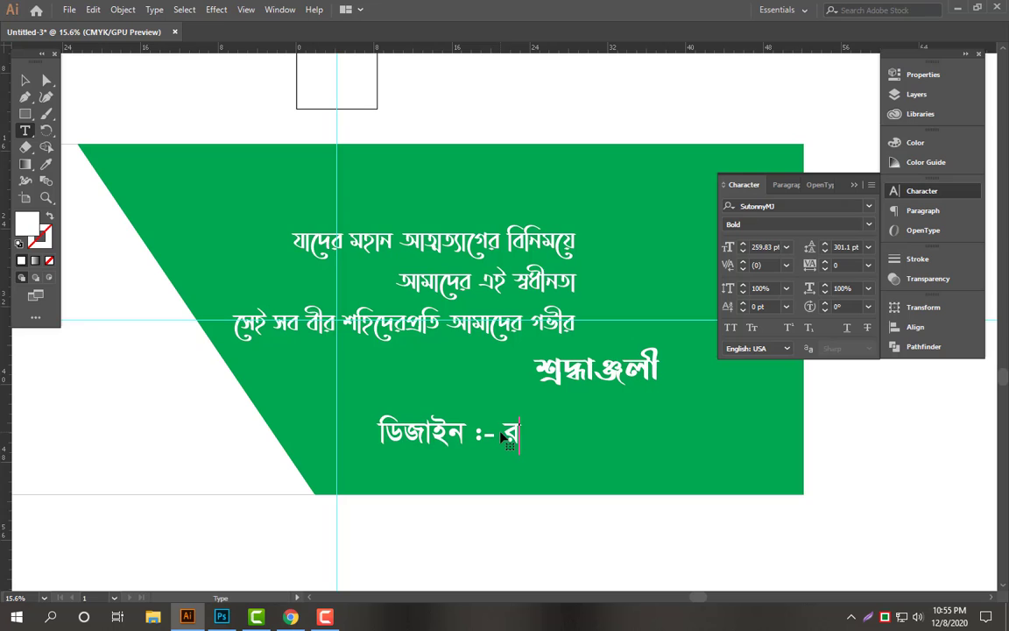
pyautogui.write(', ডিজাই')
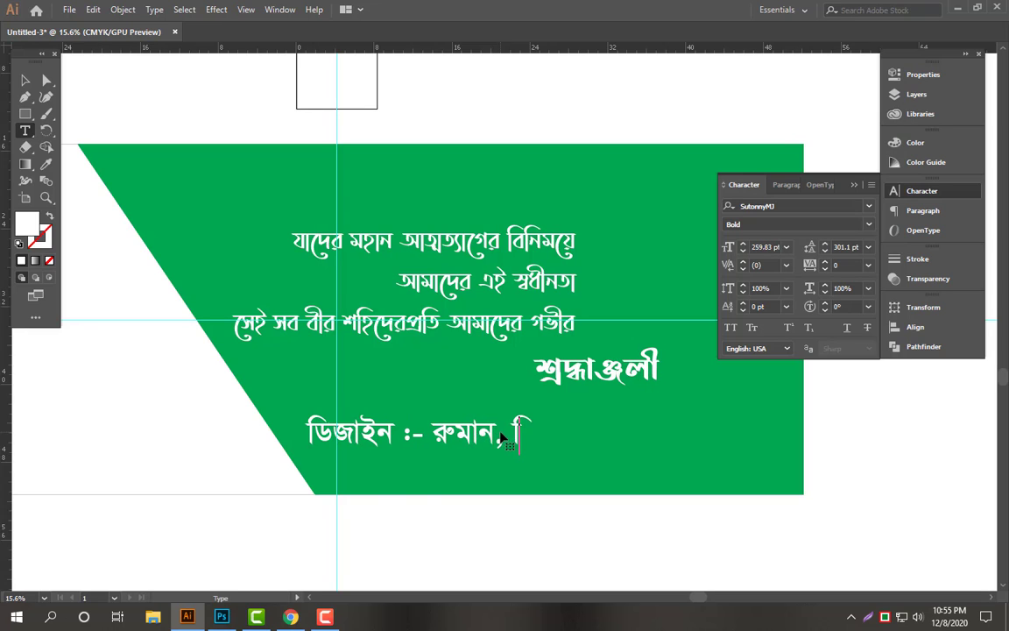
pyautogui.write('নার')
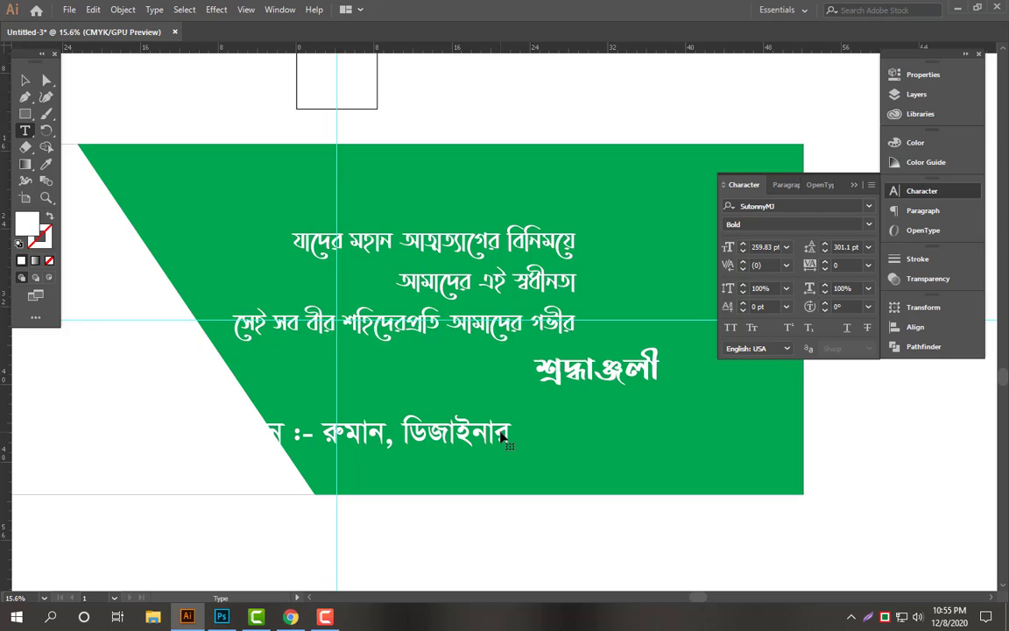
# - Complete the credit line by adding "(ডিজিটাল মিডিয়া প্রিন্ট হাউজ)" at its end
pyautogui.write('(ডি')
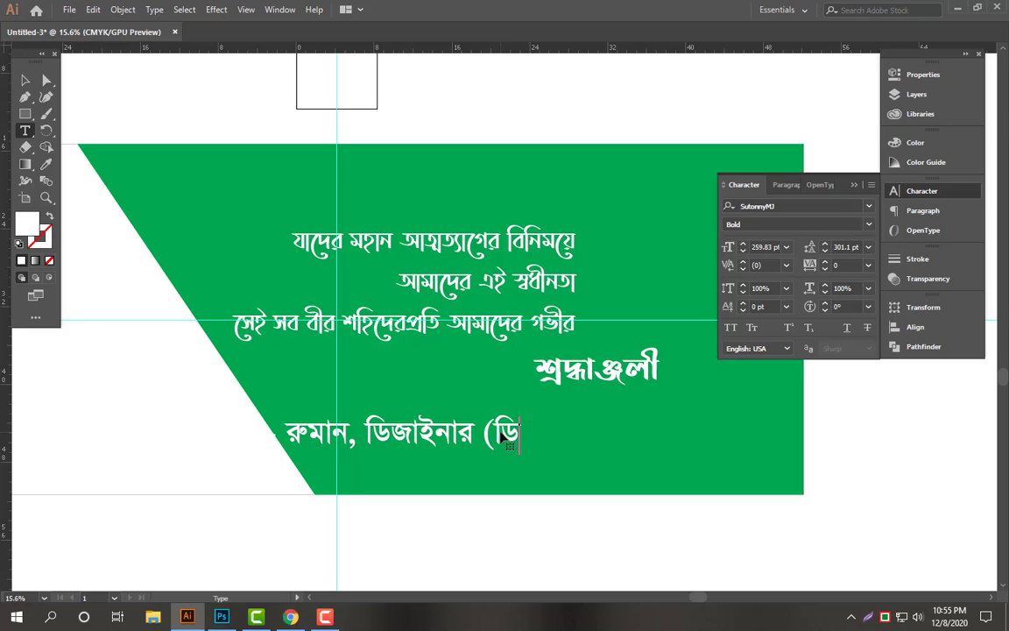
pyautogui.write('জিটাল মিডি')
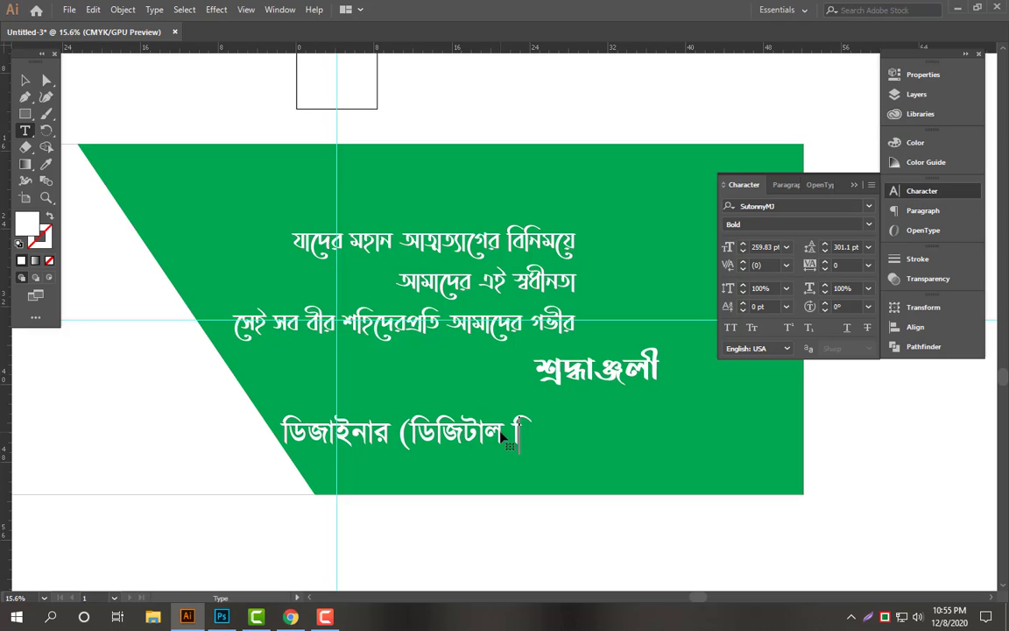
pyautogui.write('য়া প্র')
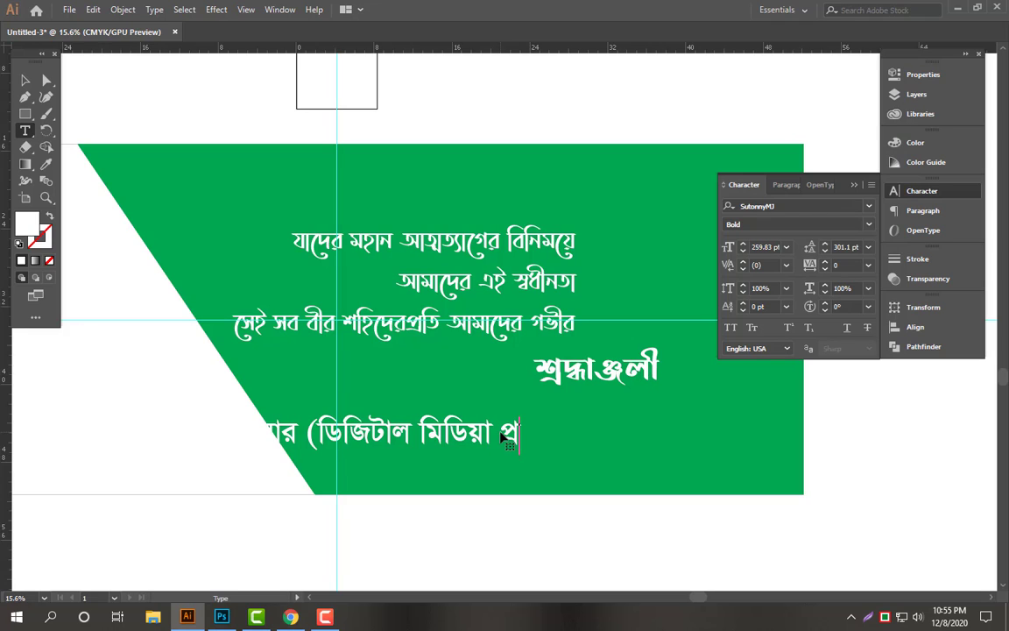
pyautogui.press('BackSpace')
pyautogui.press('BackSpace')
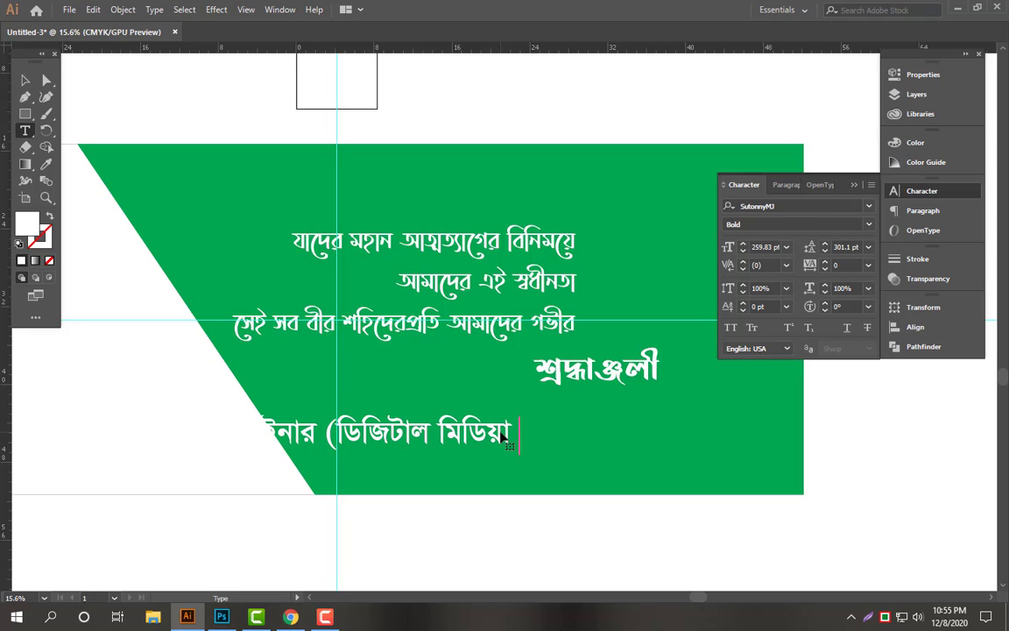
pyautogui.write('পি')
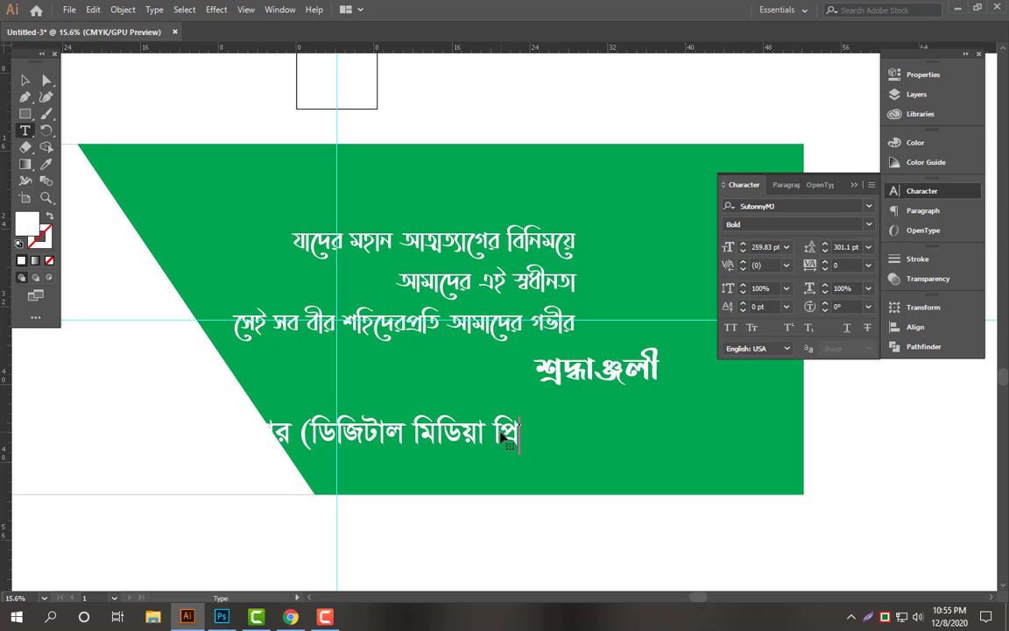
pyautogui.write('্রন্ট হাউজ')
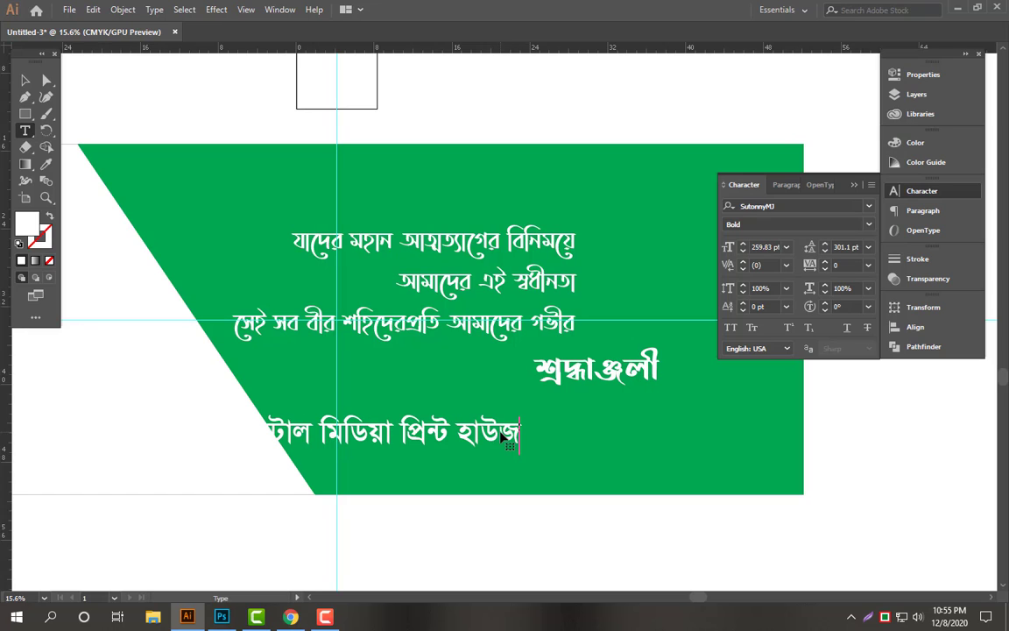
pyautogui.write(')')
pyautogui.press('Escape')
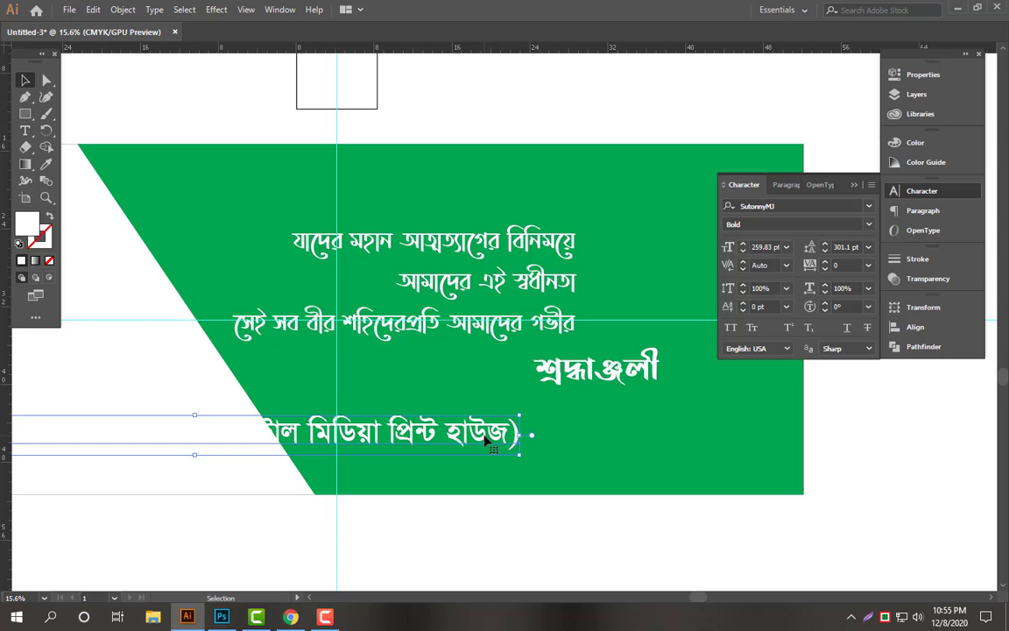
# - Move the credit line and scale it down to about 181 pt so that it fits inside the green shape
pyautogui.moveTo(515, 434); pyautogui.dragTo(694, 439)
pyautogui.press('Tab')
pyautogui.press('Tab')
# - Set the font size of "ডিজাইনার (ডিজিটাল মিডিয়া প্রিন্ট হাউজ)" in the credit line to 120 pt
pyautogui.press('t')
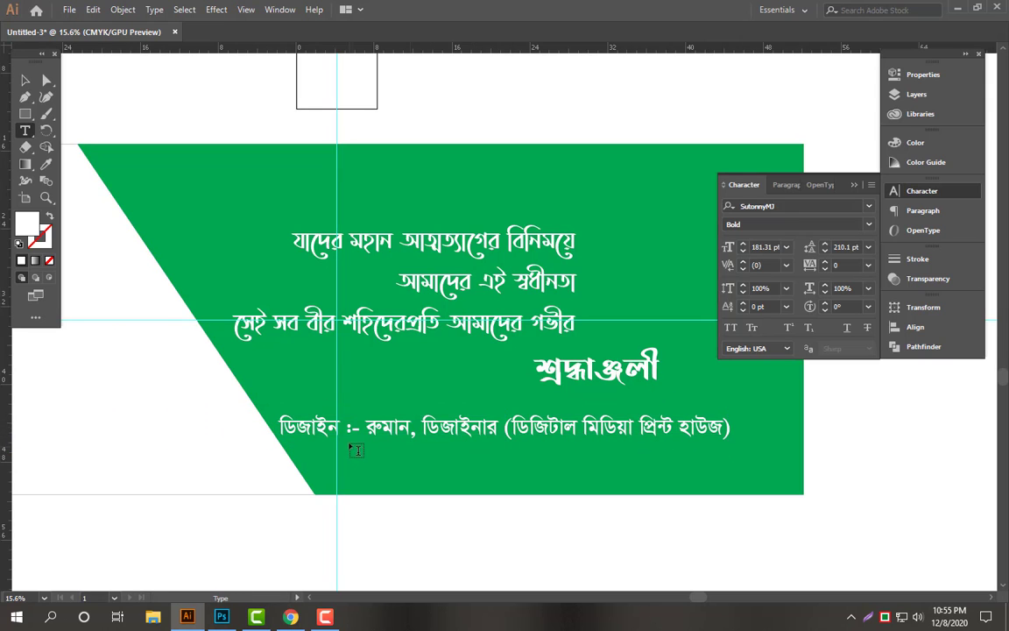
pyautogui.moveTo(424, 427); pyautogui.dragTo(802, 421)
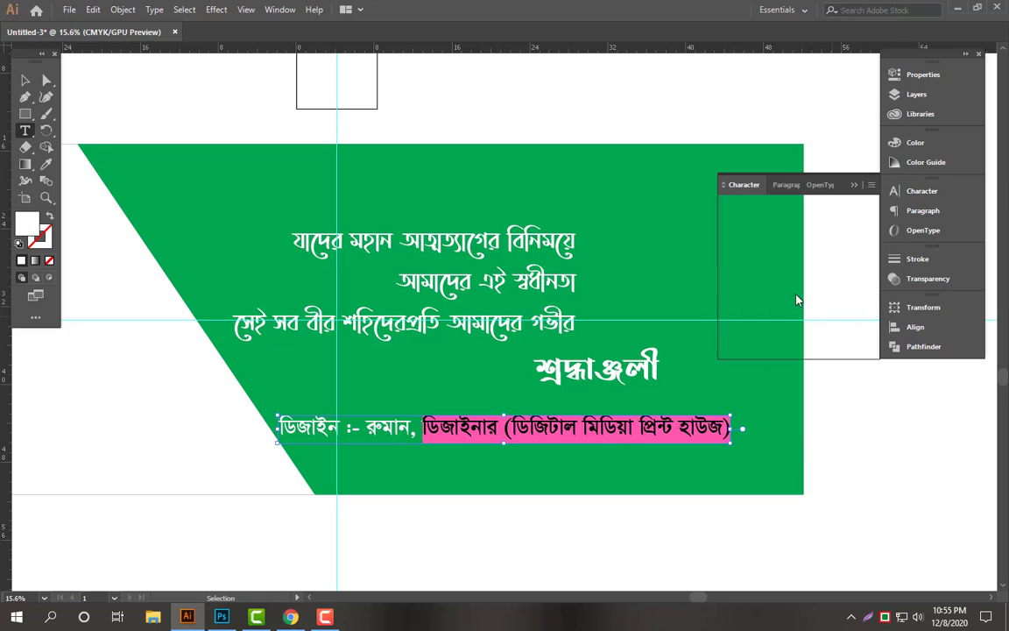
pyautogui.doubleClick(761, 247)
pyautogui.hotkey('shift', 'Down')
pyautogui.hotkey('shift', 'Down')
pyautogui.hotkey('shift', 'Down')
pyautogui.hotkey('shift', 'Down')
pyautogui.hotkey('shift', 'Down')
pyautogui.hotkey('shift', 'Down')
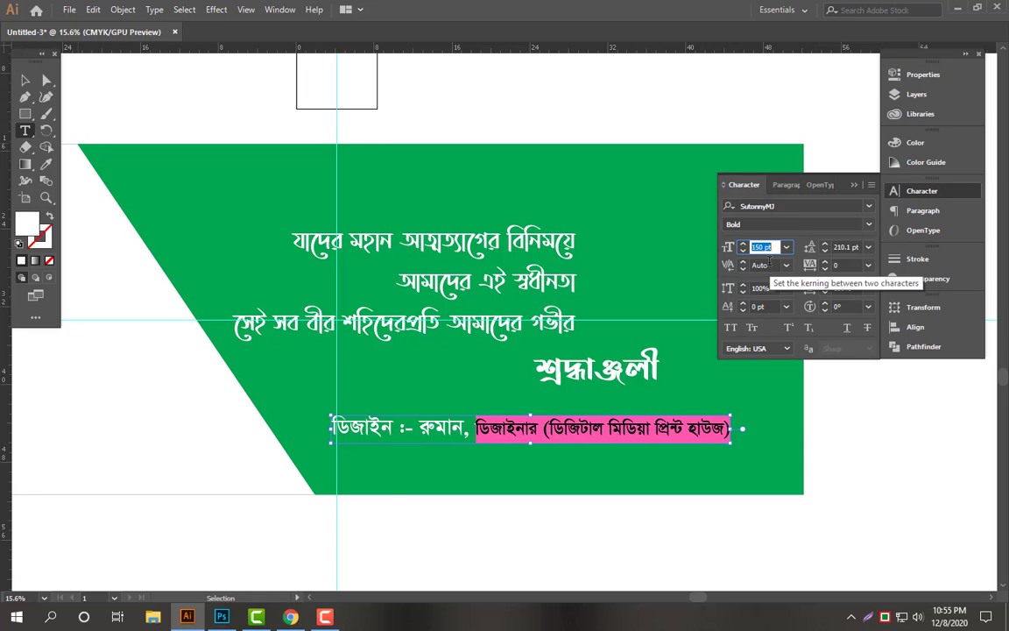
pyautogui.scroll(-1, 770, 254)
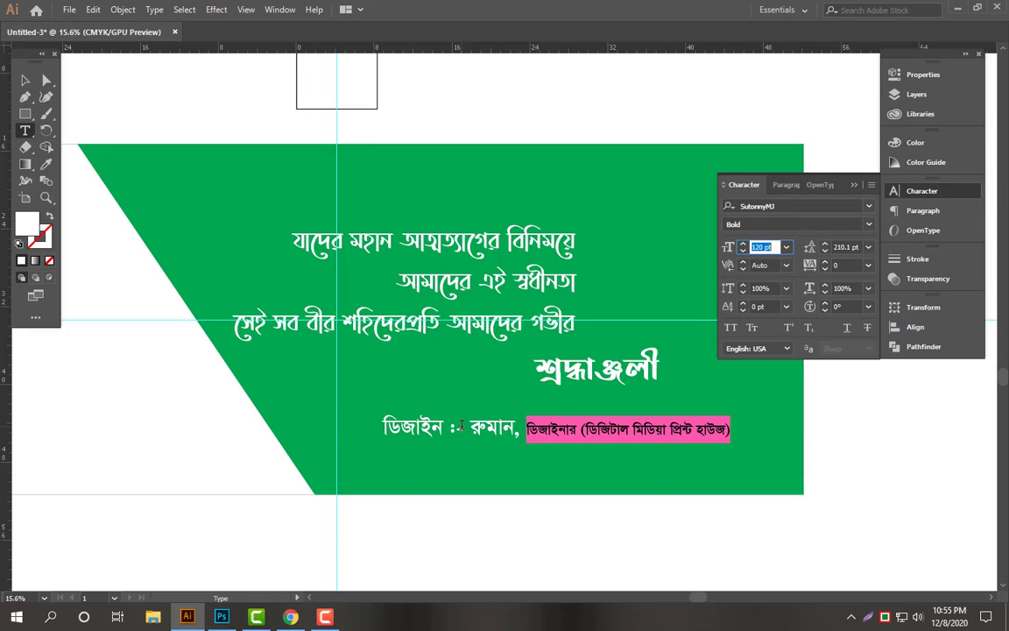
# - Delete "ডিজাইন :-" from the credit line and enlarge the remaining text along the green shape's lower edge
pyautogui.moveTo(461, 425); pyautogui.dragTo(347, 429)
pyautogui.press('BackSpace')
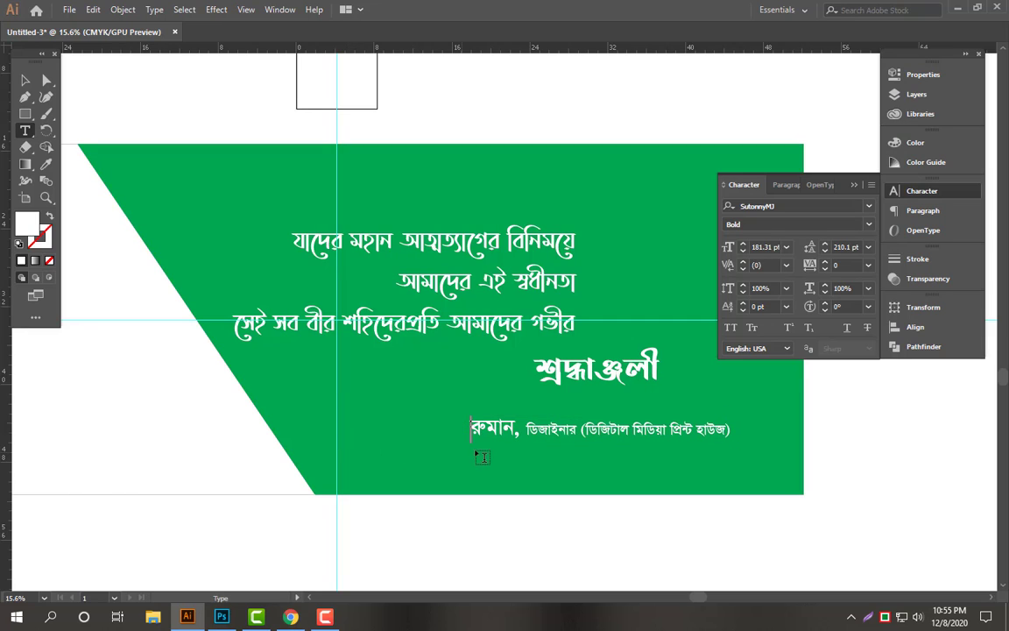
pyautogui.press('Escape')
pyautogui.press('Tab')
pyautogui.moveTo(488, 426); pyautogui.dragTo(346, 438)
# - Duplicate the credit line upward, change the copy's text to "ডিজাইন :-" and place it above the designer's name
pyautogui.moveTo(409, 465); pyautogui.dragTo(409, 422)
pyautogui.doubleClick(409, 423)
pyautogui.hotkey('ctrl', 'a')
pyautogui.write('ডিজাইন ঃ-')
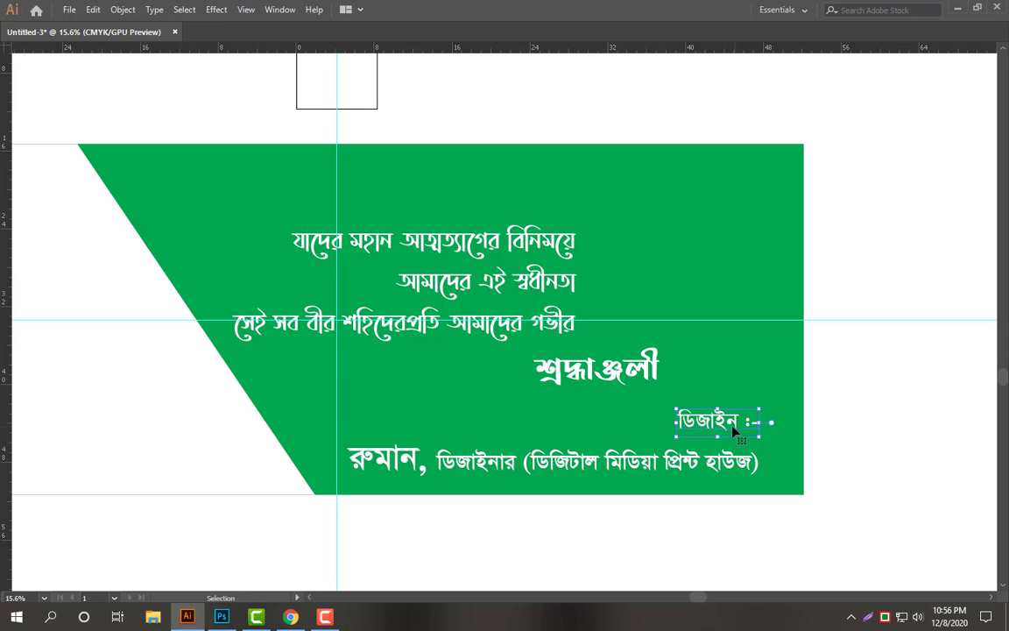
pyautogui.moveTo(734, 430); pyautogui.dragTo(400, 429)
pyautogui.click(853, 343)
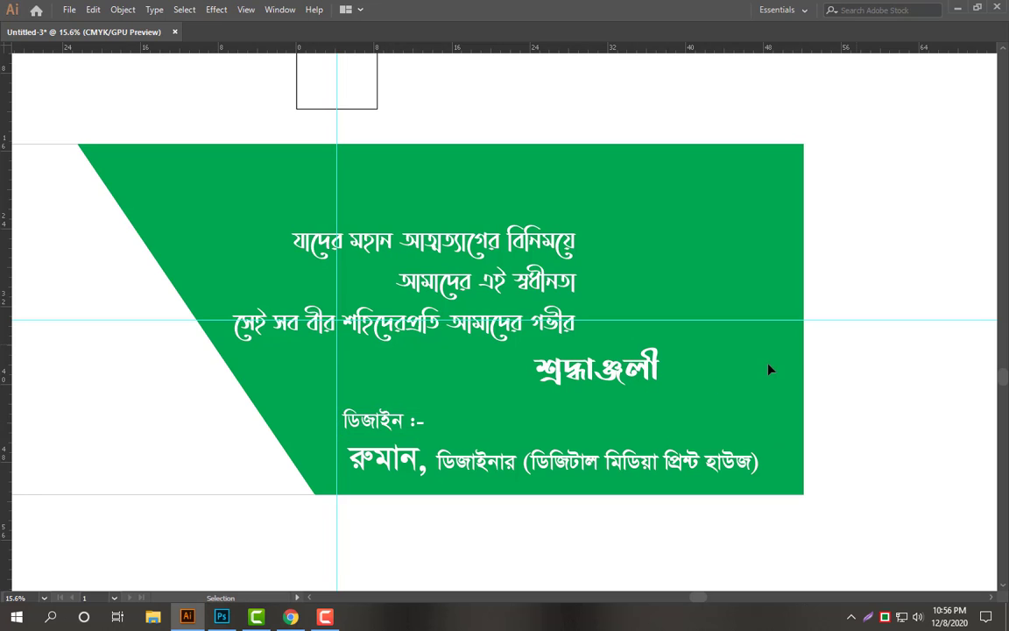
# - Duplicate the green shape slightly above the original and undo the extra upward shift of the copy
pyautogui.click(766, 365)
pyautogui.moveTo(758, 396)
pyautogui.mouseDown()
pyautogui.moveTo(749, 368)
pyautogui.moveTo(749, 378)
pyautogui.mouseUp()
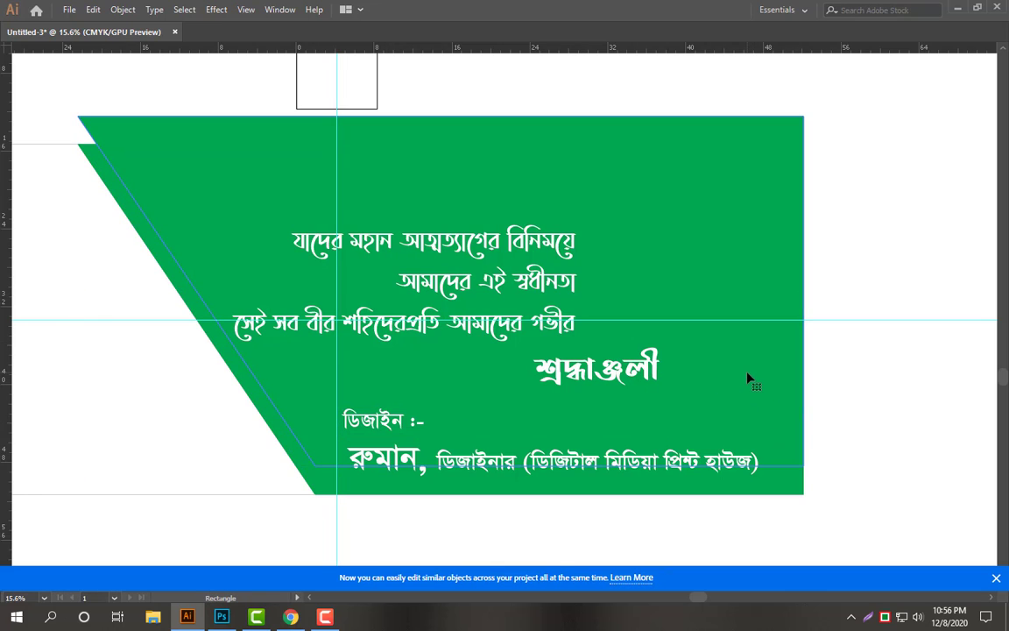
pyautogui.press('i')
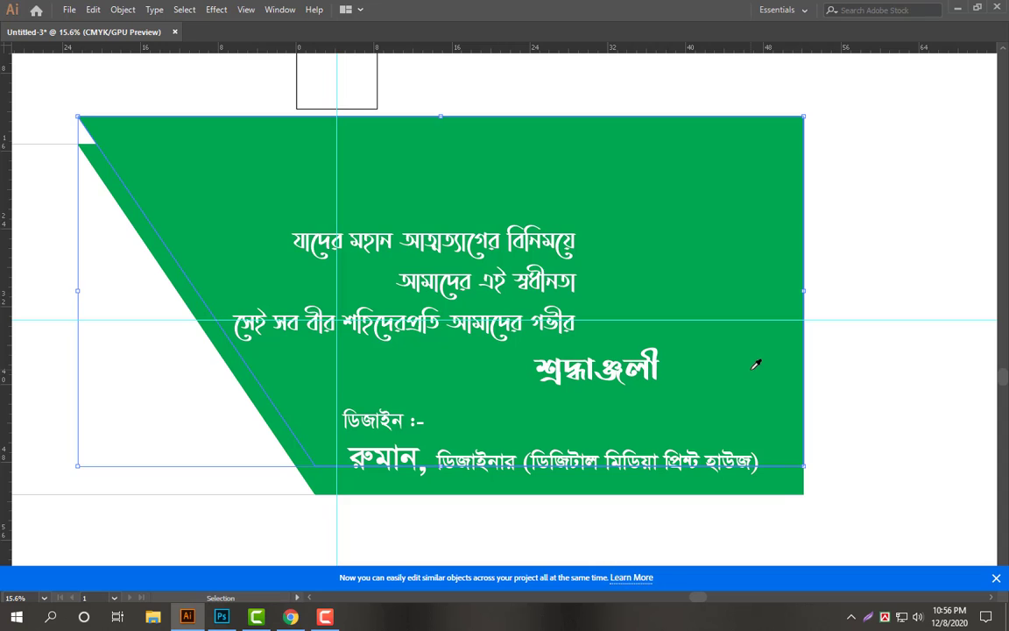
pyautogui.press('v')
pyautogui.press('f')
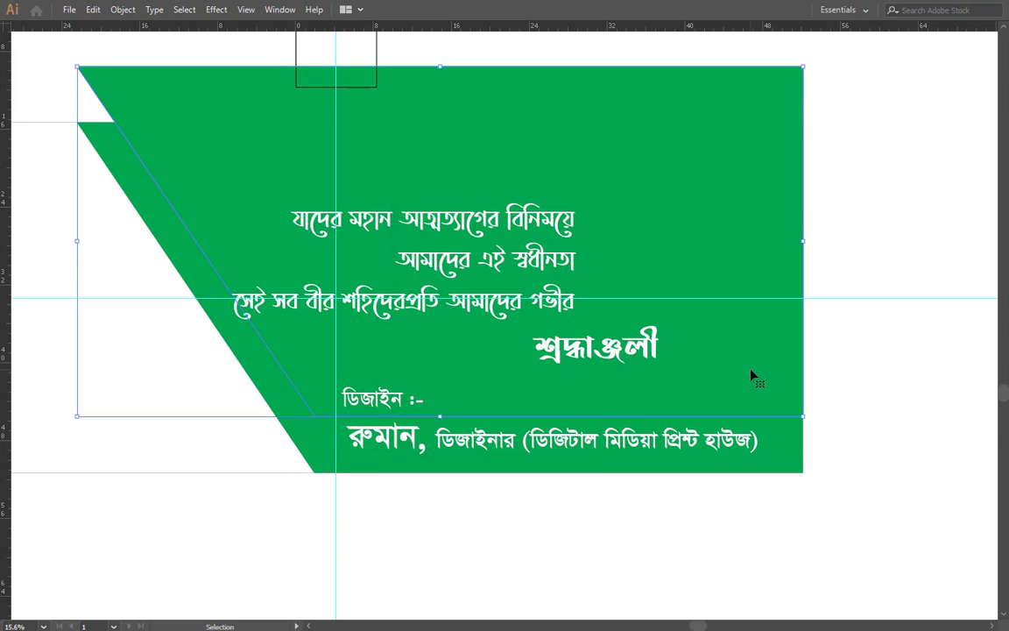
pyautogui.hotkey('ctrl', 'z')
# - Reflect the copied green shape horizontally so that its slanted edge faces the opposite side
pyautogui.press('o')
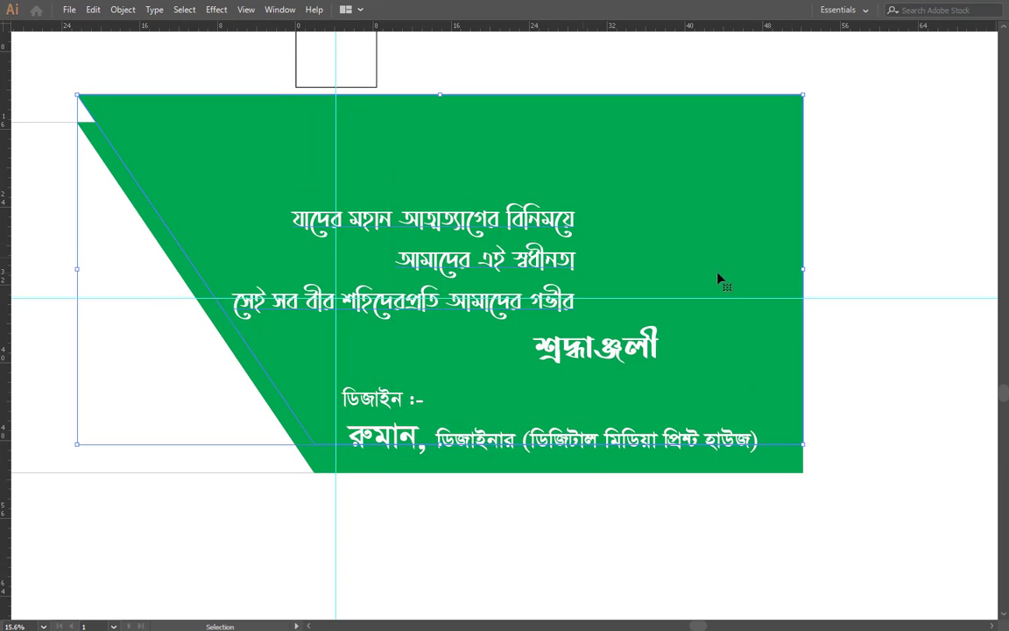
pyautogui.press('Return')
pyautogui.press('Return')
pyautogui.press('v')
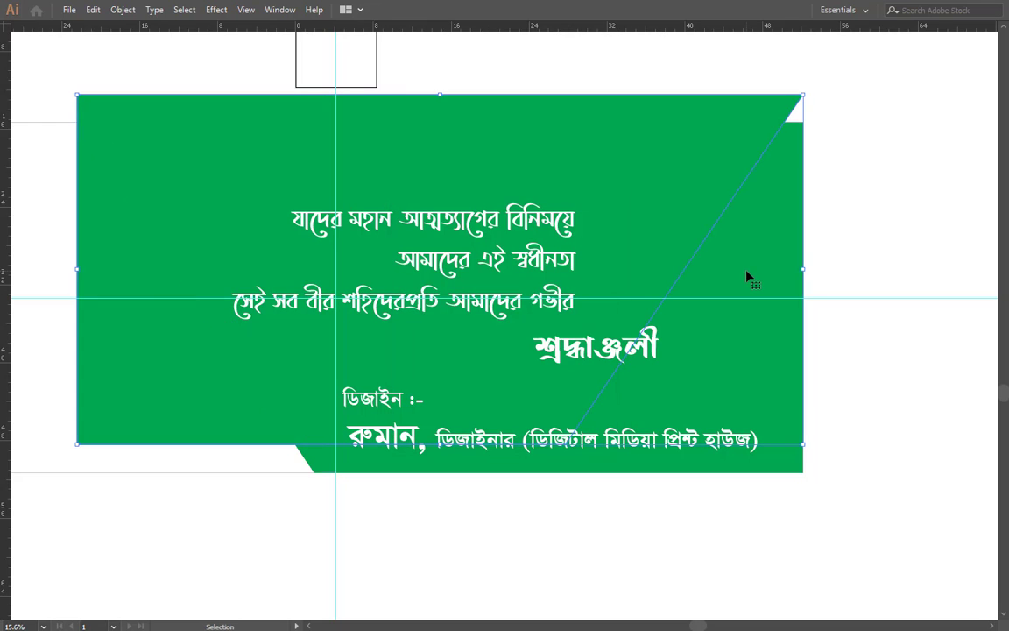
# - Shrink the mirrored green copy into a small slanted strip fitted around the "ডিজাইন :-" label
pyautogui.moveTo(437, 150); pyautogui.dragTo(442, 248)
pyautogui.moveTo(166, 270); pyautogui.dragTo(412, 401)
pyautogui.scroll(-2, 771, 353)
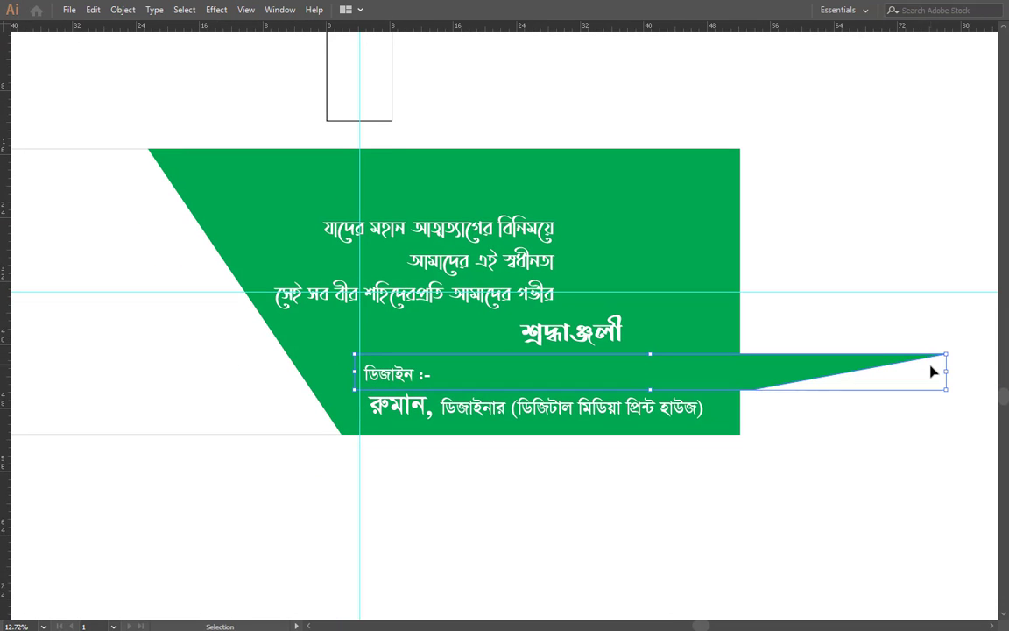
pyautogui.moveTo(949, 370); pyautogui.dragTo(473, 371)
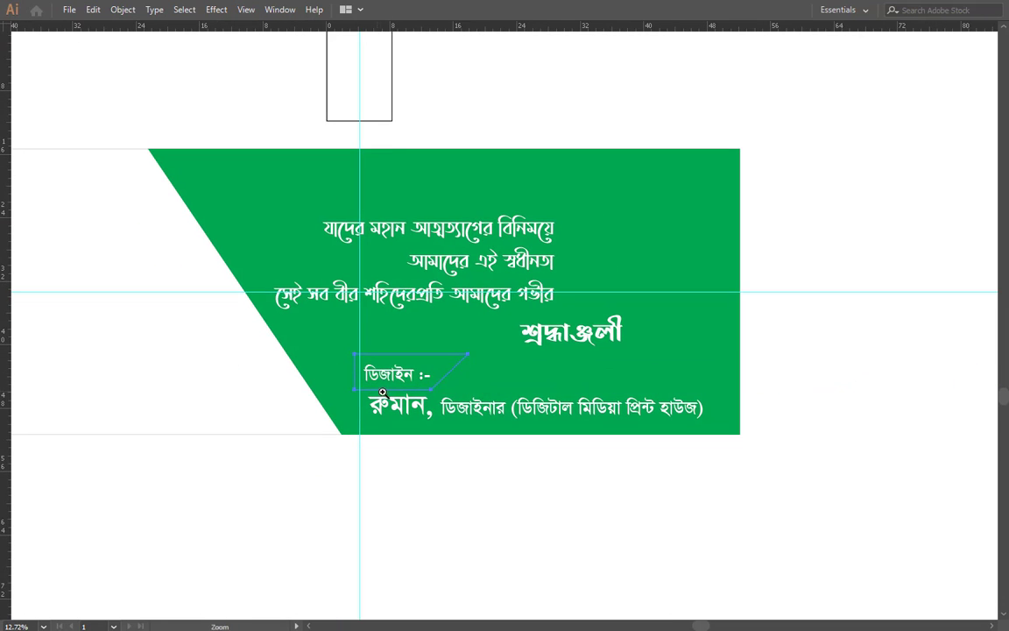
pyautogui.scroll(3, 473, 368)
pyautogui.press('Tab')
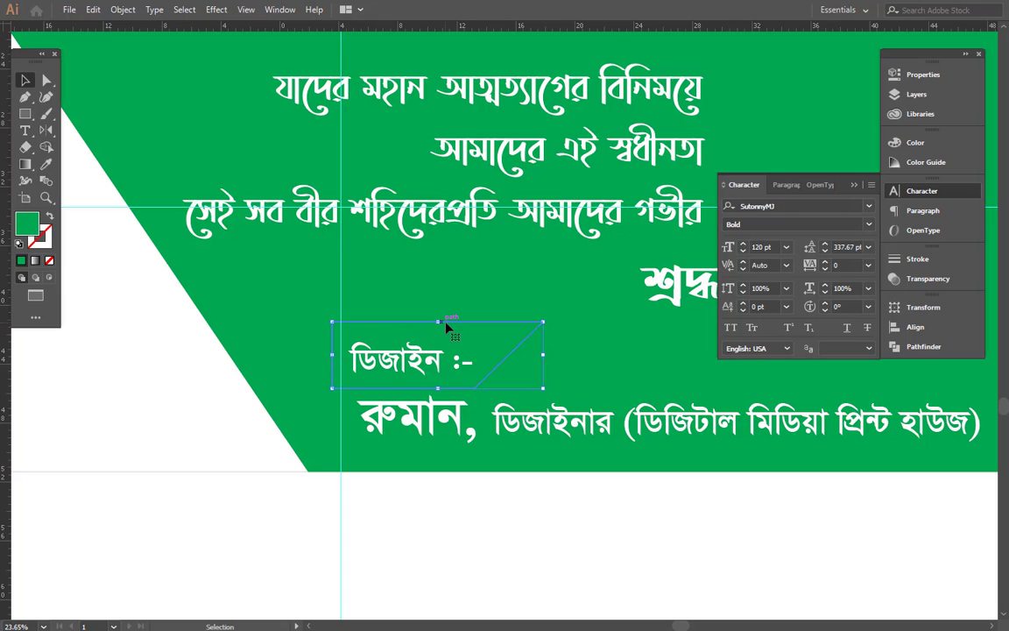
pyautogui.moveTo(440, 324); pyautogui.dragTo(444, 340)
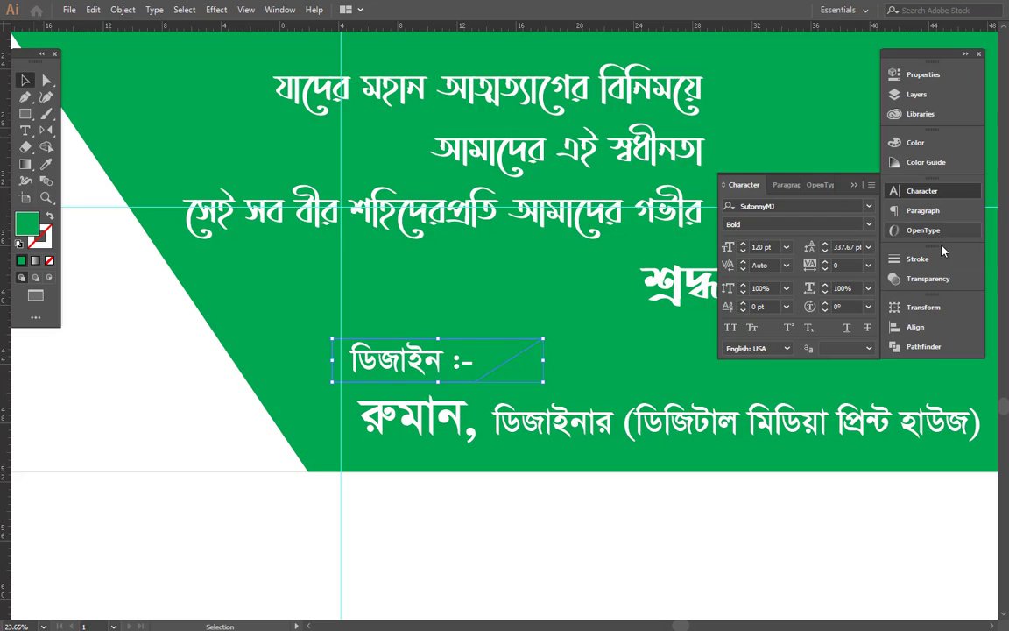
# - Fill the slanted strip with white and colour the "ডিজাইন :-" text red, with magenta at 100%
pyautogui.click(916, 142)
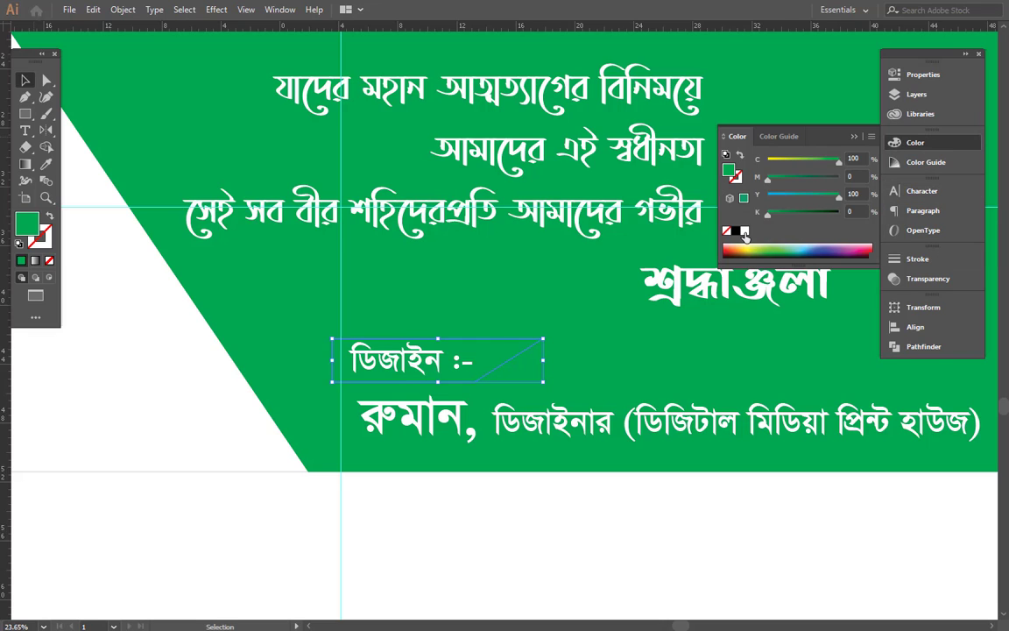
pyautogui.click(744, 232)
pyautogui.click(378, 365)
pyautogui.click(837, 178)
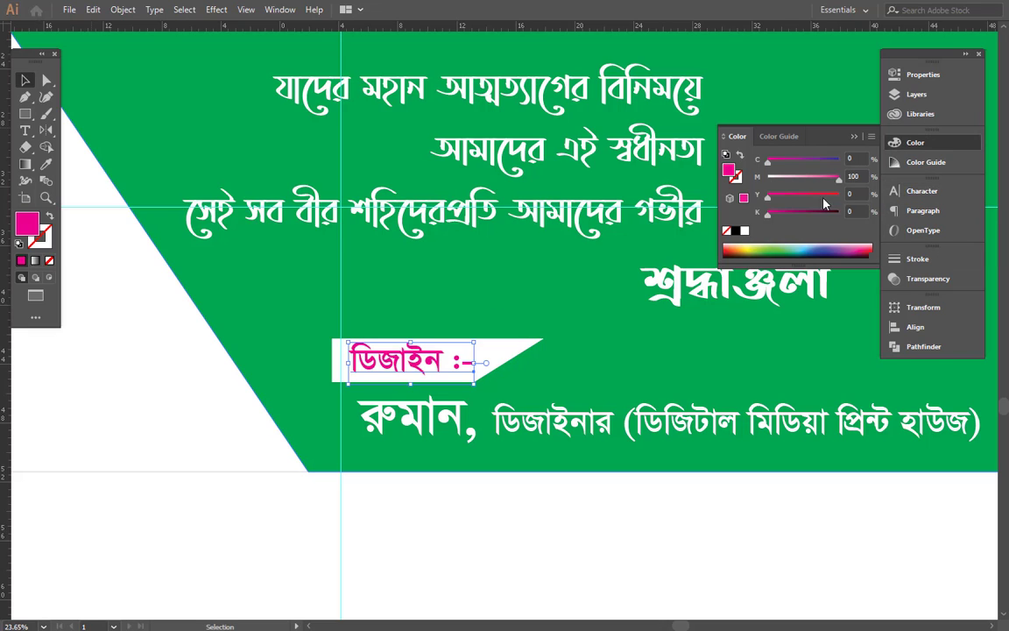
pyautogui.press('f')
pyautogui.moveTo(671, 361); pyautogui.dragTo(429, 389)
pyautogui.moveTo(823, 363); pyautogui.dragTo(754, 410)
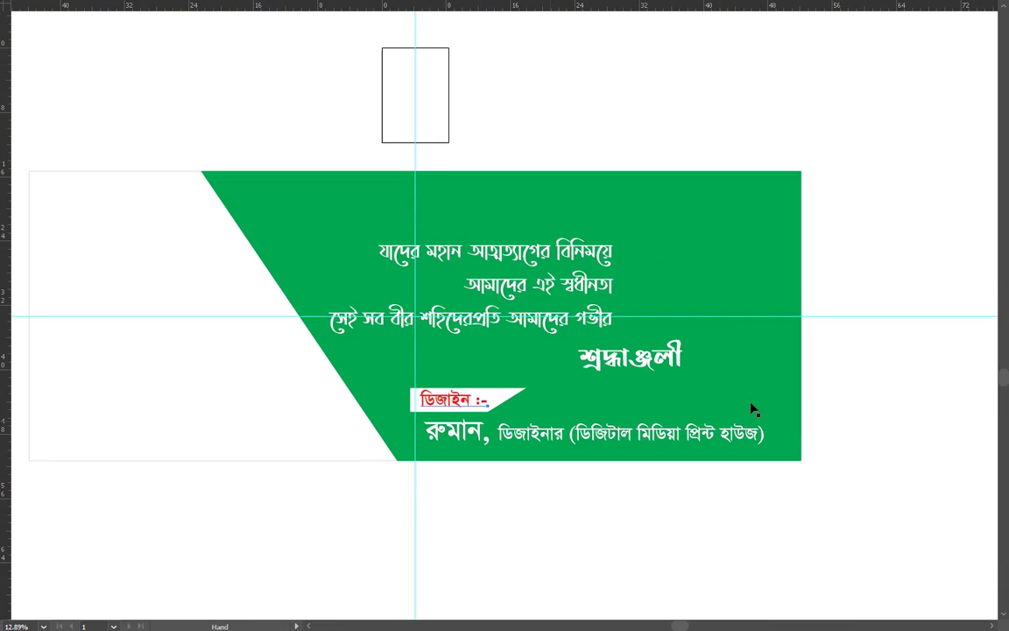
pyautogui.scroll(1, 692, 414)
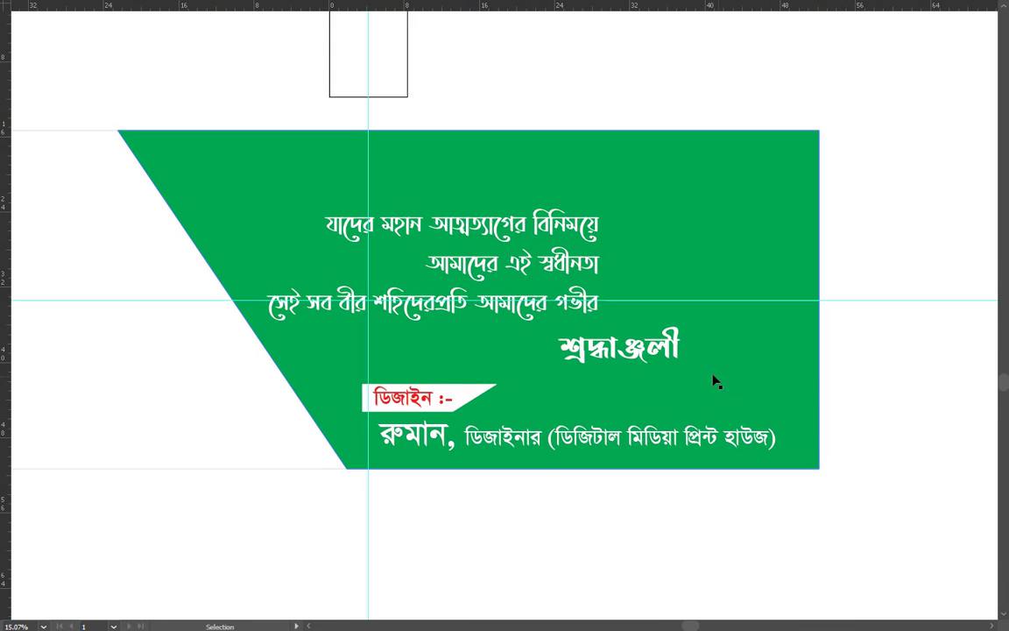
# - Draw a straight horizontal line across the full width of the green shape, just below the top edge of the label strip
pyautogui.press('p')
pyautogui.keyDown('shift'); pyautogui.click(880, 388); pyautogui.keyUp('shift')
pyautogui.press('v')
pyautogui.click(857, 395)
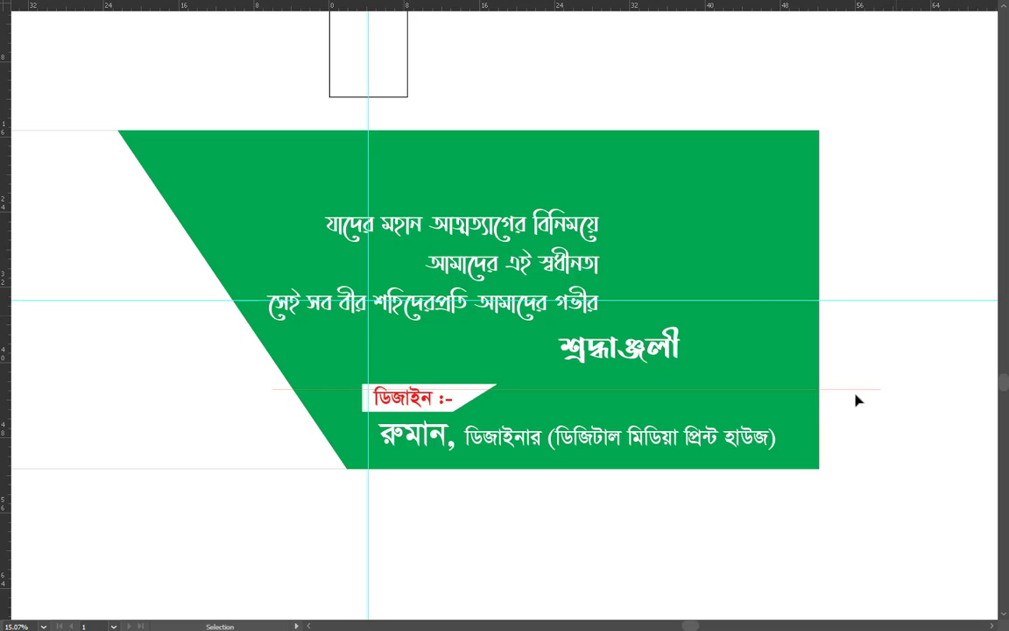
# - Divide the green shape along the horizontal line with Pathfinder and ungroup the resulting pieces
pyautogui.click(773, 361)
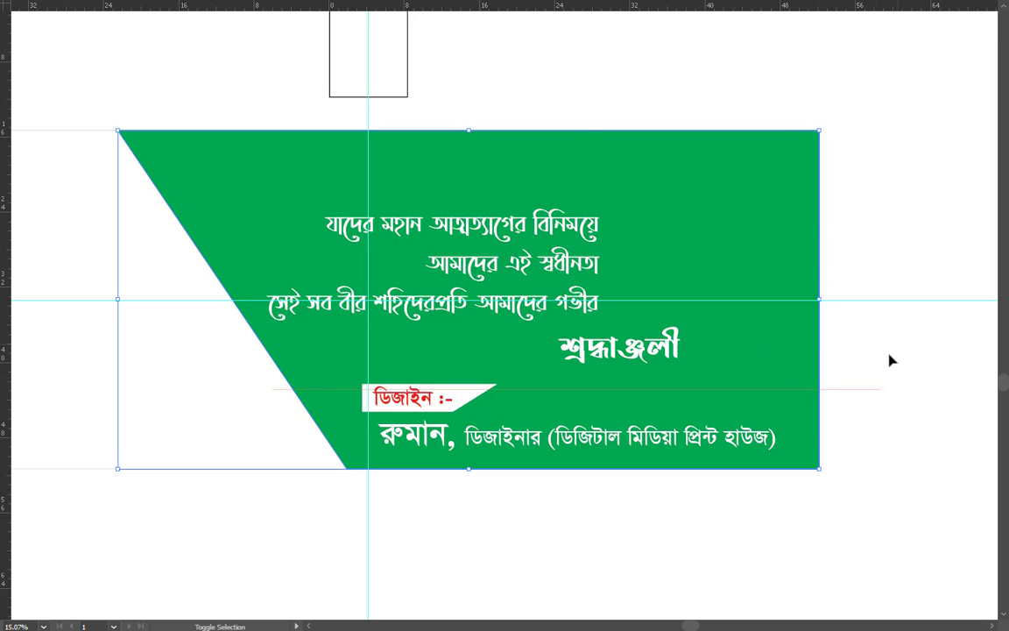
pyautogui.moveTo(889, 355); pyautogui.dragTo(857, 416)
pyautogui.press('Tab')
pyautogui.click(923, 346)
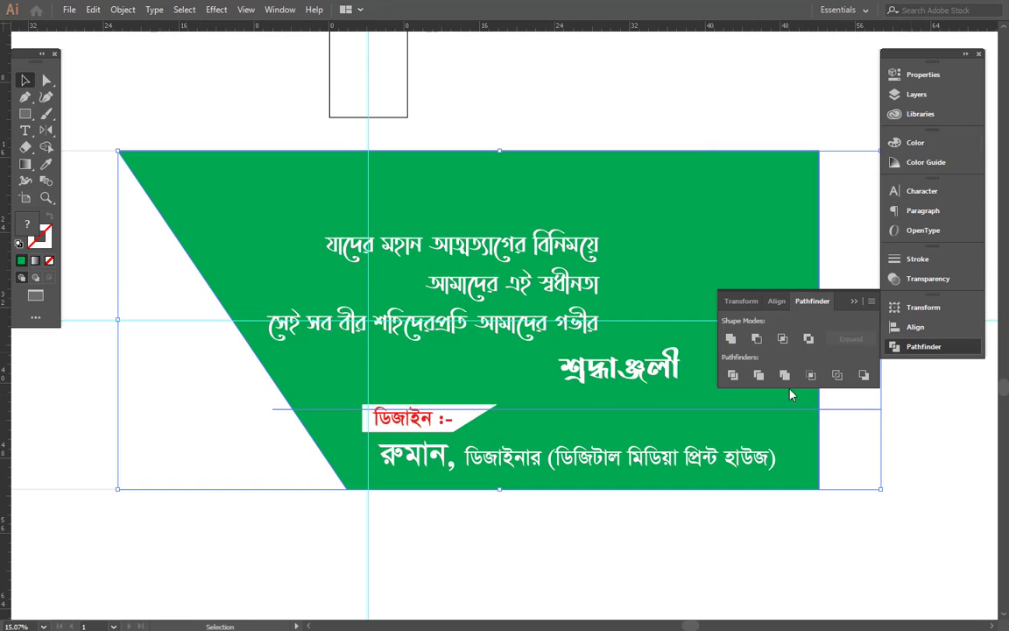
pyautogui.click(736, 375)
pyautogui.press('Tab')
pyautogui.rightClick(832, 268)
pyautogui.click(880, 383)
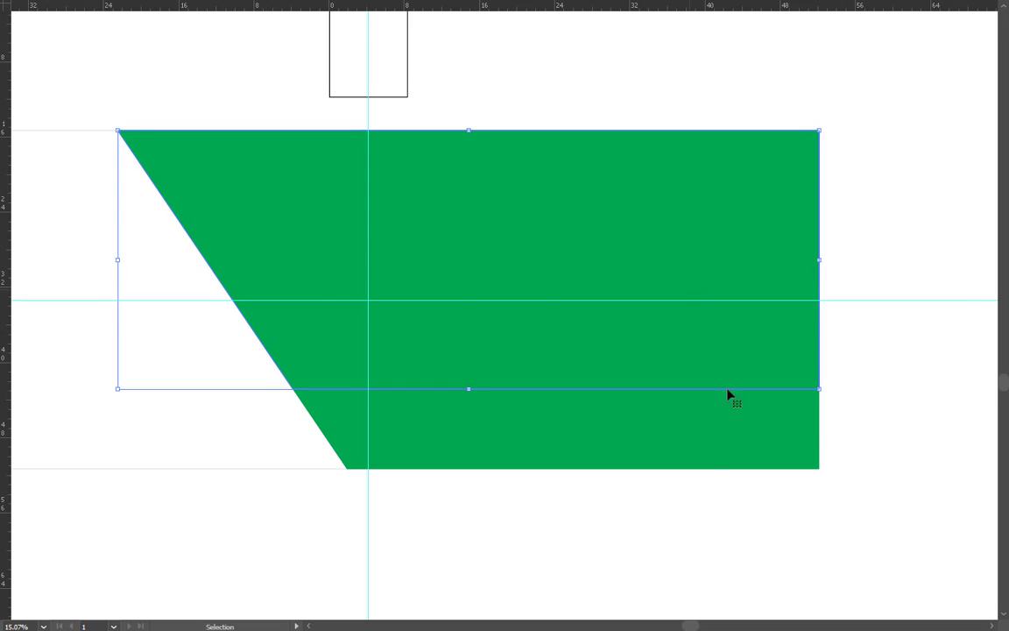
# - Darken the separated lower green band by increasing the black percentage of its fill
pyautogui.click(717, 426)
pyautogui.press('Tab')
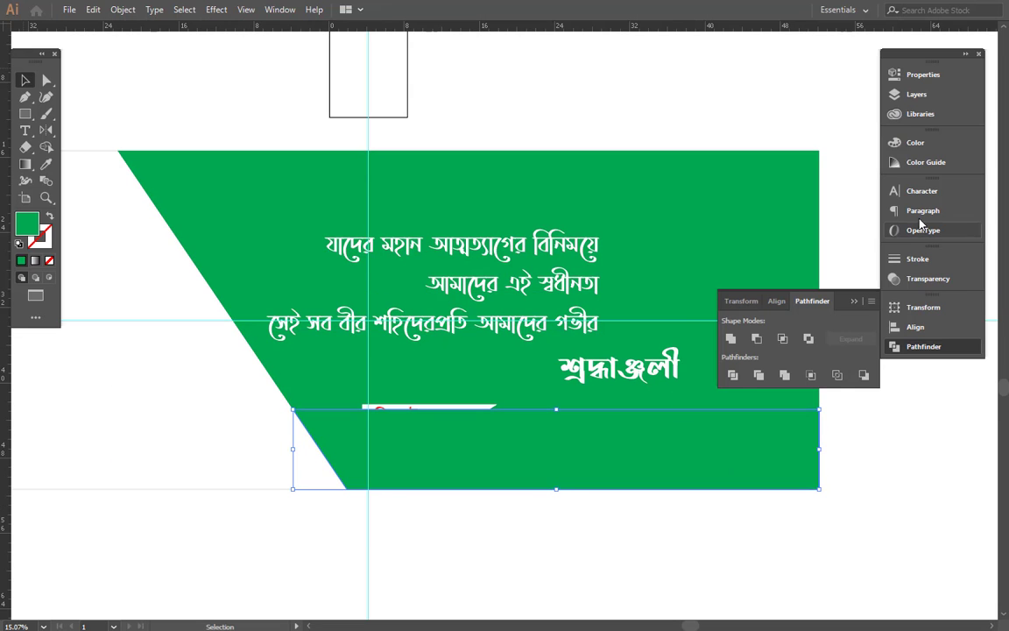
pyautogui.click(920, 143)
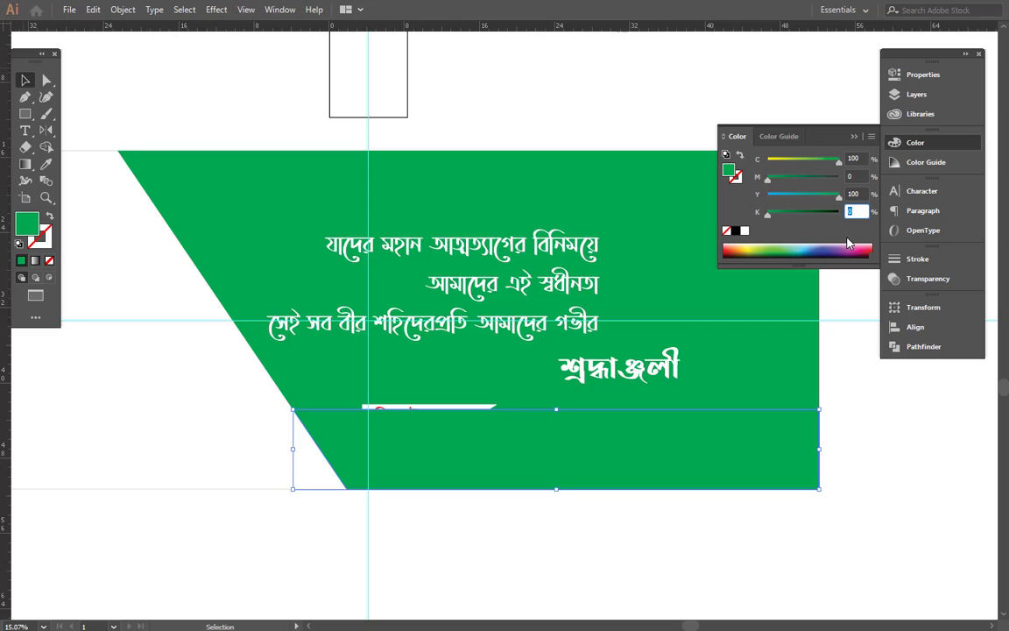
pyautogui.write('30')
pyautogui.press('Return')
pyautogui.press('Tab')
pyautogui.press('Tab')
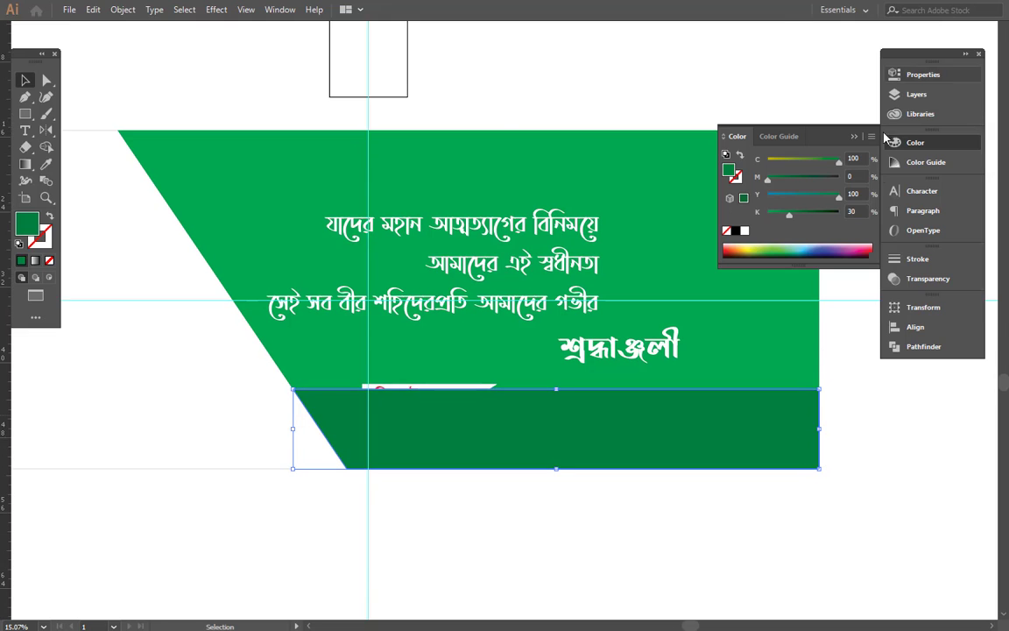
pyautogui.press('Return')
pyautogui.press('Tab')
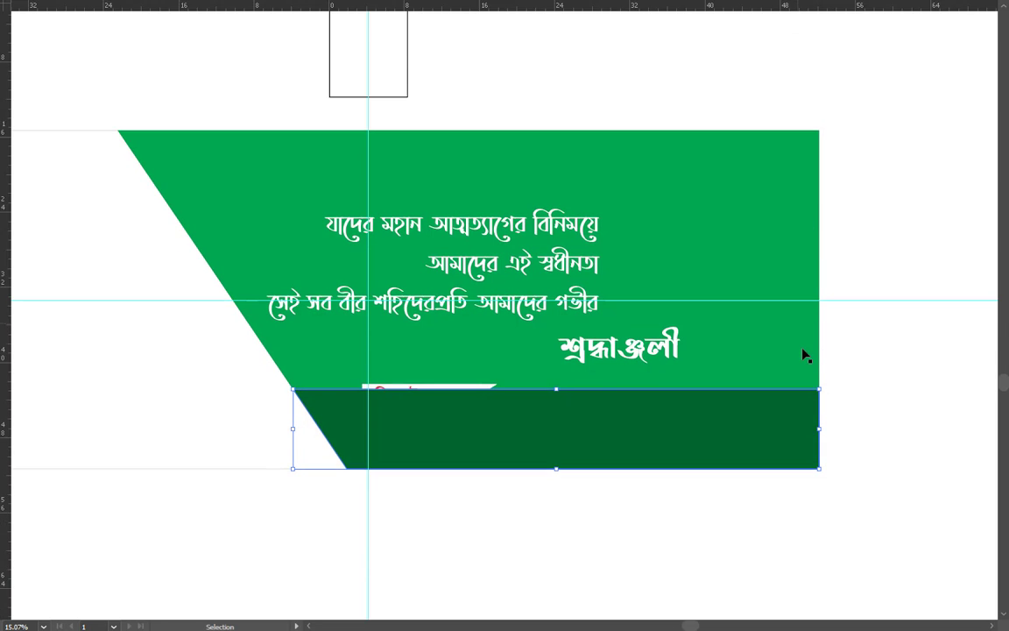
# - Arrange the dark green band behind the label and credit text but in front of the large green shape
pyautogui.hotkey('ctrl', 'shift', '[')
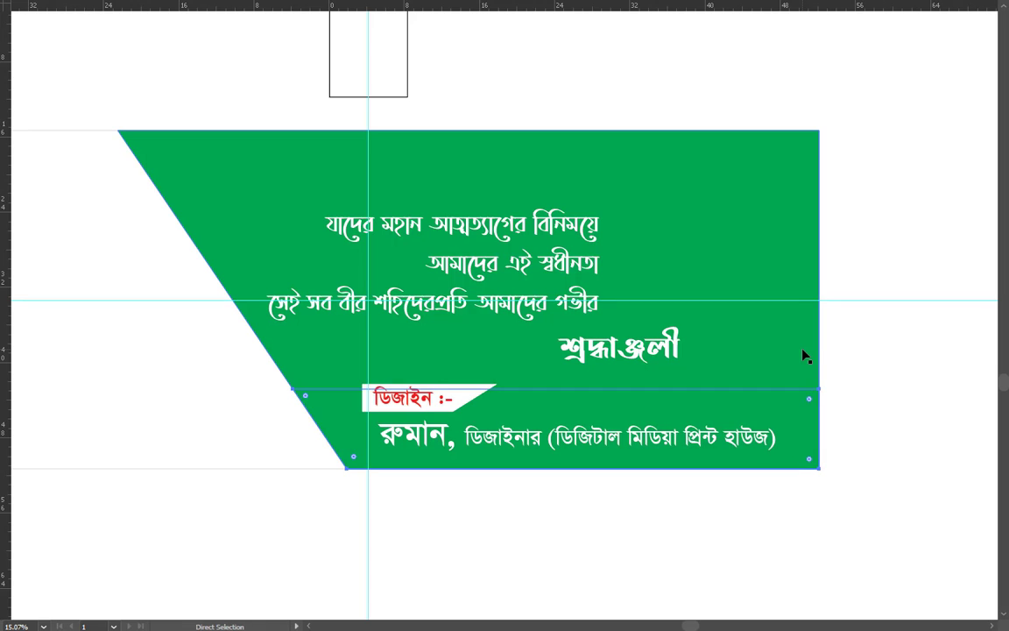
pyautogui.hotkey('ctrl', ']')
pyautogui.press('v')
pyautogui.click(919, 452)
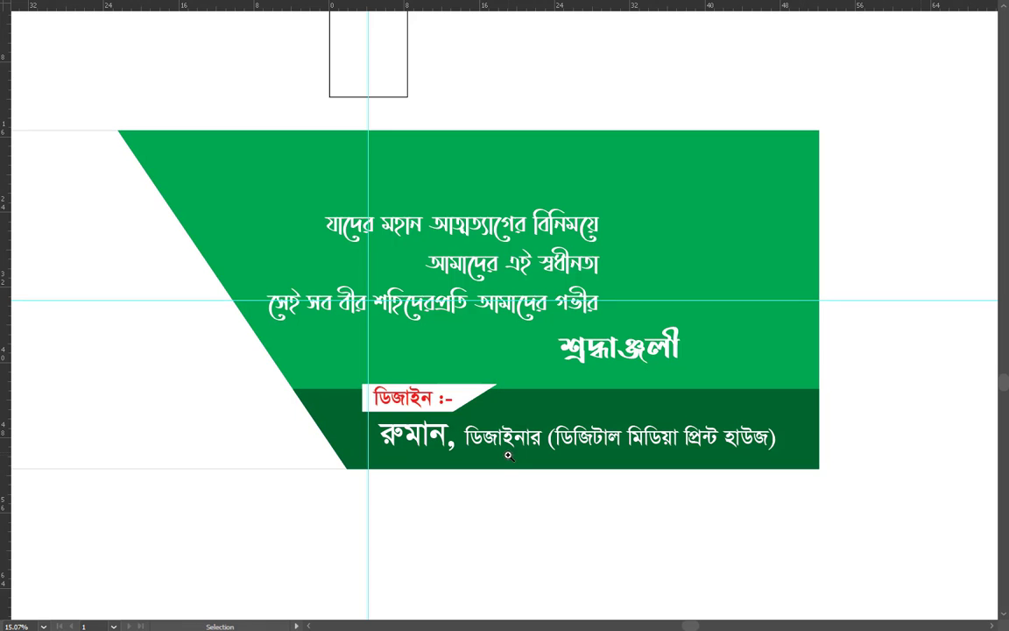
# - Scale down the designer credit line and move the "ডিজাইন :-" label with its strip flush against the dark band's top edge
pyautogui.moveTo(412, 428); pyautogui.dragTo(587, 445)
pyautogui.click(590, 417)
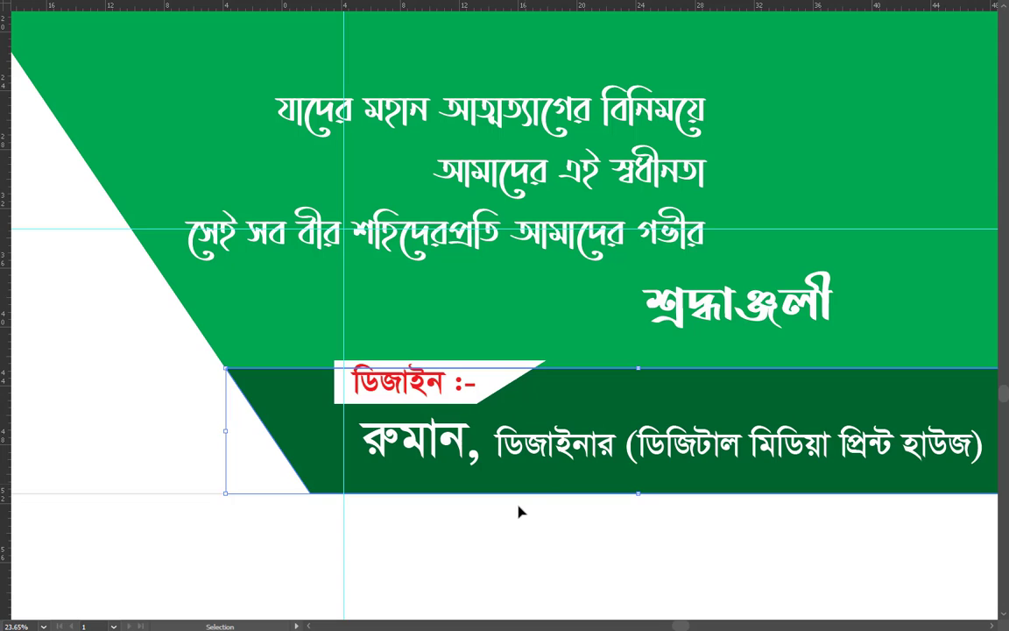
pyautogui.click(382, 424)
pyautogui.scroll(2, 382, 425)
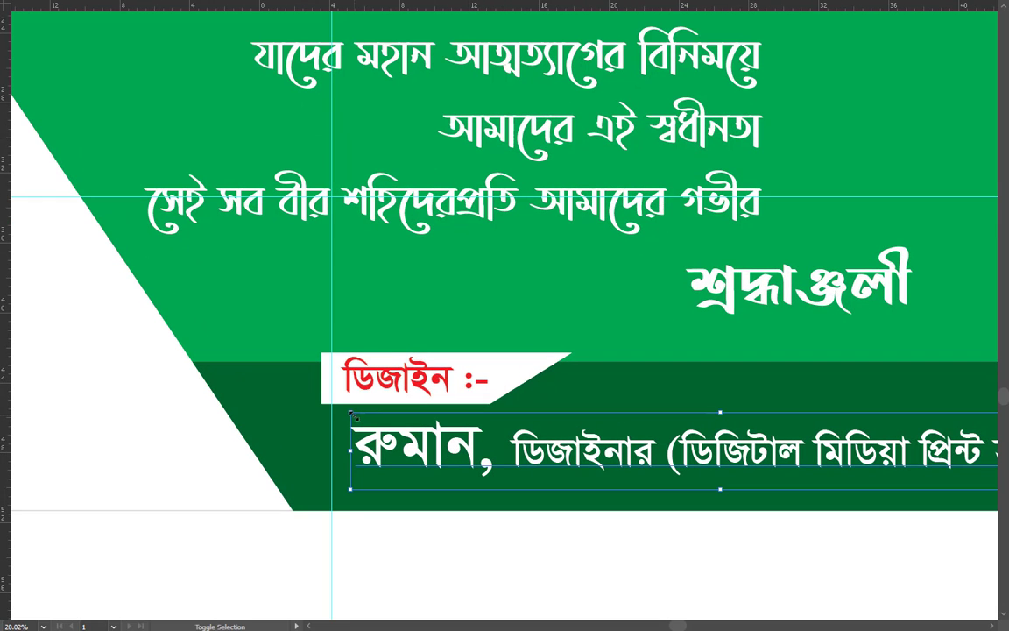
pyautogui.moveTo(353, 417); pyautogui.dragTo(548, 428)
pyautogui.click(446, 390)
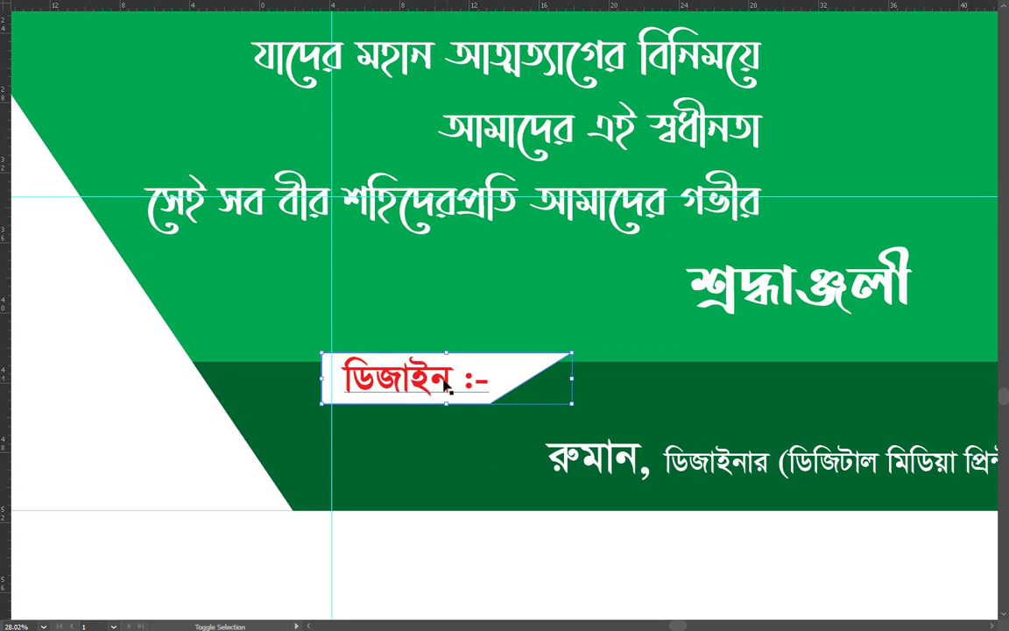
pyautogui.moveTo(444, 383); pyautogui.dragTo(383, 392)
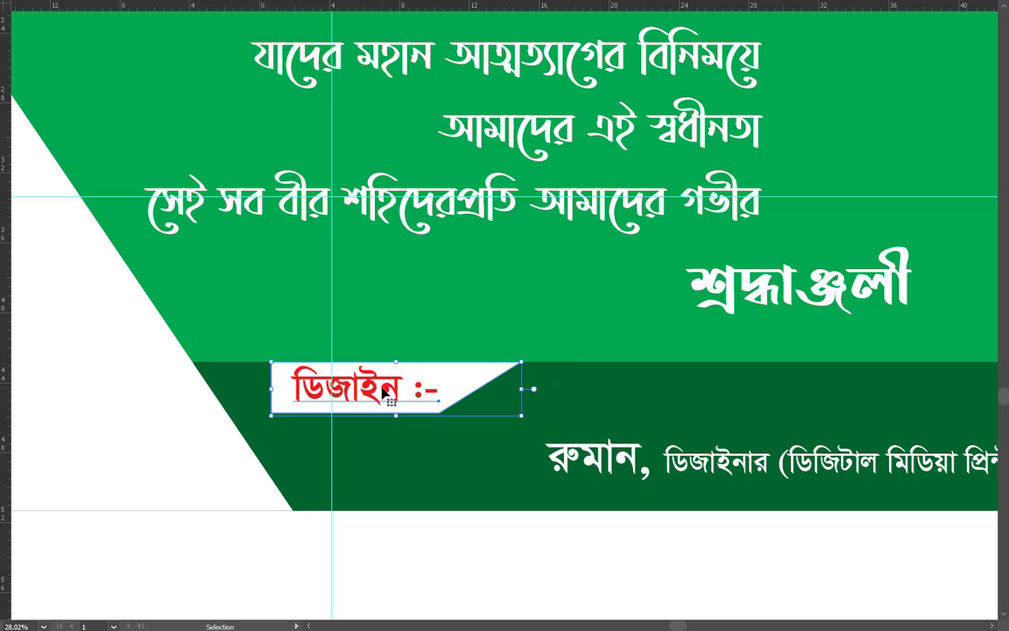
# - Enlarge the designer credit line slightly so that it starts below the slanted end of the label strip
pyautogui.click(607, 455)
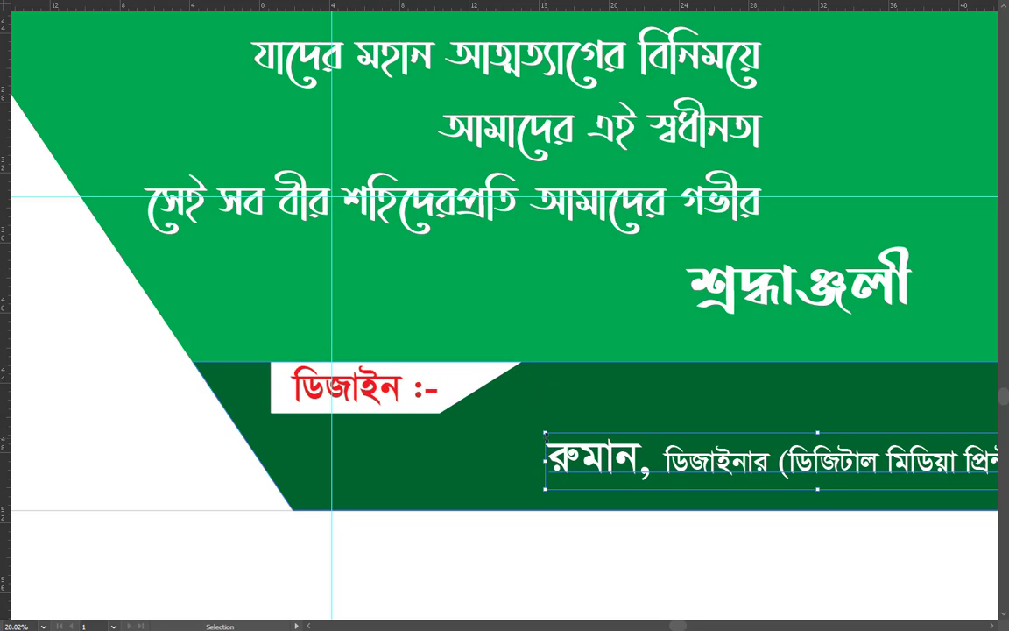
pyautogui.moveTo(545, 433); pyautogui.dragTo(454, 403)
pyautogui.moveTo(560, 442); pyautogui.dragTo(419, 434)
pyautogui.click(702, 516)
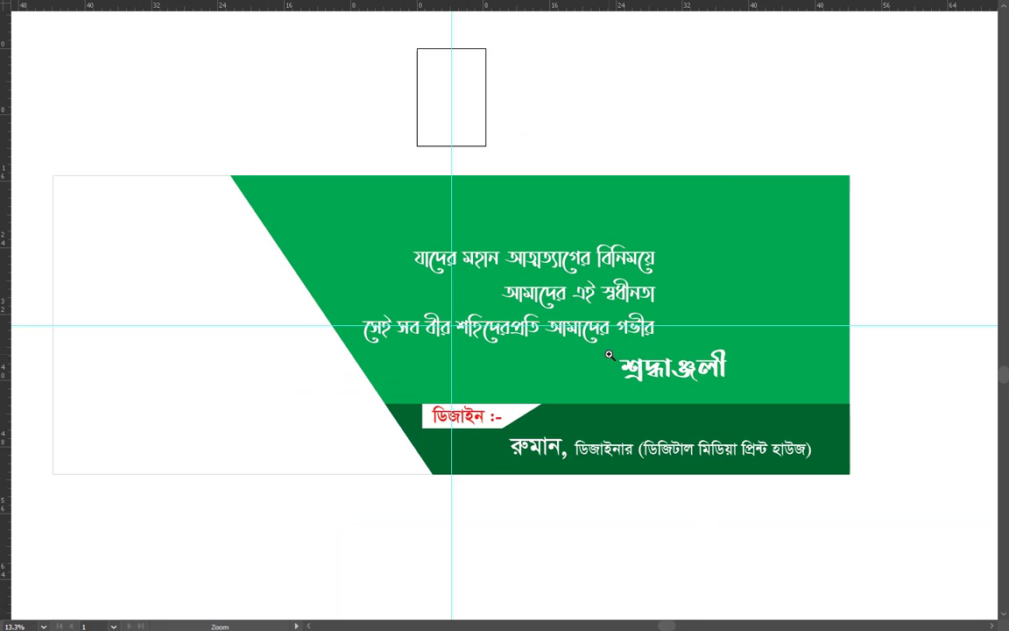
pyautogui.moveTo(628, 368); pyautogui.dragTo(631, 403)
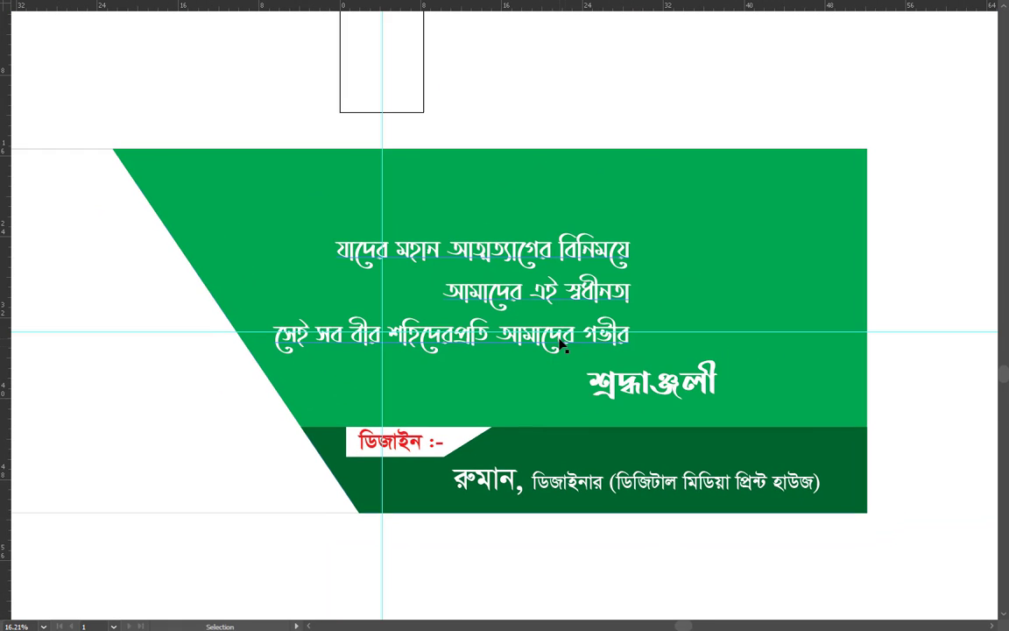
pyautogui.doubleClick(292, 340)
pyautogui.write('(')
pyautogui.press('Escape')
# - Darken the large green background shape by setting its black value to 20%
pyautogui.click(704, 329)
pyautogui.press('Tab')
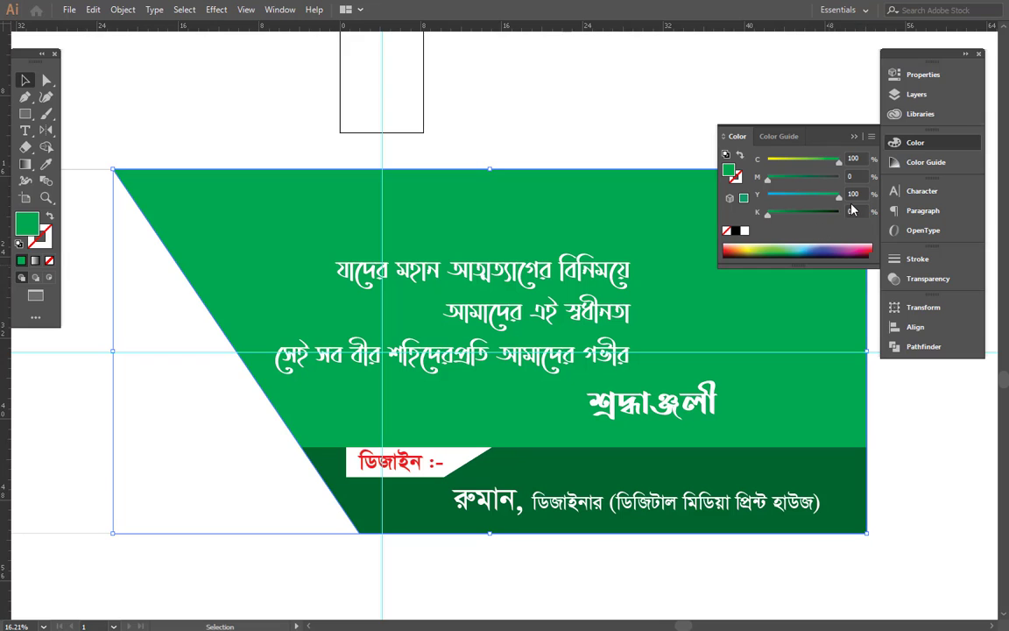
pyautogui.write('20')
pyautogui.press('Return')
pyautogui.press('Tab')
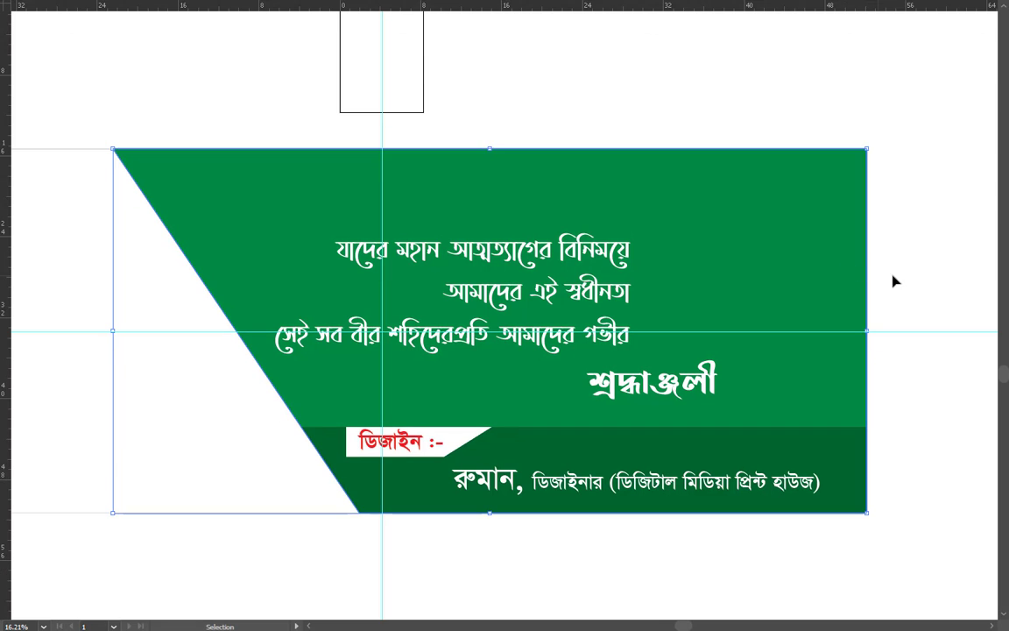
pyautogui.click(908, 263)
# - Scale down the three-line tribute text block evenly on the green background
pyautogui.moveTo(906, 254); pyautogui.dragTo(851, 278)
pyautogui.moveTo(850, 278); pyautogui.dragTo(706, 267)
pyautogui.scroll(2, 568, 297)
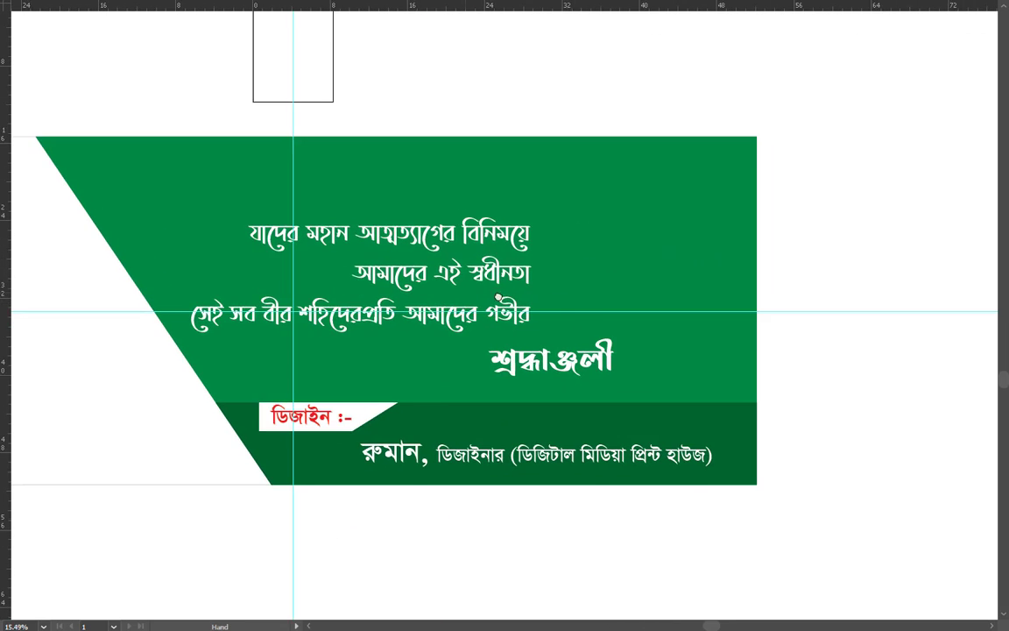
pyautogui.press('v')
pyautogui.click(520, 298)
pyautogui.press('f')
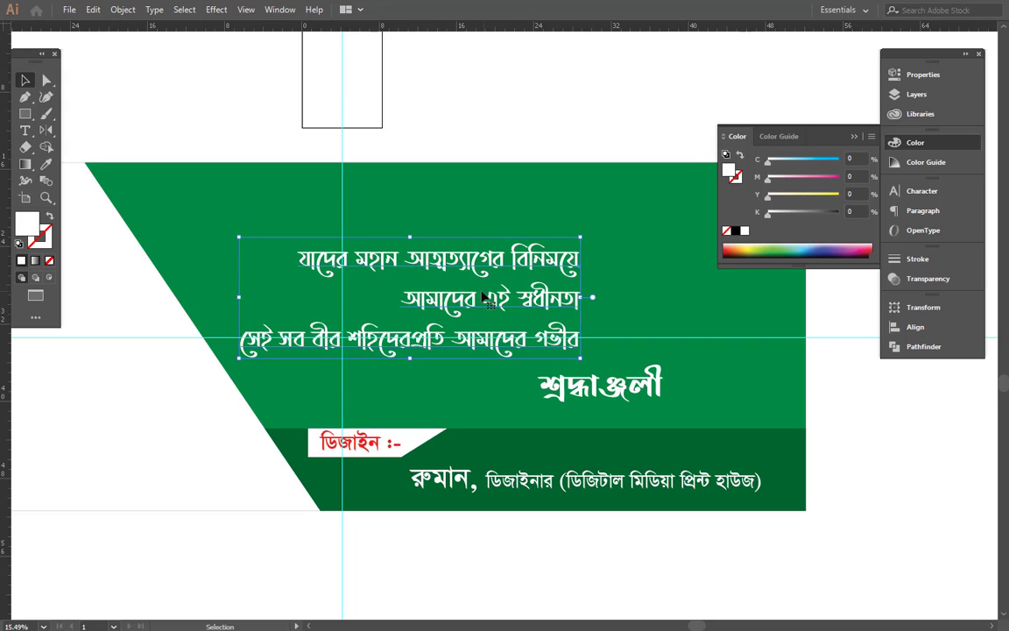
pyautogui.moveTo(242, 297); pyautogui.dragTo(309, 297)
# - Set the font size of the middle tribute line "আমাদের এই স্বধীনতা" to 490 pt
pyautogui.tripleClick(508, 298)
pyautogui.hotkey('ctrl', 't')
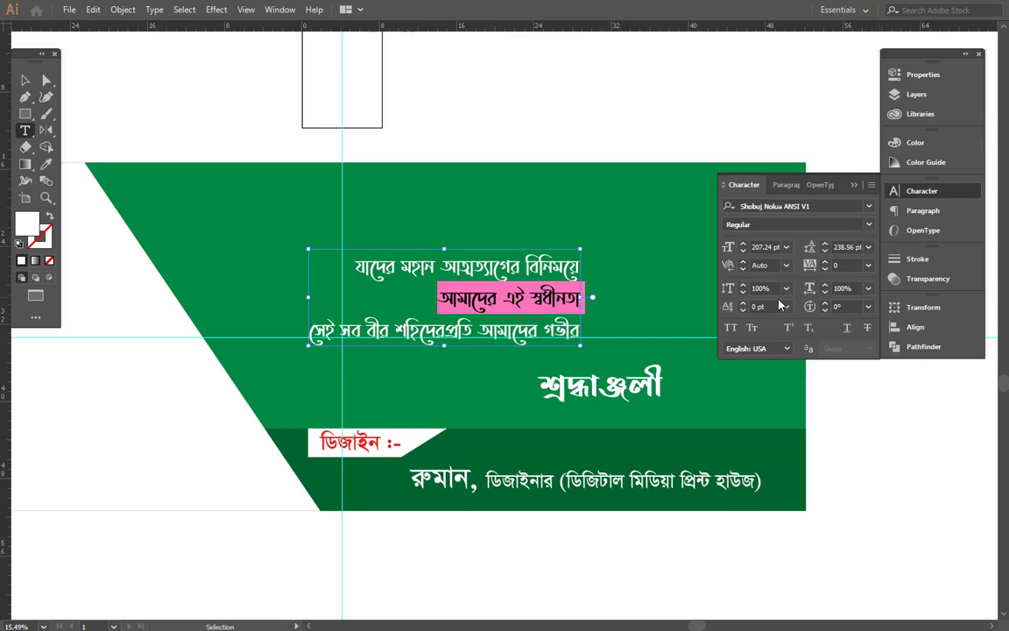
pyautogui.write('460')
pyautogui.press('Return')
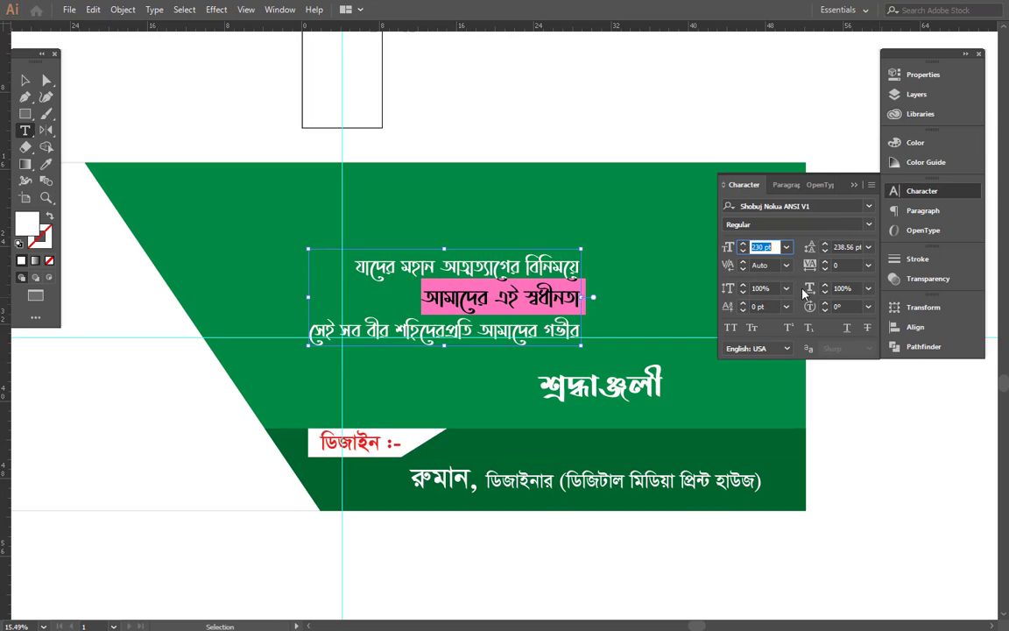
pyautogui.write('500')
pyautogui.press('Return')
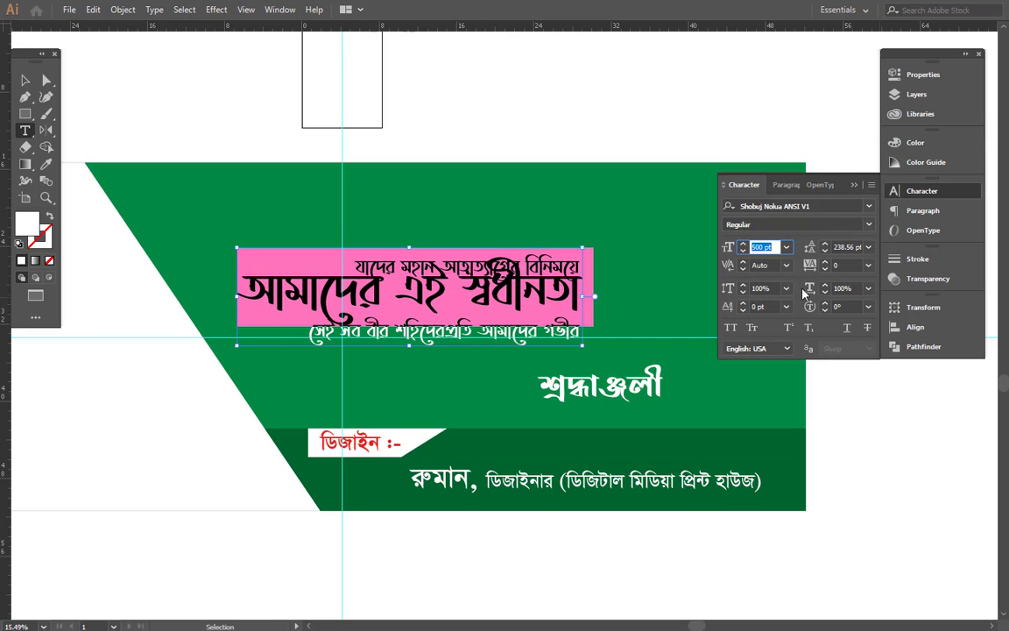
pyautogui.write('490')
pyautogui.press('Return')
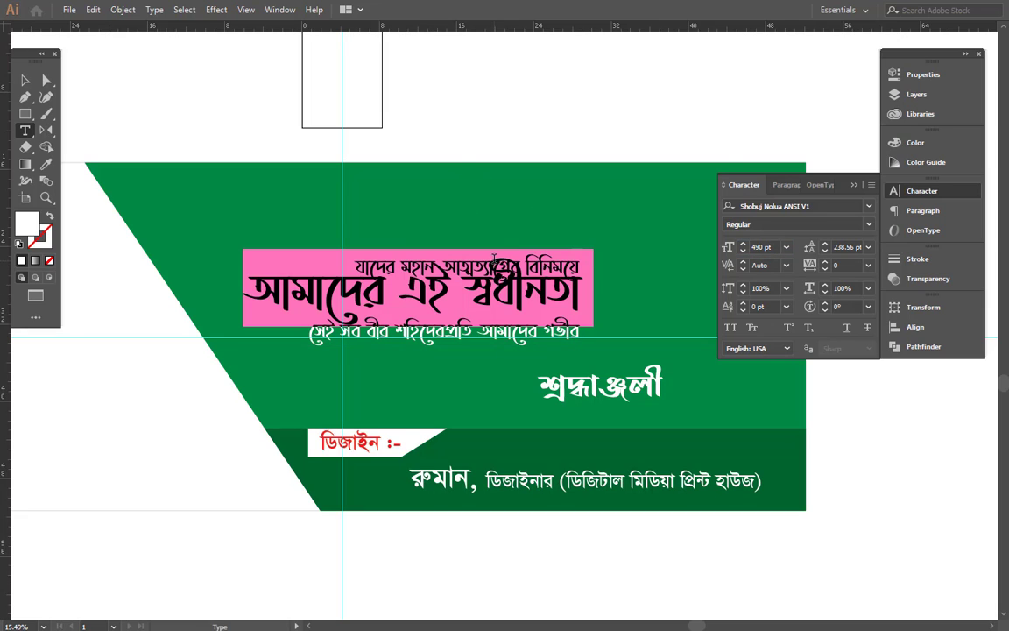
pyautogui.press('Escape')
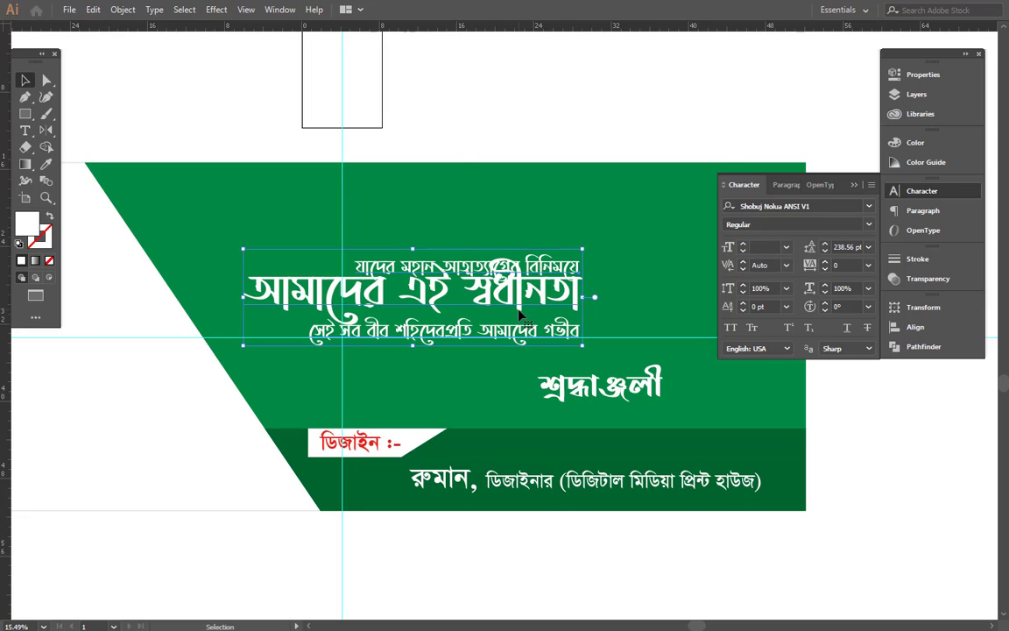
# - Increase the leading of the whole tribute text block to 354.56 pt
pyautogui.hotkey('alt', 'Down')
pyautogui.hotkey('alt', 'Down')
pyautogui.hotkey('alt', 'Down')
pyautogui.hotkey('alt', 'Down')
pyautogui.hotkey('alt', 'Down')
pyautogui.hotkey('alt', 'Down')
pyautogui.hotkey('alt', 'Down')
pyautogui.hotkey('alt', 'Down')
pyautogui.hotkey('alt', 'Down')
pyautogui.hotkey('alt', 'Down')
pyautogui.hotkey('alt', 'Down')
pyautogui.hotkey('alt', 'Down')
pyautogui.hotkey('alt', 'Down')
pyautogui.hotkey('alt', 'Down')
pyautogui.hotkey('alt', 'Down')
pyautogui.hotkey('alt', 'Down')
pyautogui.hotkey('alt', 'Down')
pyautogui.hotkey('alt', 'Down')
pyautogui.hotkey('alt', 'Down')
pyautogui.hotkey('alt', 'Down')
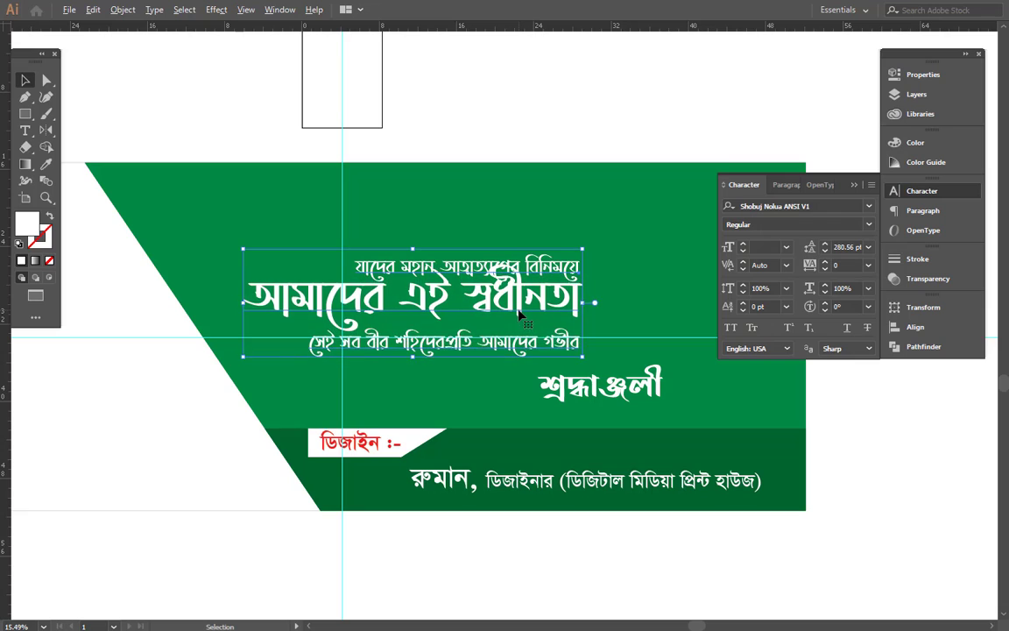
pyautogui.hotkey('alt', 'Down')
pyautogui.hotkey('alt', 'Down')
pyautogui.hotkey('alt', 'Down')
pyautogui.hotkey('alt', 'Down')
pyautogui.hotkey('alt', 'Down')
pyautogui.hotkey('alt', 'Down')
pyautogui.hotkey('alt', 'Down')
pyautogui.hotkey('alt', 'Down')
pyautogui.hotkey('alt', 'Down')
pyautogui.hotkey('alt', 'Down')
pyautogui.hotkey('alt', 'Down')
pyautogui.hotkey('alt', 'Down')
pyautogui.hotkey('alt', 'Down')
pyautogui.hotkey('alt', 'Down')
pyautogui.hotkey('alt', 'Down')
pyautogui.hotkey('alt', 'Down')
pyautogui.hotkey('alt', 'Down')
pyautogui.hotkey('alt', 'Down')
pyautogui.hotkey('alt', 'Down')
pyautogui.hotkey('alt', 'Down')
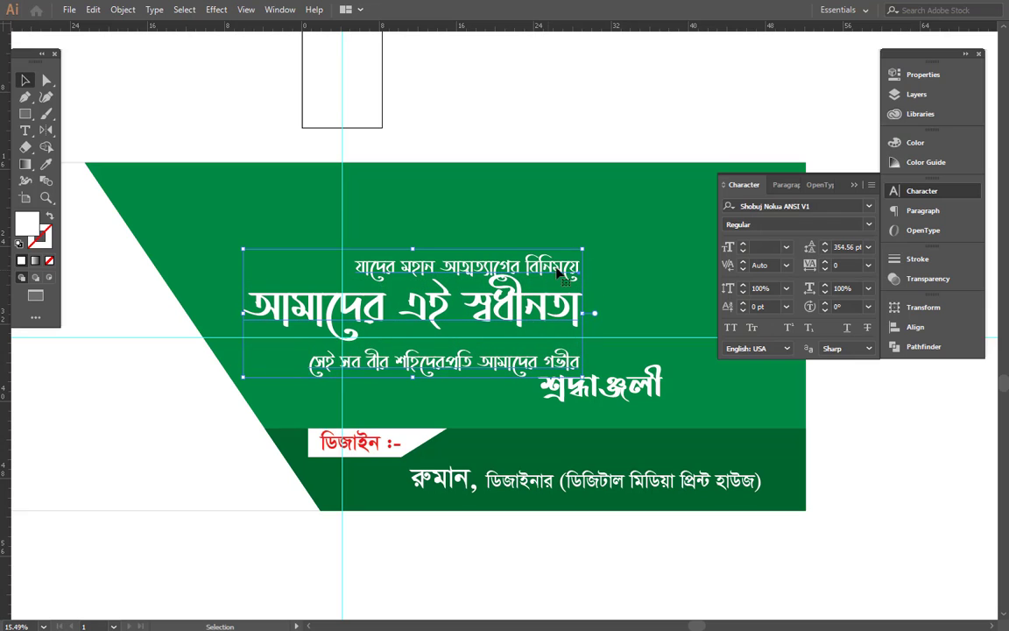
# - Raise the first tribute line "যাদের মহান আত্মত্যাগের বিনিময়ে" with a baseline shift of 120 pt
pyautogui.doubleClick(558, 271)
pyautogui.tripleClick(558, 272)
pyautogui.tripleClick(558, 253)
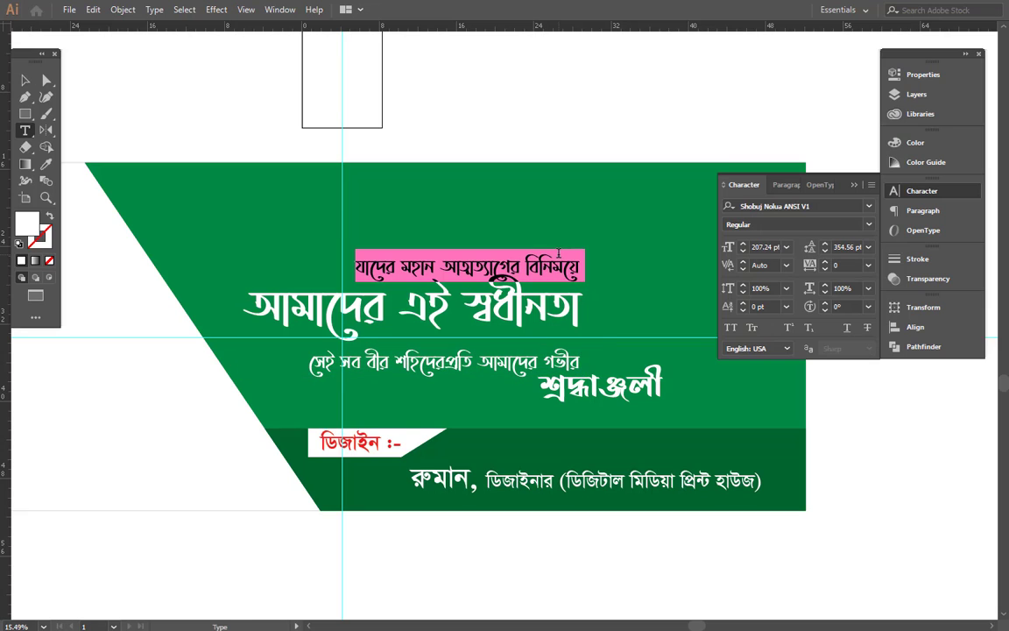
pyautogui.moveTo(770, 308); pyautogui.dragTo(706, 311)
pyautogui.hotkey('shift', 'Up')
pyautogui.hotkey('shift', 'Up')
pyautogui.hotkey('shift', 'Up')
pyautogui.hotkey('shift', 'Up')
pyautogui.hotkey('shift', 'Up')
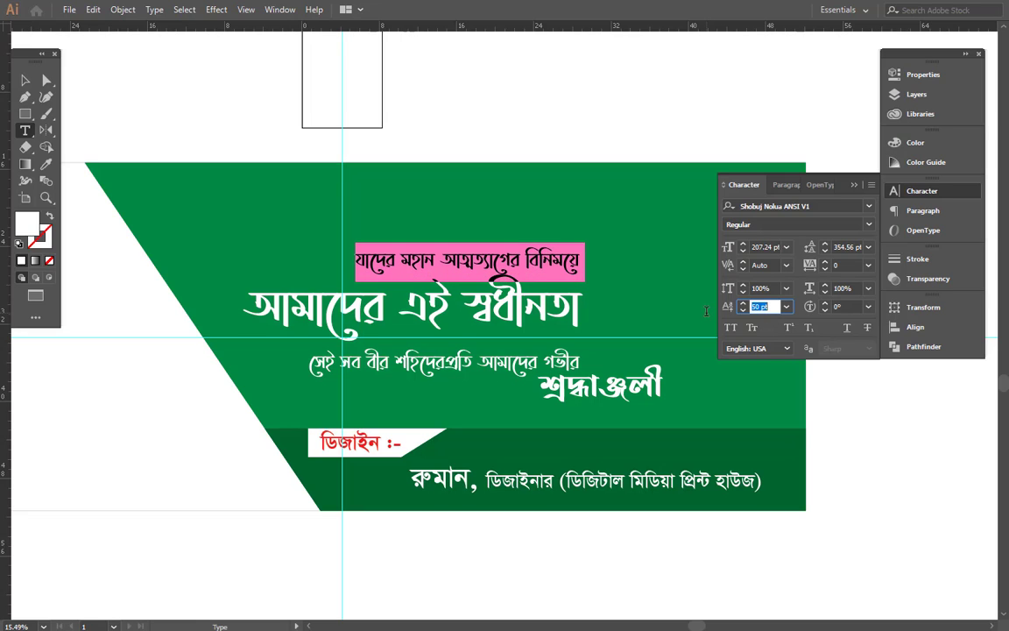
pyautogui.hotkey('shift', 'Up')
pyautogui.hotkey('shift', 'Up')
pyautogui.hotkey('shift', 'Up')
pyautogui.hotkey('shift', 'Up')
pyautogui.hotkey('shift', 'Up')
pyautogui.hotkey('shift', 'Up')
pyautogui.hotkey('shift', 'Up')
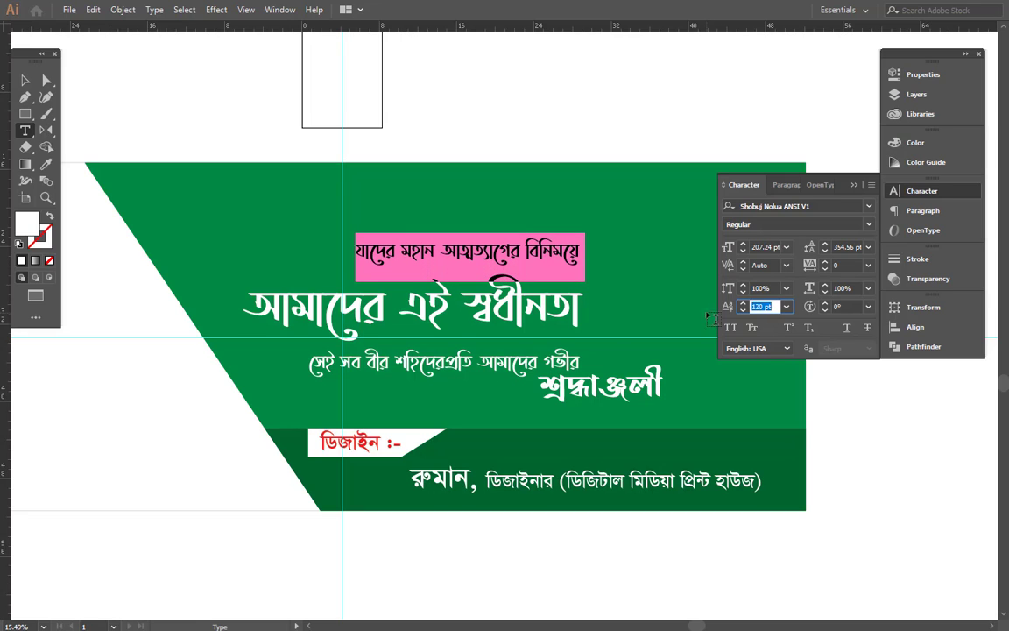
pyautogui.click(498, 361)
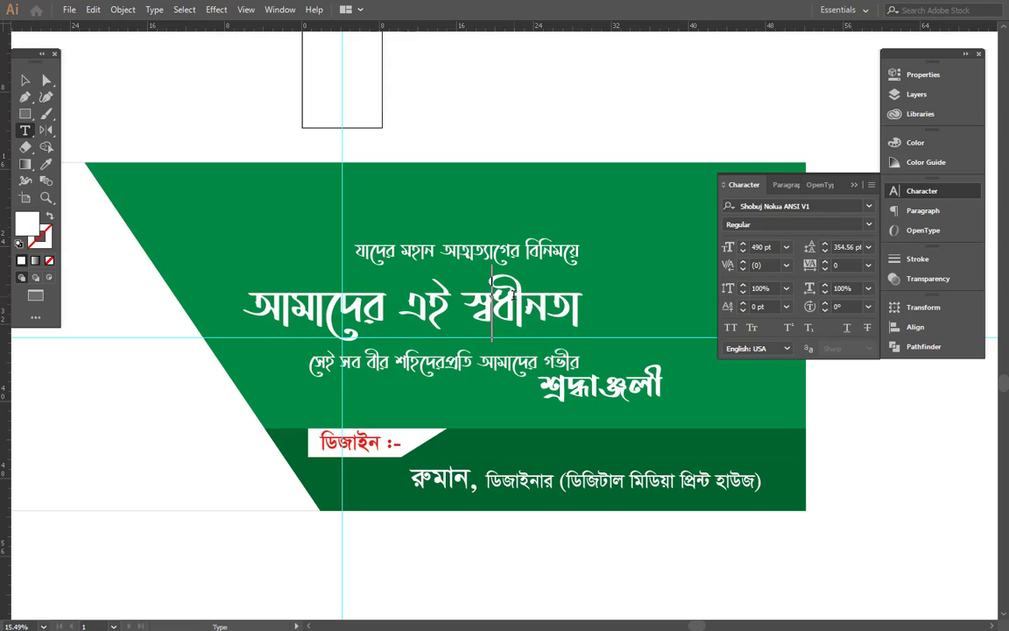
pyautogui.press('Escape')
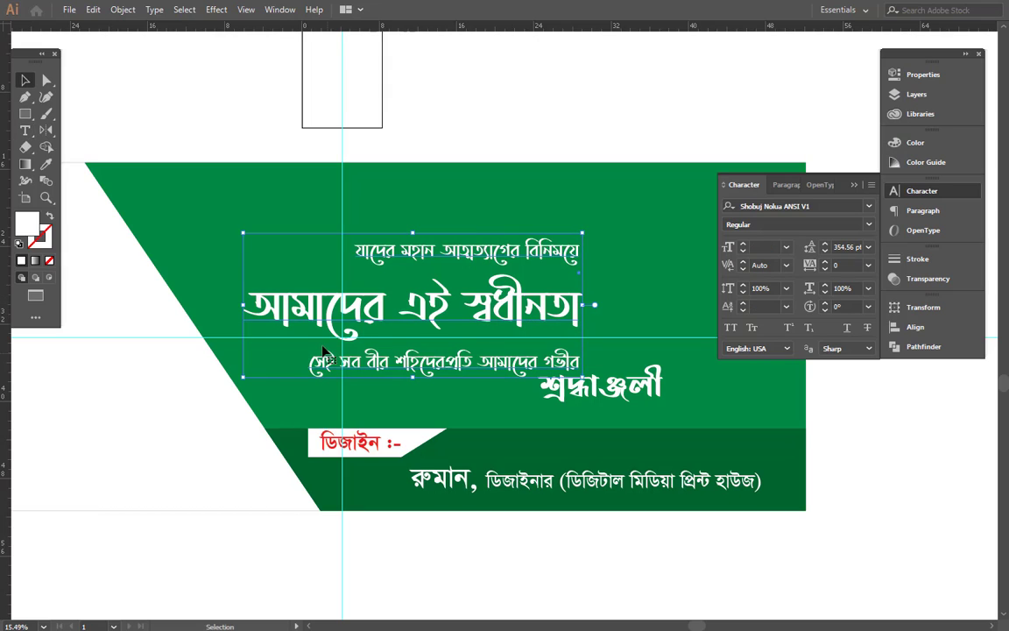
# - Set the font size of the first tribute line "যাদের মহান আত্মত্যাগের বিনিময়ে" to 245 pt
pyautogui.tripleClick(511, 252)
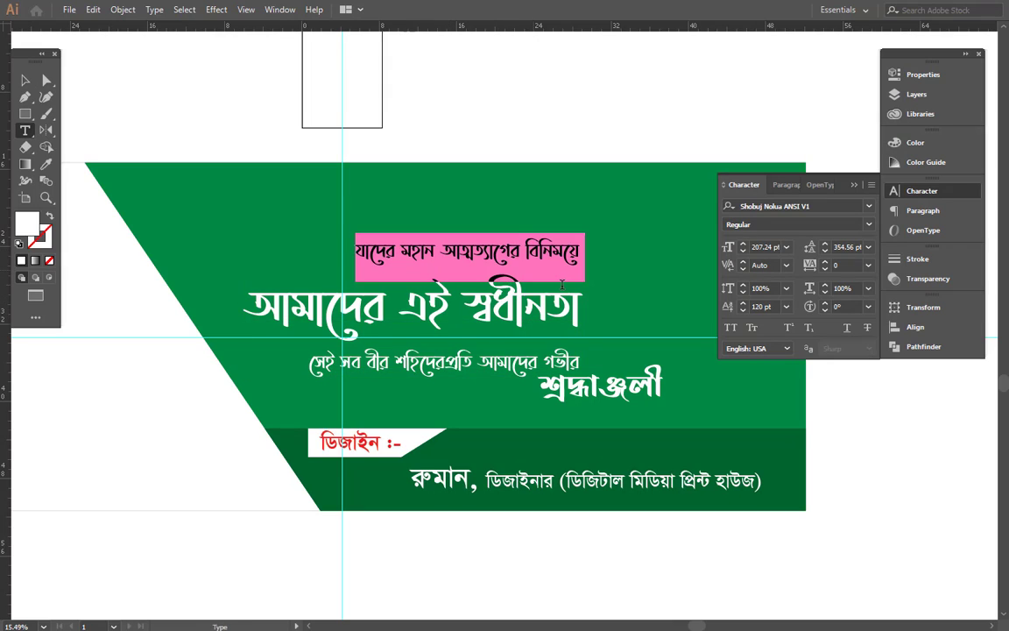
pyautogui.hotkey('shift', 'Up')
pyautogui.hotkey('shift', 'Up')
pyautogui.hotkey('shift', 'Up')
pyautogui.hotkey('shift', 'Up')
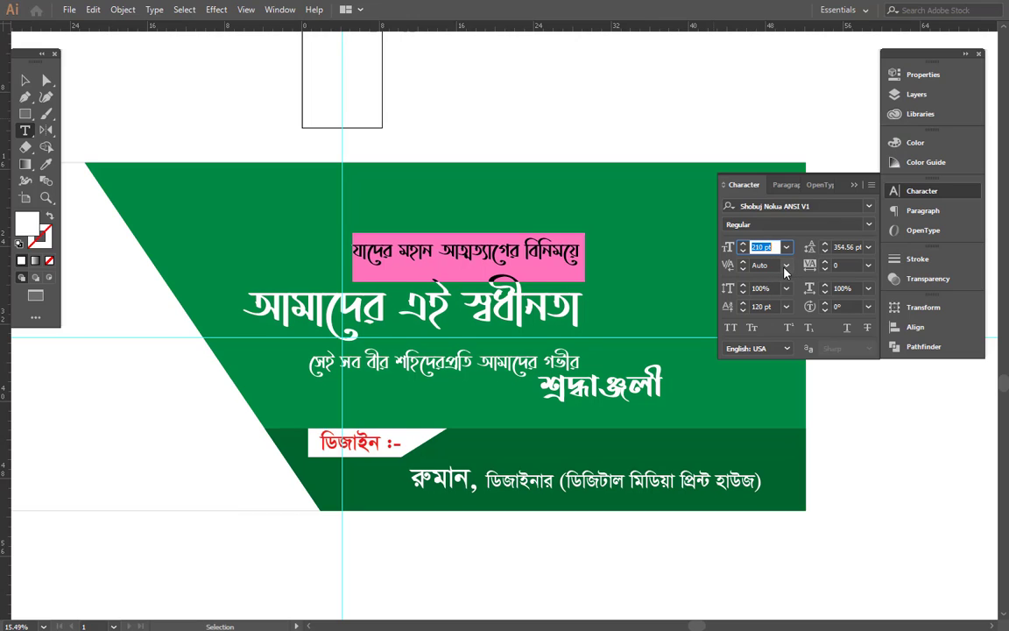
pyautogui.press('Up')
pyautogui.press('Up')
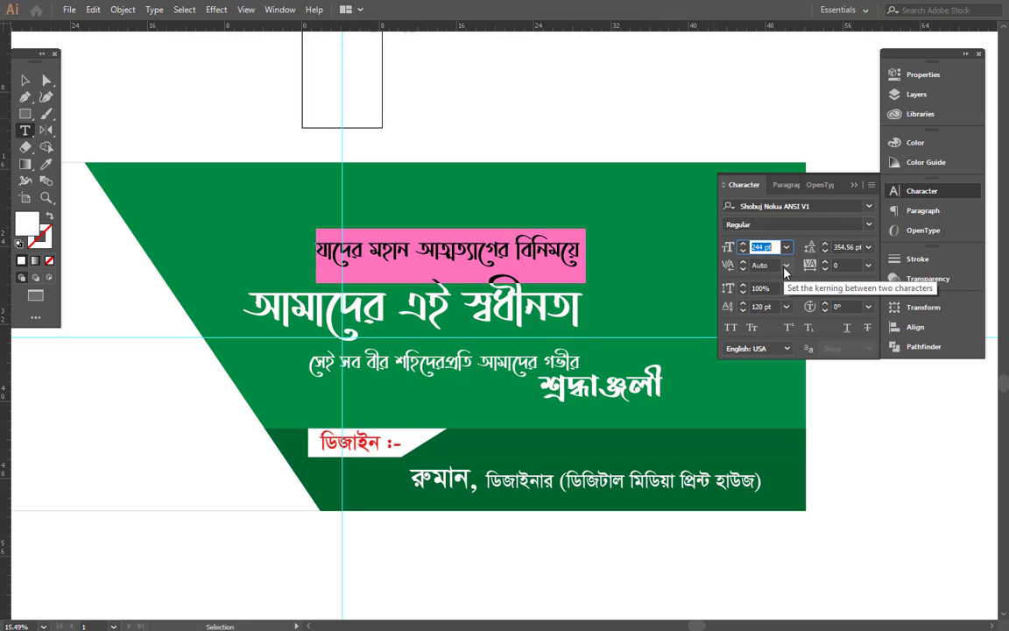
pyautogui.press('Escape')
# - Scale down the three-line tribute text block evenly and shift it toward the slanted edge of the green background
pyautogui.press('Tab')
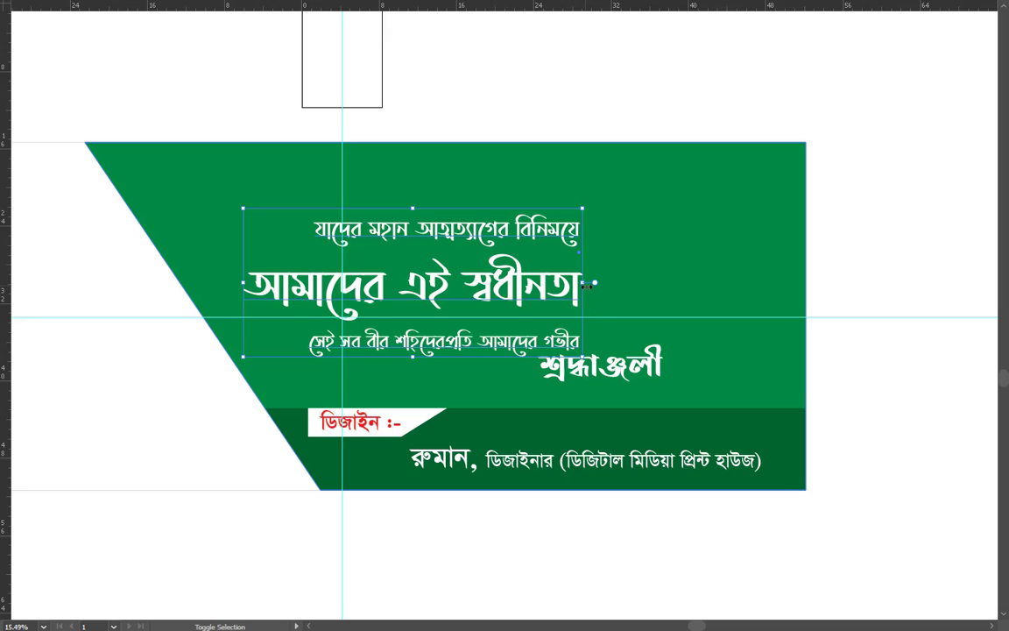
pyautogui.moveTo(585, 284); pyautogui.dragTo(448, 289)
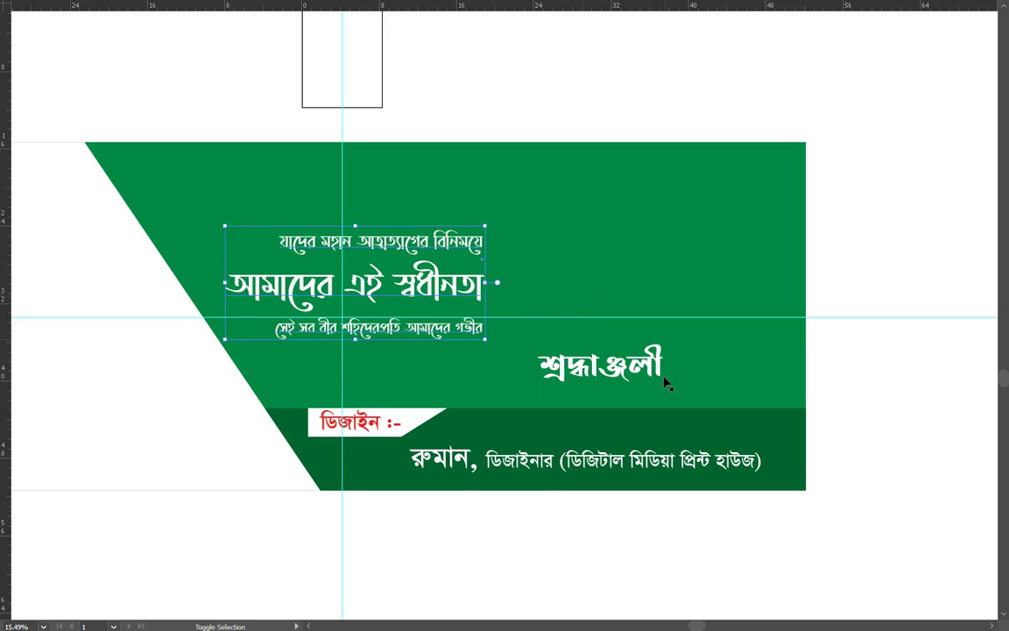
pyautogui.scroll(1, 529, 287)
pyautogui.press('Tab')
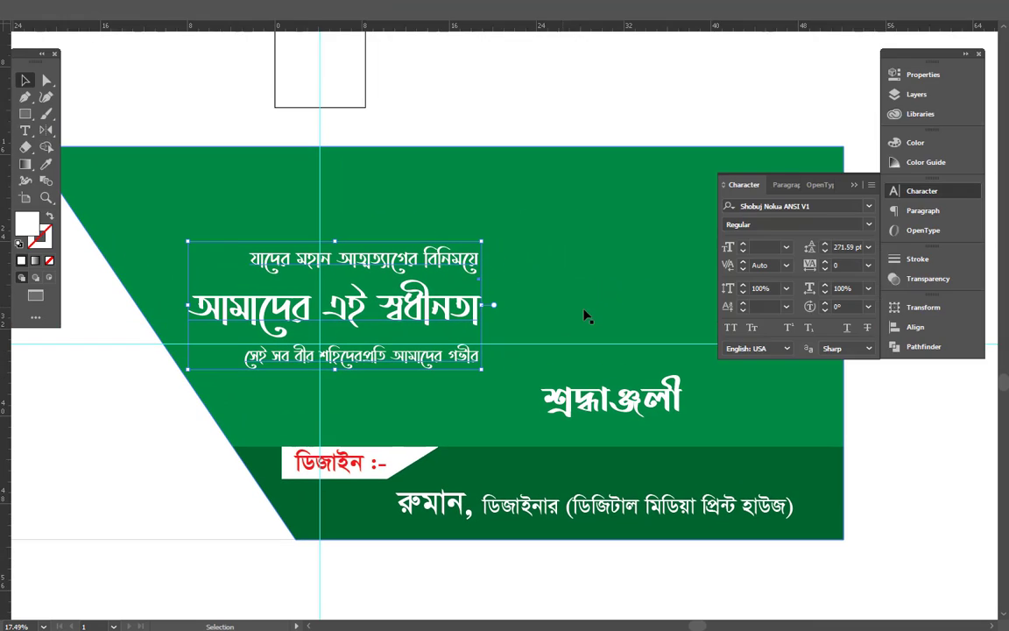
pyautogui.press('Tab')
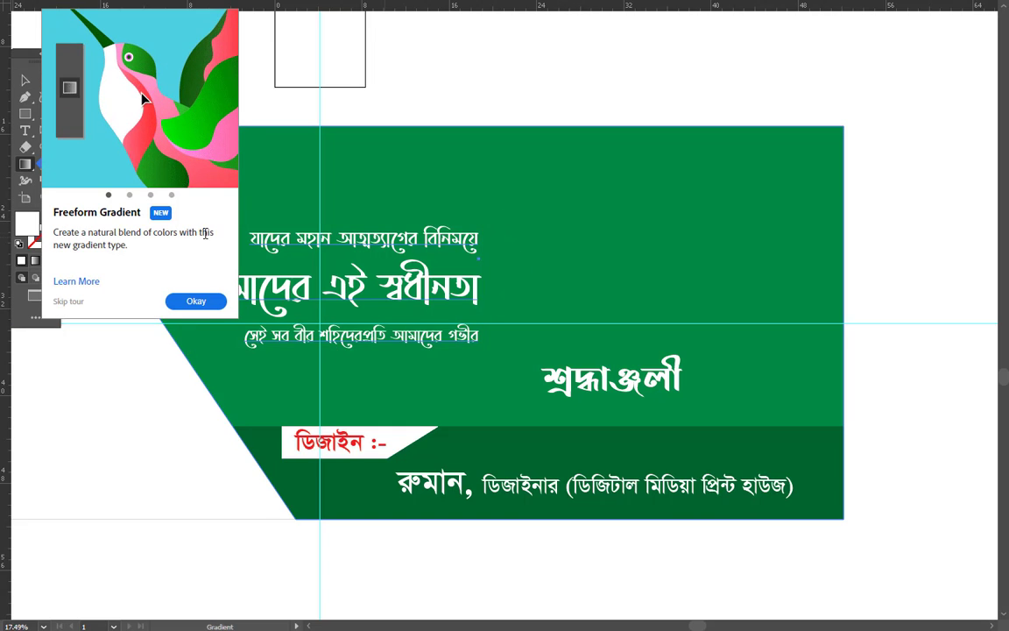
# - Draw a thin white vertical bar just right of the tribute text, about as tall as its three lines
pyautogui.click(25, 164)
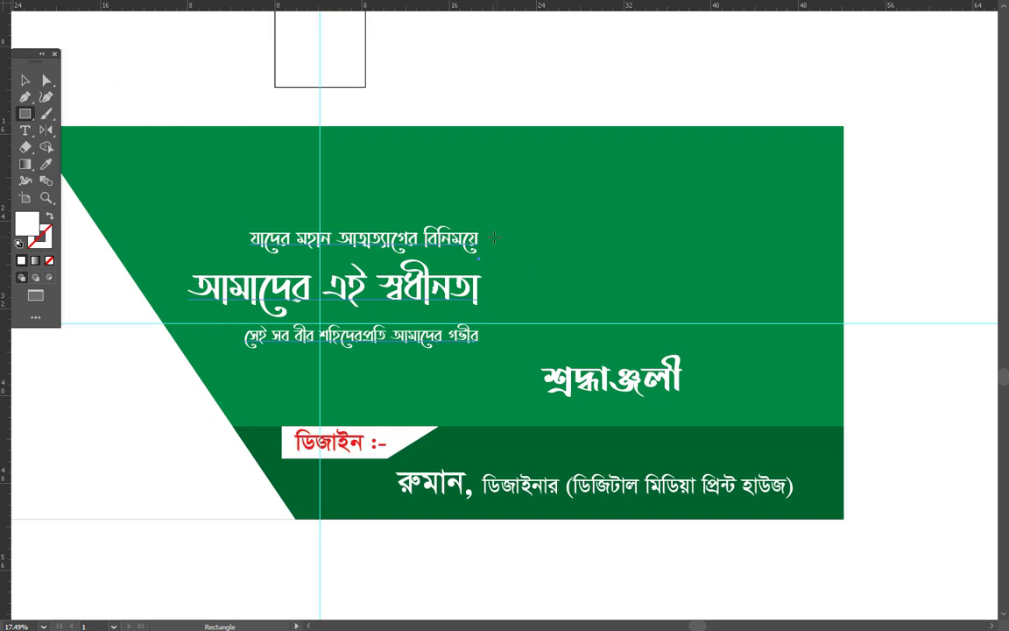
pyautogui.moveTo(492, 229); pyautogui.dragTo(496, 344)
pyautogui.press('Tab')
pyautogui.press('i')
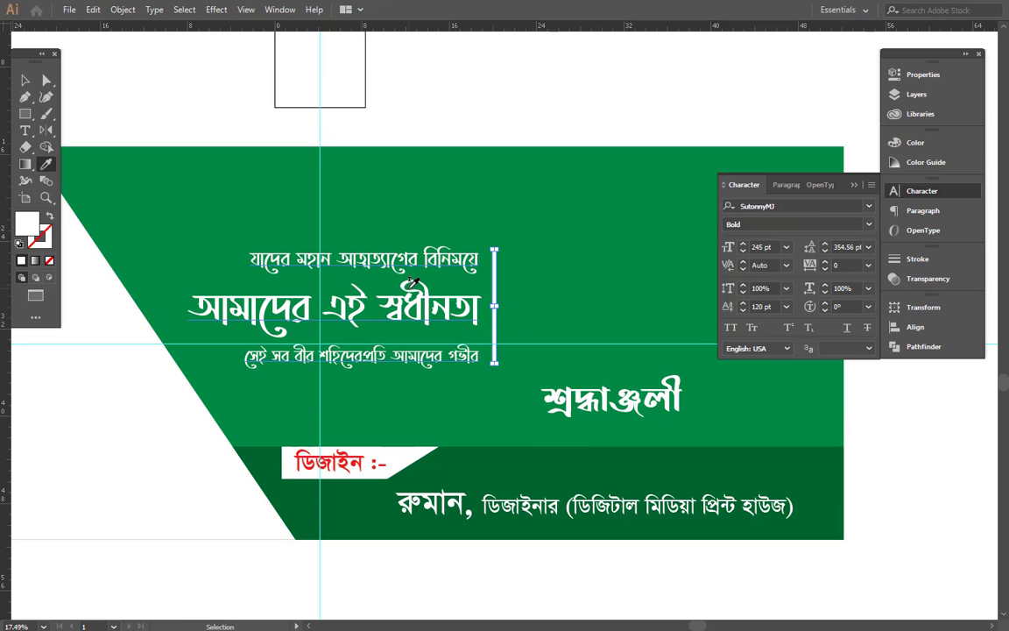
# - Align the white vertical bar and the tribute text block by their vertical centers
pyautogui.press('v')
pyautogui.keyDown('shift'); pyautogui.click(412, 320); pyautogui.keyUp('shift')
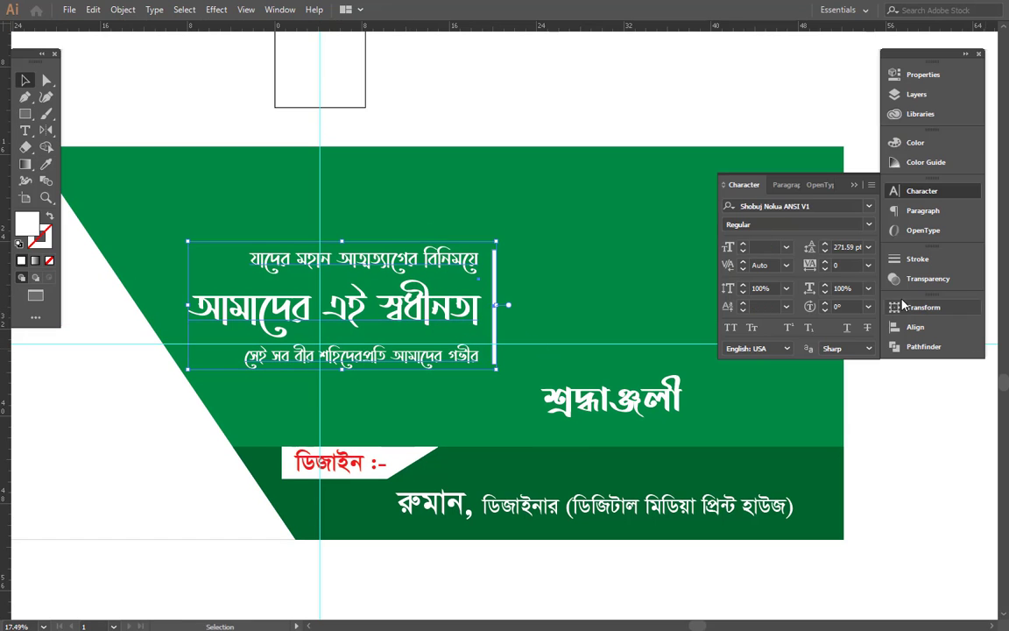
pyautogui.click(915, 327)
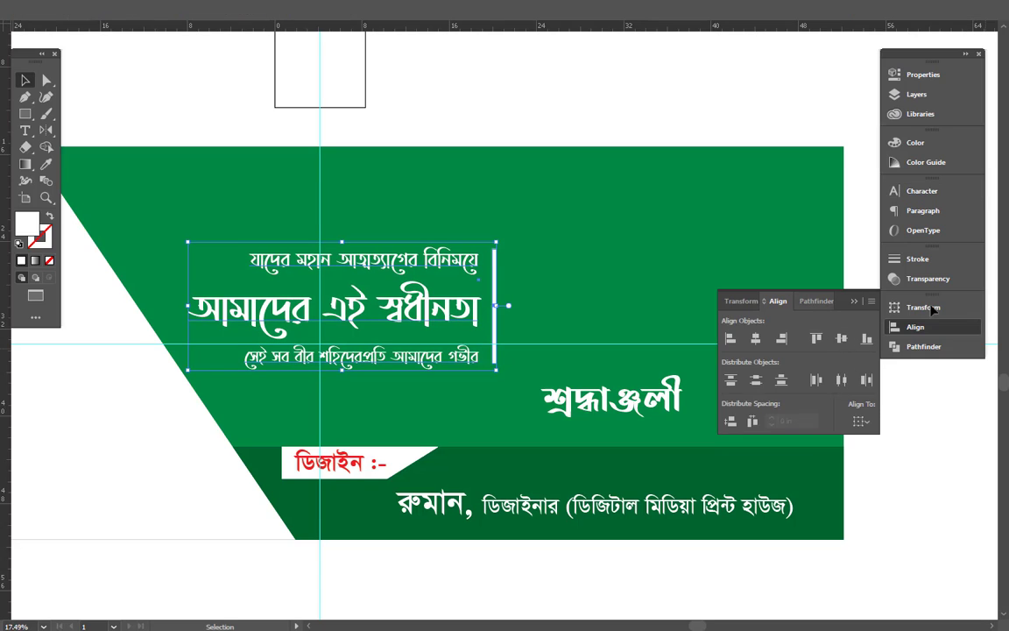
pyautogui.press('Tab')
# - Move the word "শ্রদ্ধাঞ্জলী" beside the vertical bar and enlarge it to fill the space toward the banner's right edge
pyautogui.moveTo(614, 390); pyautogui.dragTo(580, 263)
pyautogui.moveTo(655, 299); pyautogui.dragTo(772, 354)
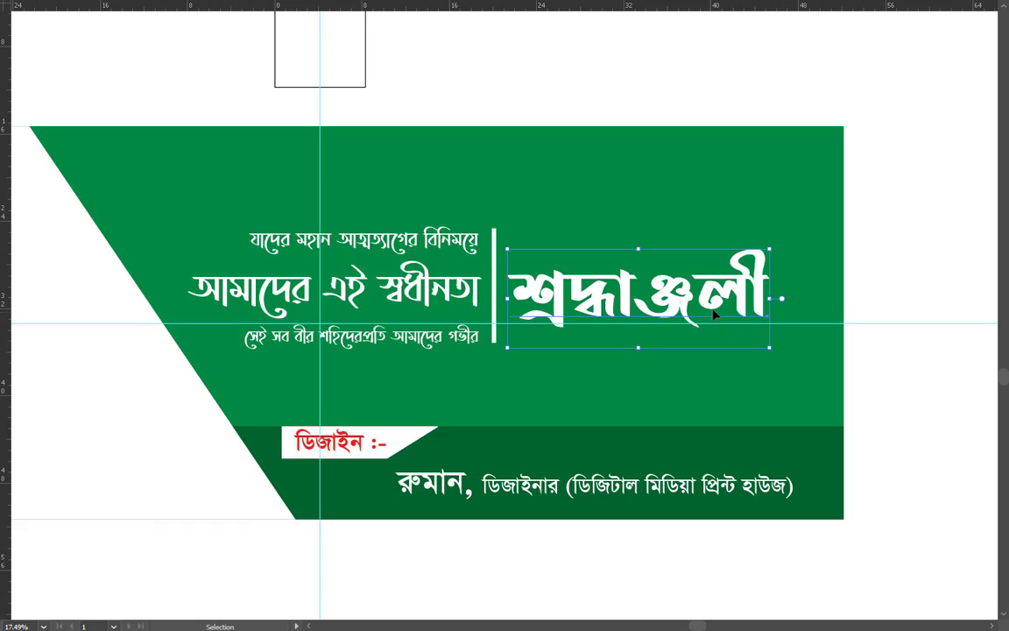
pyautogui.moveTo(709, 308); pyautogui.dragTo(716, 309)
# - Fill the word "শ্রদ্ধাঞ্জলী" with red, using 100% magenta and 100% yellow
pyautogui.press('Tab')
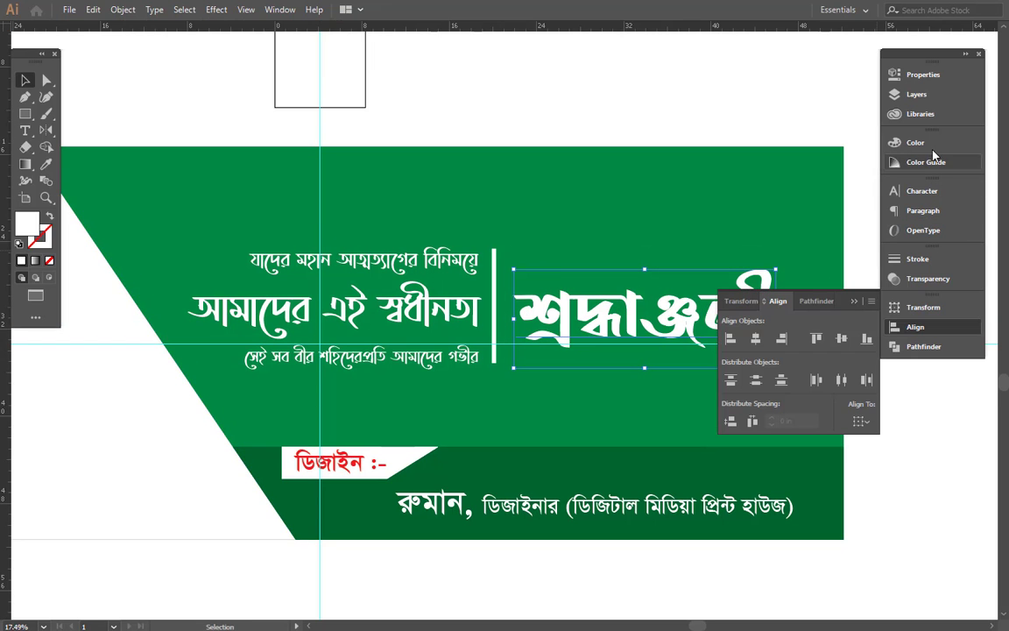
pyautogui.click(932, 143)
pyautogui.click(838, 178)
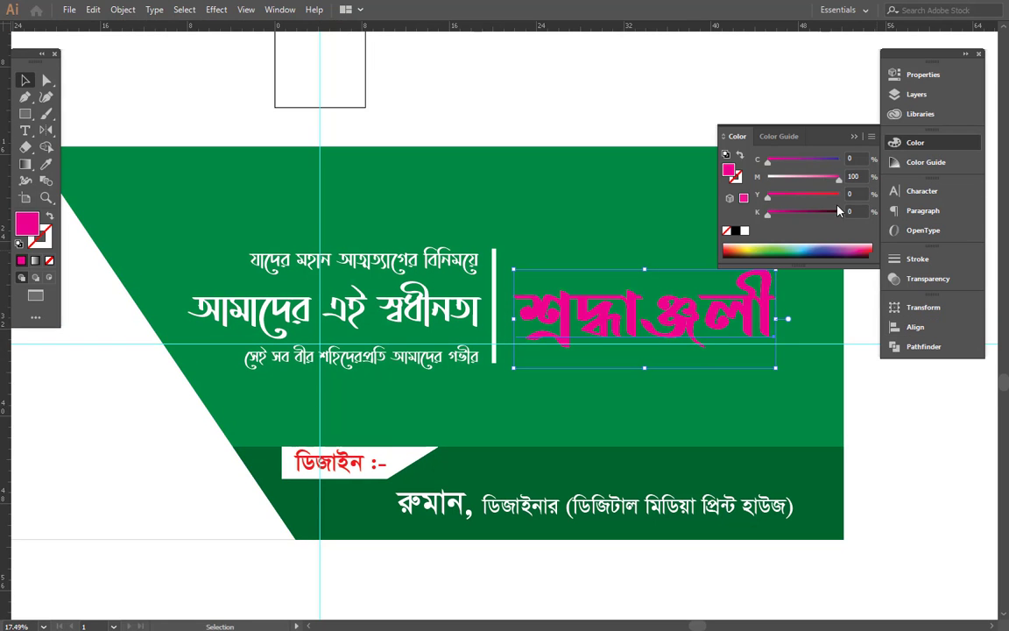
pyautogui.keyDown('ctrl'); pyautogui.click(638, 314); pyautogui.keyUp('ctrl')
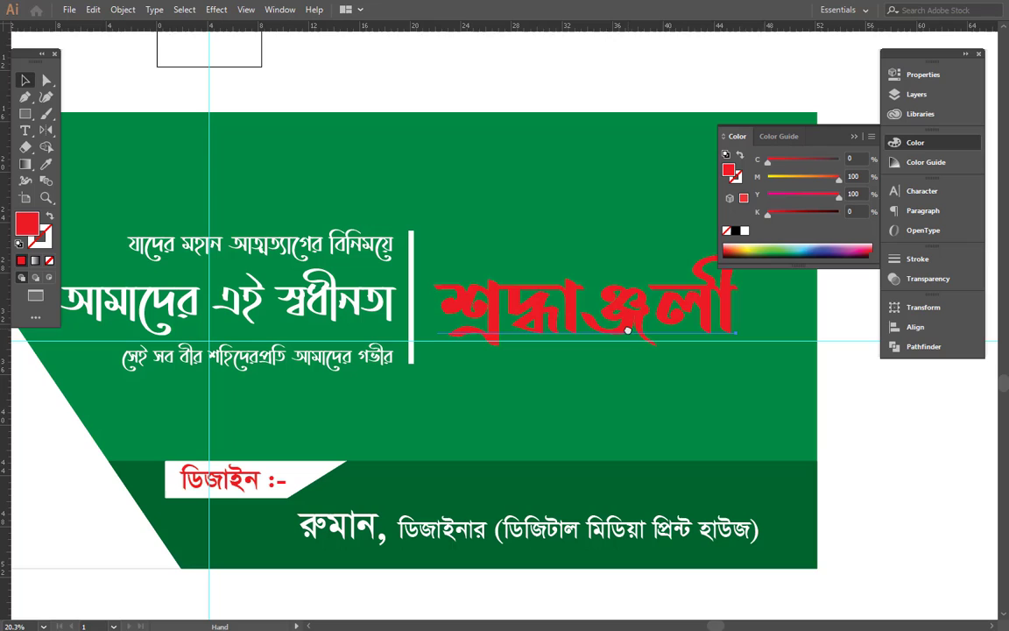
# - Give the word "শ্রদ্ধাঞ্জলী" a 30 pt white stroke
pyautogui.click(917, 260)
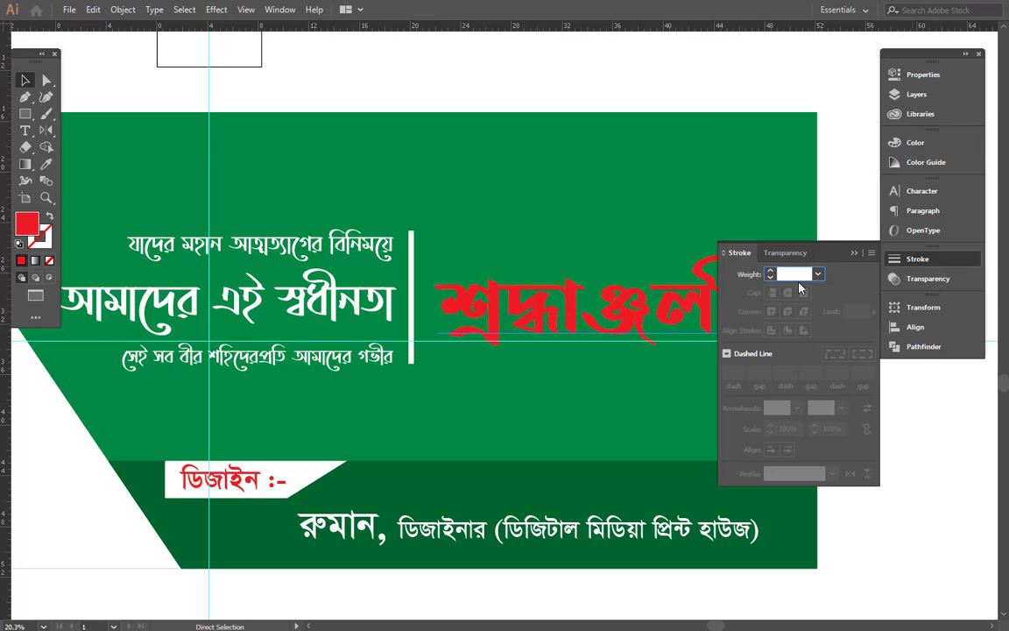
pyautogui.write('30')
pyautogui.press('Return')
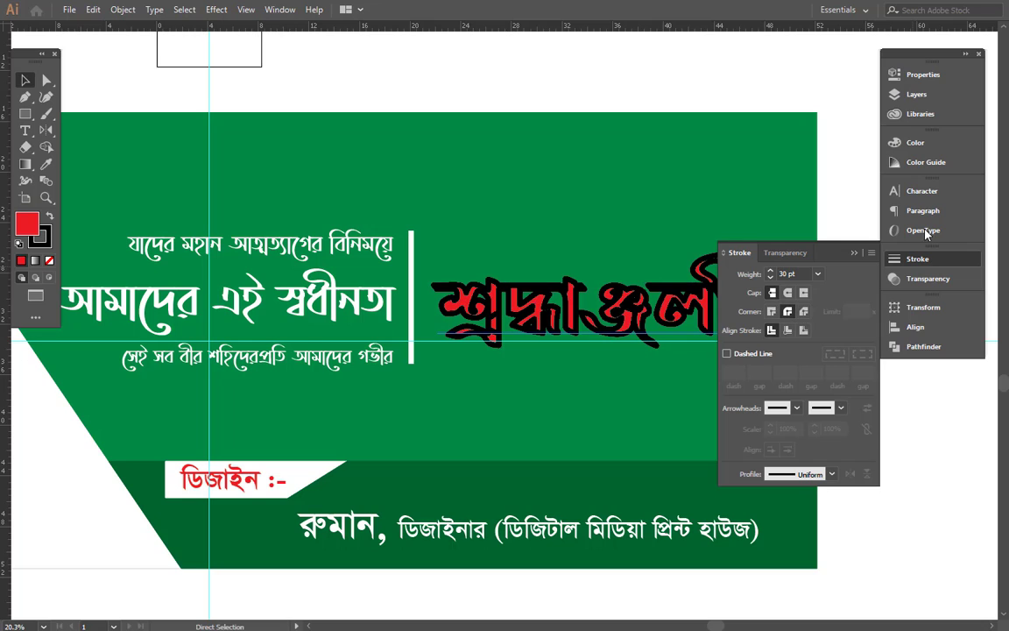
pyautogui.click(914, 142)
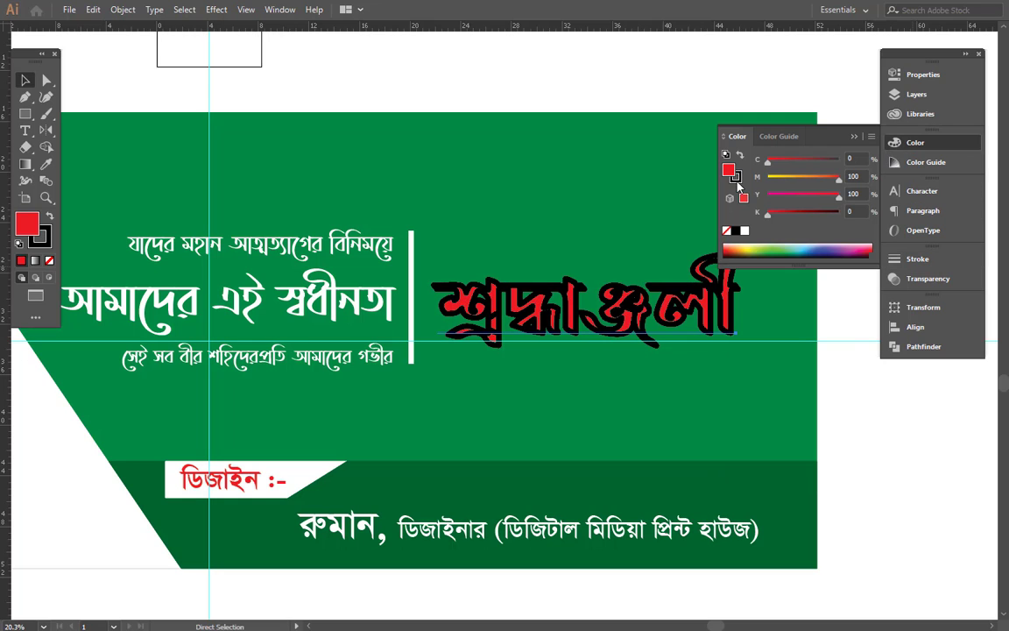
pyautogui.click(737, 179)
pyautogui.press('/')
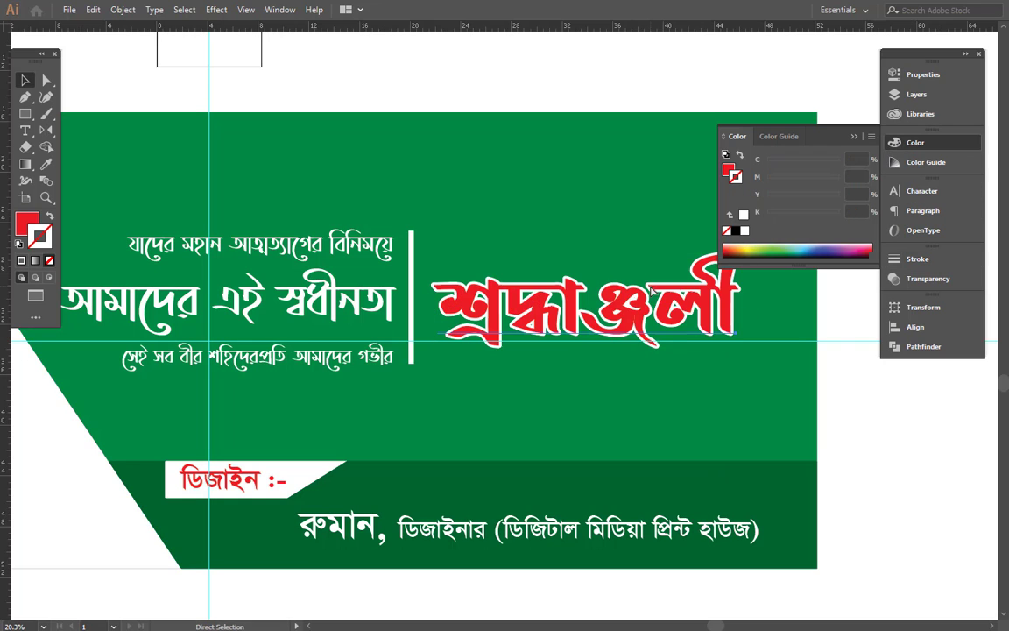
# - Color the middle tribute line "আমাদের এই স্বধীনতা" yellow with 100% yellow
pyautogui.press('f')
pyautogui.moveTo(640, 287); pyautogui.dragTo(441, 306)
pyautogui.moveTo(440, 306); pyautogui.dragTo(629, 316)
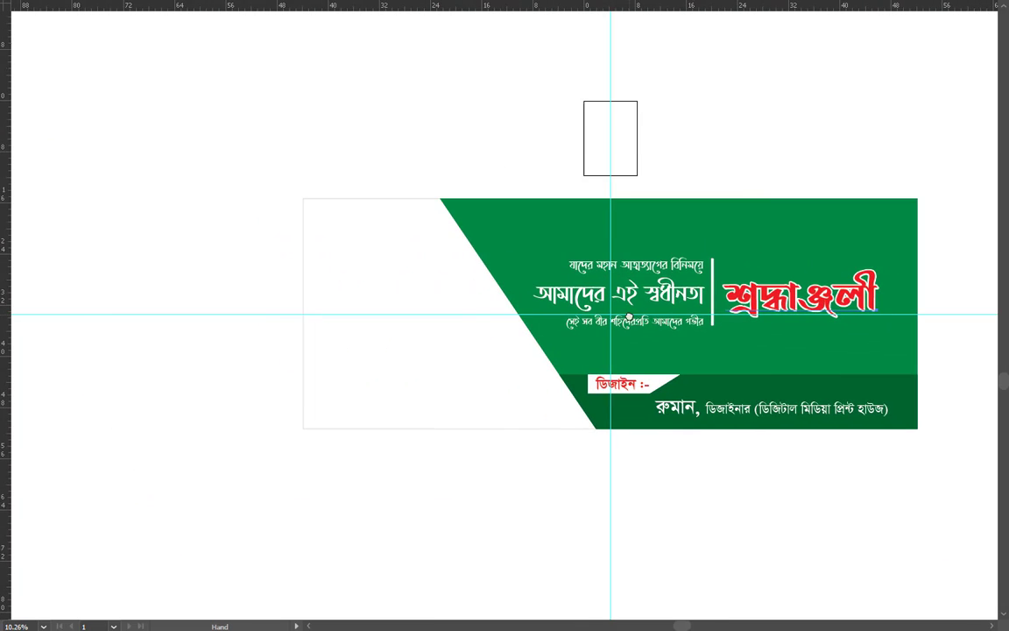
pyautogui.scroll(3, 661, 294)
pyautogui.press('Tab')
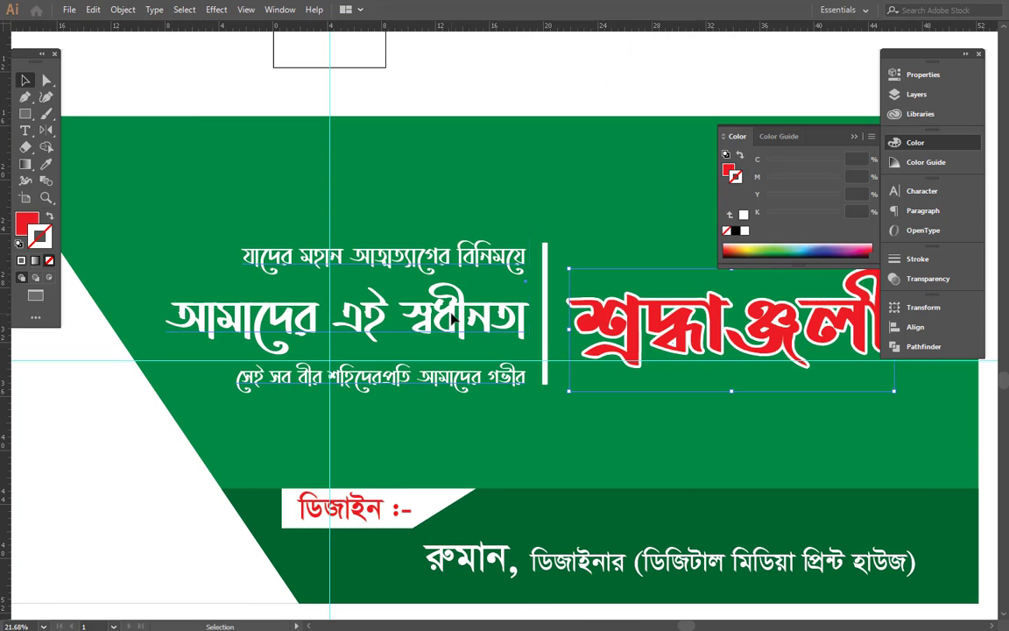
pyautogui.tripleClick(453, 321)
pyautogui.moveTo(823, 201); pyautogui.dragTo(841, 201)
pyautogui.press('Escape')
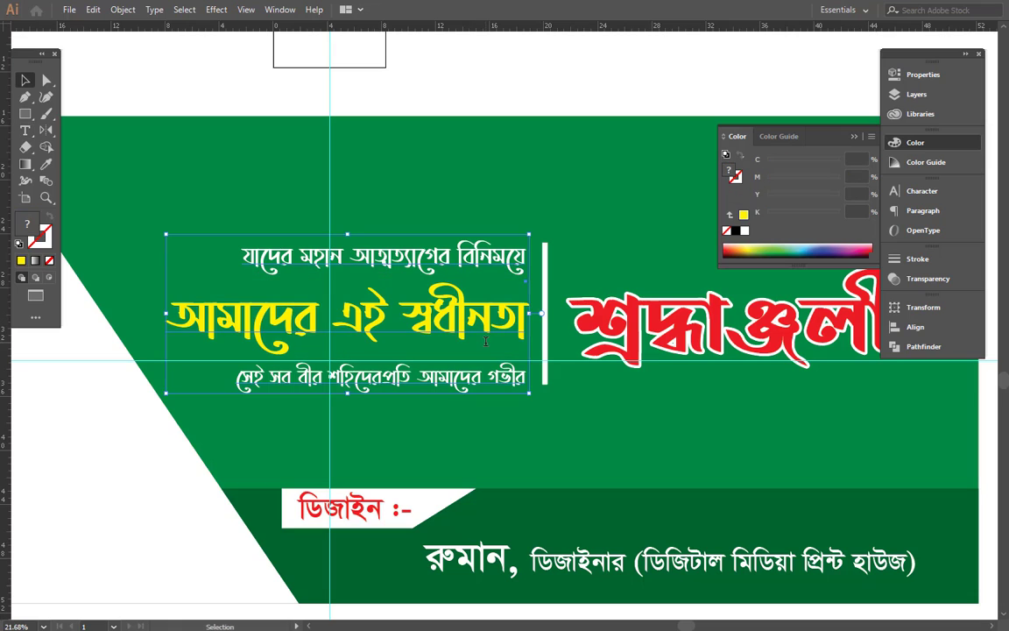
# - Apply a drop shadow to the tribute text block and the white "ডিজাইন :-" label shape, and expand their appearance
pyautogui.press('a')
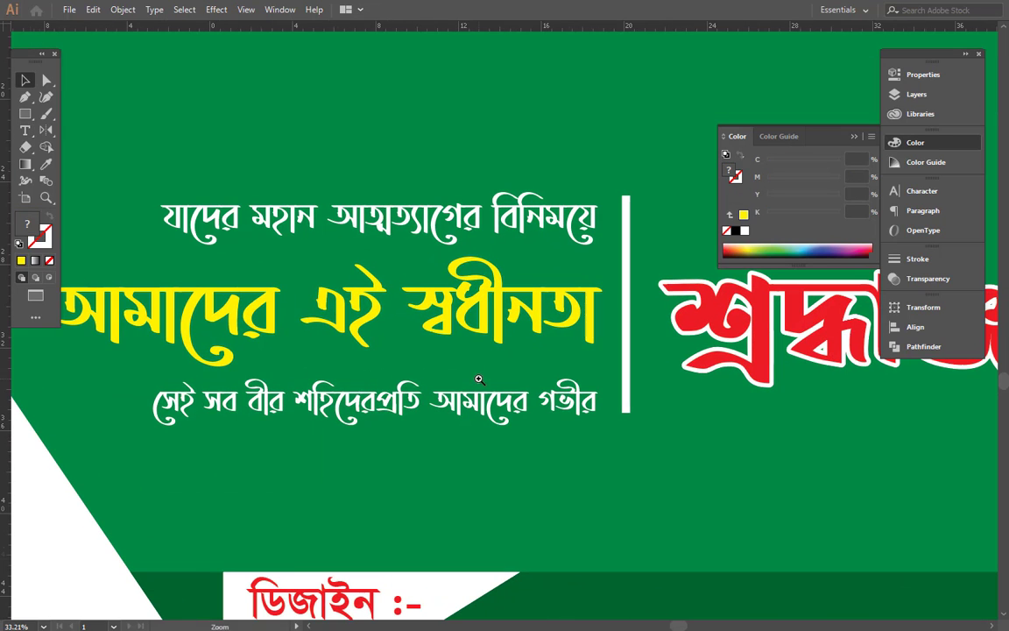
pyautogui.scroll(2, 392, 330)
pyautogui.press('v')
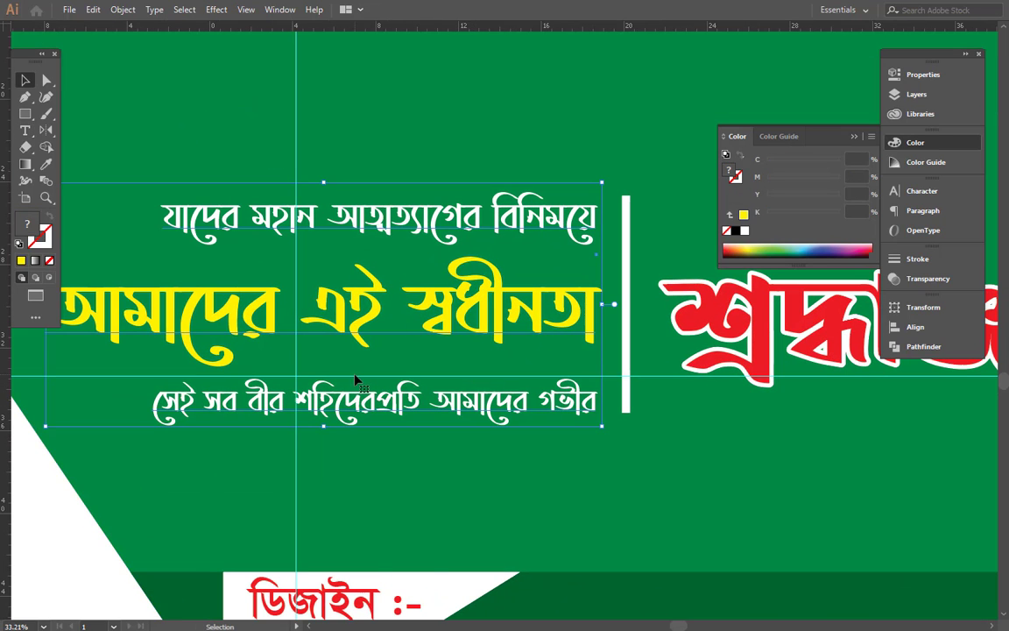
pyautogui.keyDown('shift'); pyautogui.click(462, 590); pyautogui.keyUp('shift')
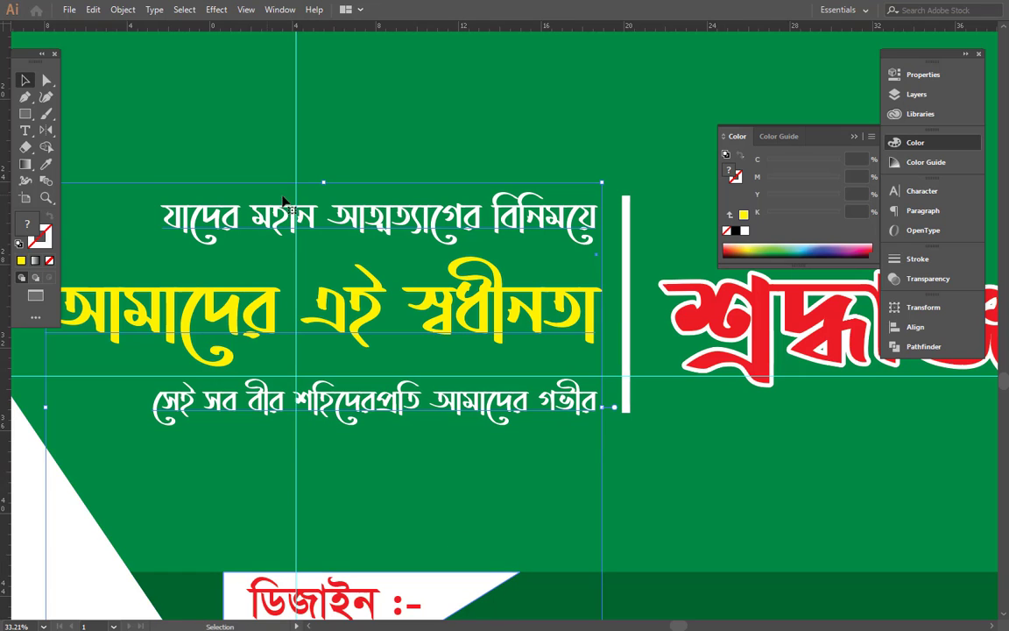
pyautogui.click(216, 10)
pyautogui.moveTo(263, 165)
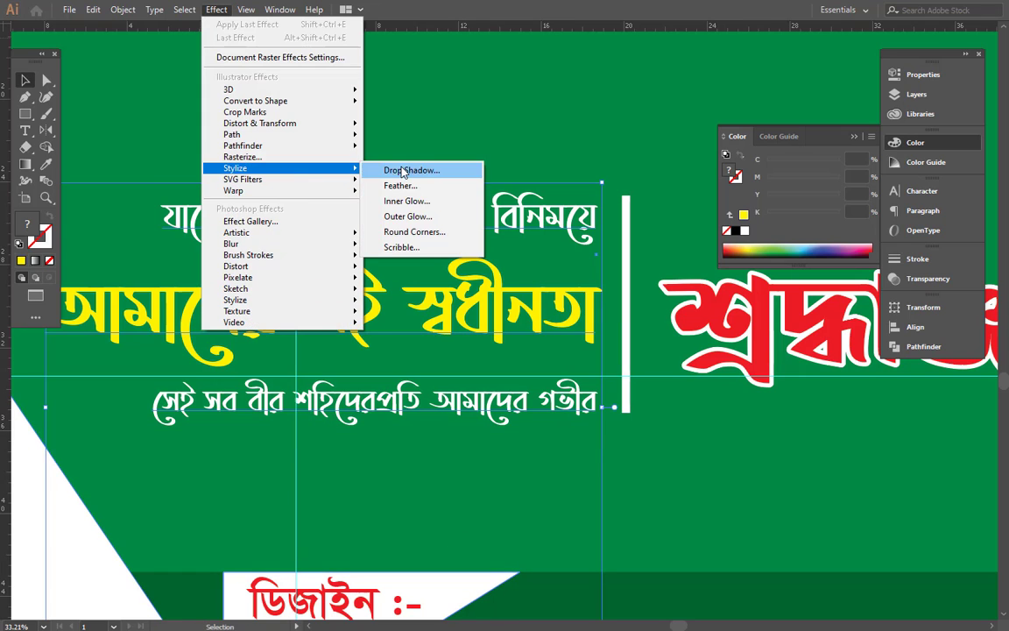
pyautogui.click(408, 170)
pyautogui.click(492, 378)
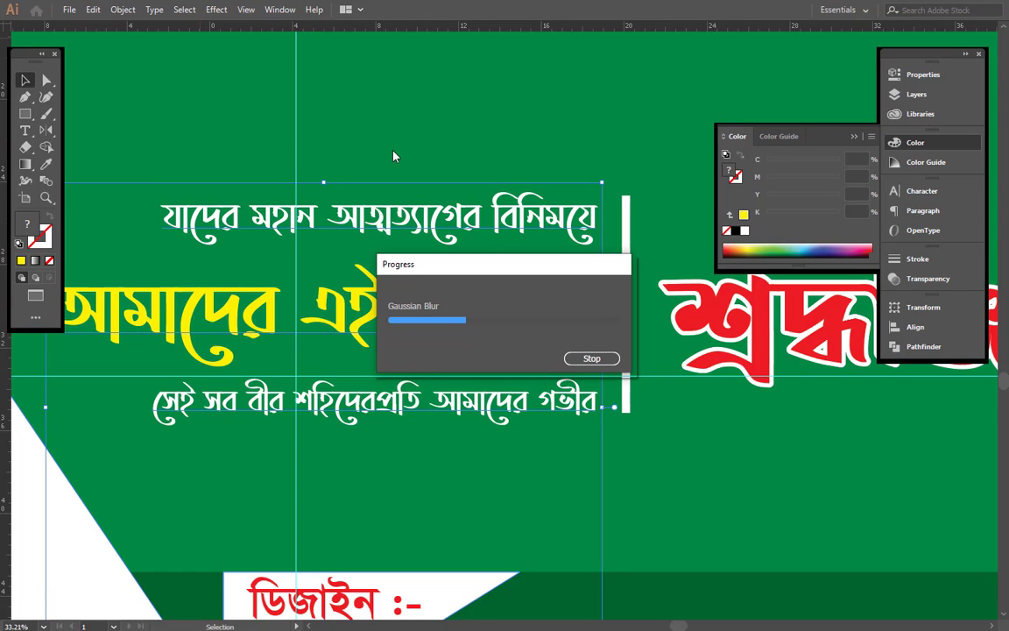
pyautogui.click(123, 9)
pyautogui.click(206, 174)
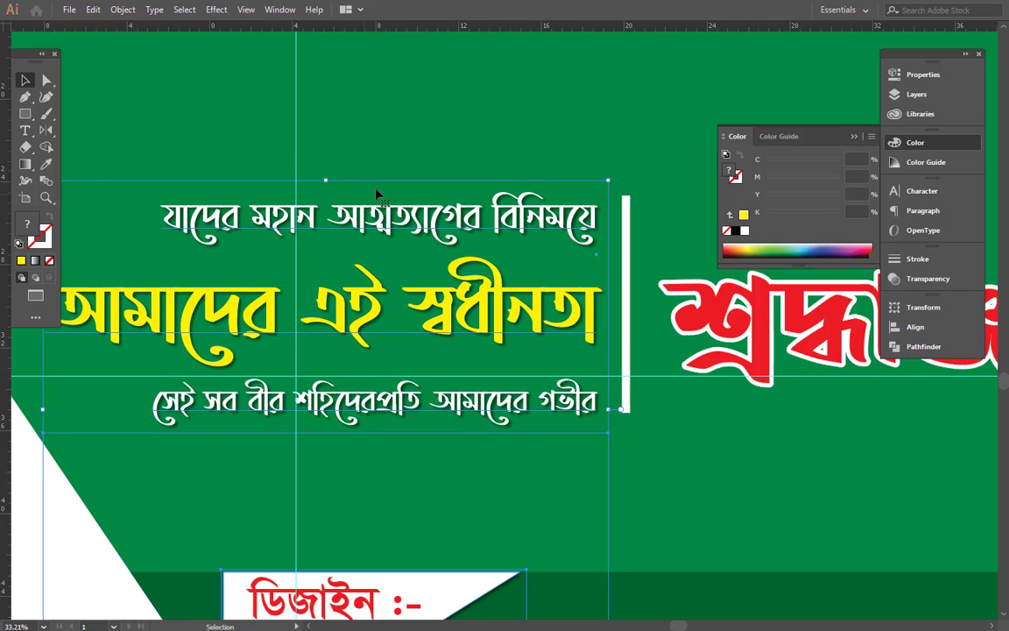
# - Deselect everything and examine the overall layout of the banner
pyautogui.press('Tab')
pyautogui.hotkey('ctrl', '-')
pyautogui.hotkey('ctrl', '-')
pyautogui.hotkey('ctrl', '-')
pyautogui.click(482, 114)
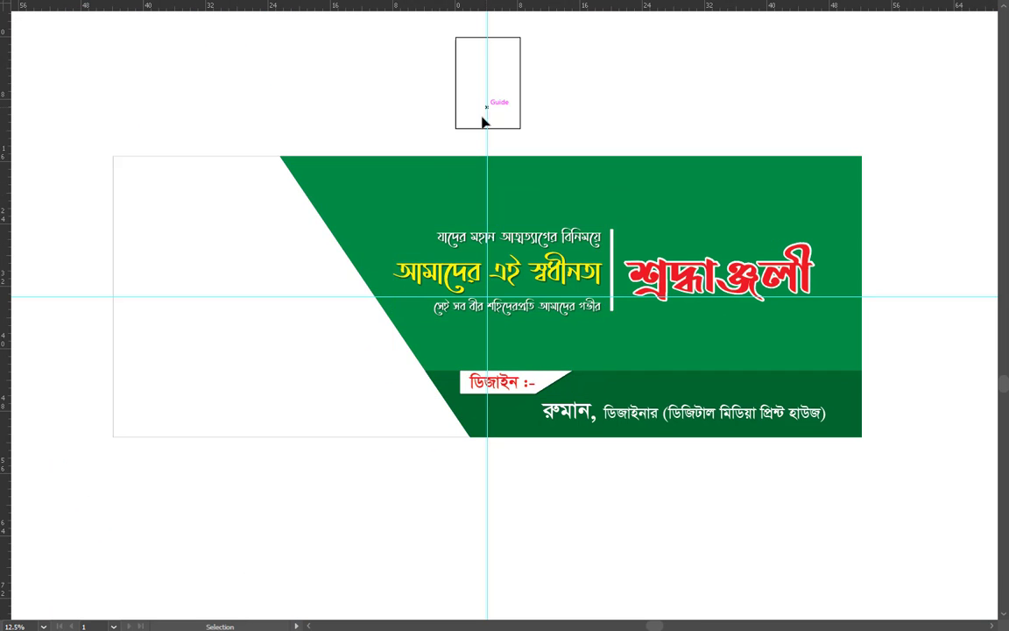
pyautogui.moveTo(450, 119); pyautogui.dragTo(479, 129)
pyautogui.press('Tab')
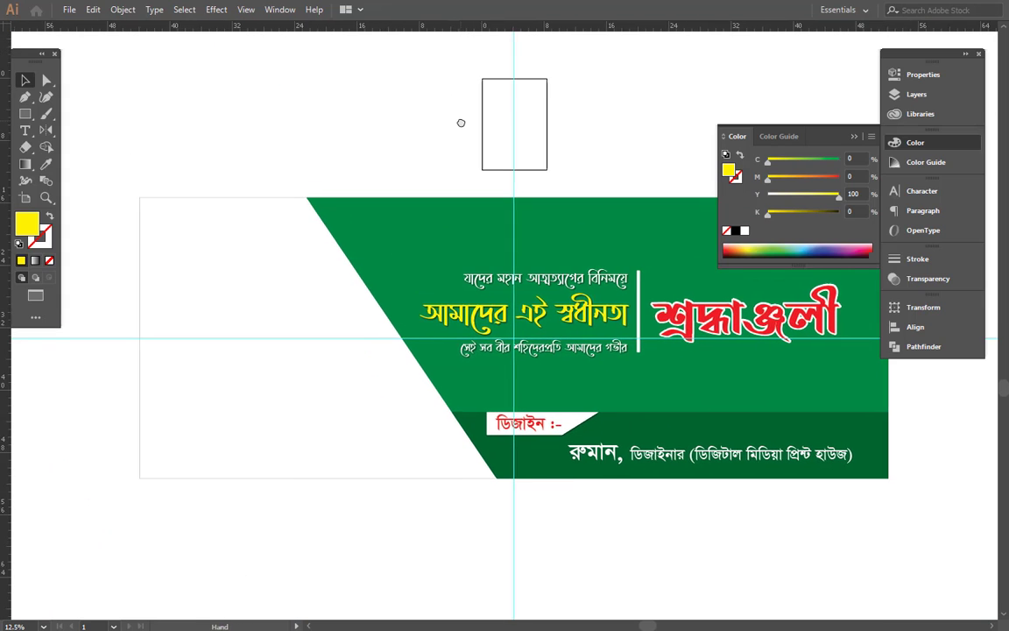
pyautogui.press('Tab')
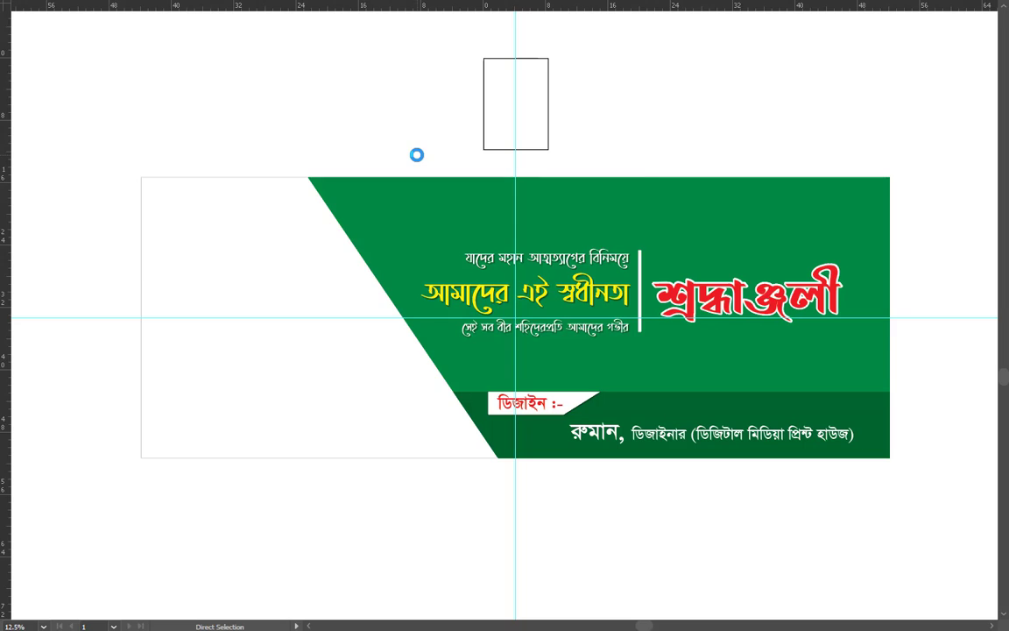
# - Open the kisspng flag-of-bangladesh-map image and the 568b31f1387d939c0613659c2ada04dd image from the Desktop
pyautogui.click(65, 143)
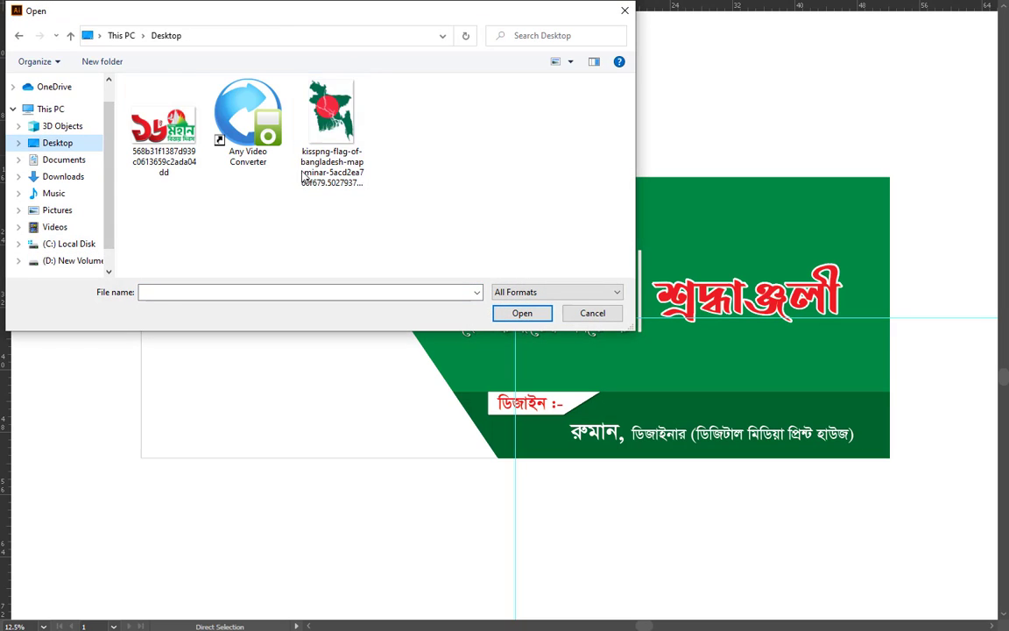
pyautogui.click(304, 178)
pyautogui.keyDown('ctrl'); pyautogui.click(163, 131); pyautogui.keyUp('ctrl')
pyautogui.click(523, 313)
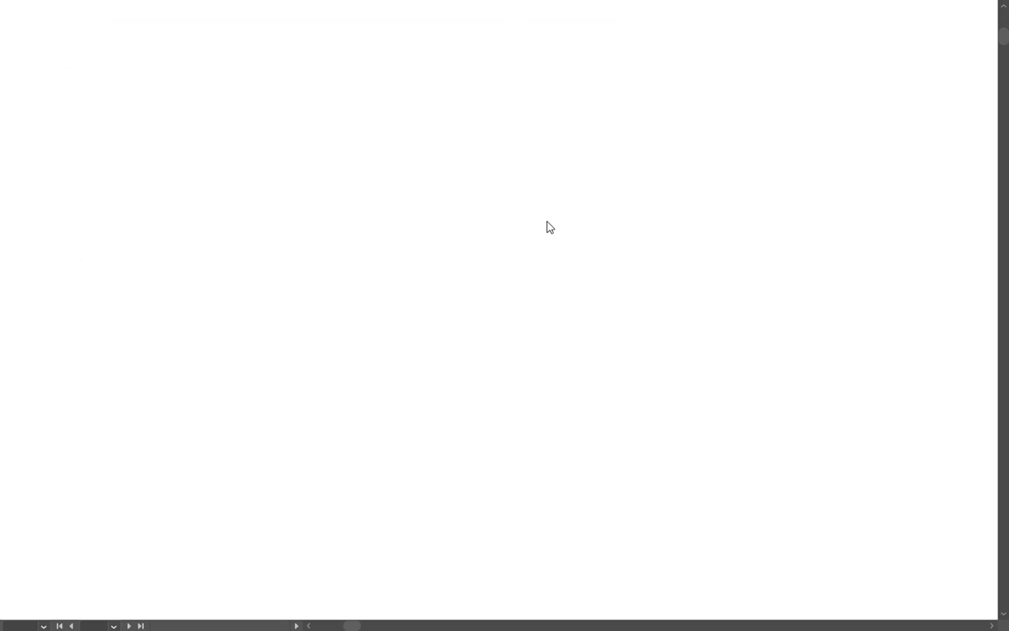
# - Transfer the Bangladesh map and the ১৬ই ডিসেম্বর logo image into the banner document, closing both source files without saving
pyautogui.hotkey('ctrl', '0')
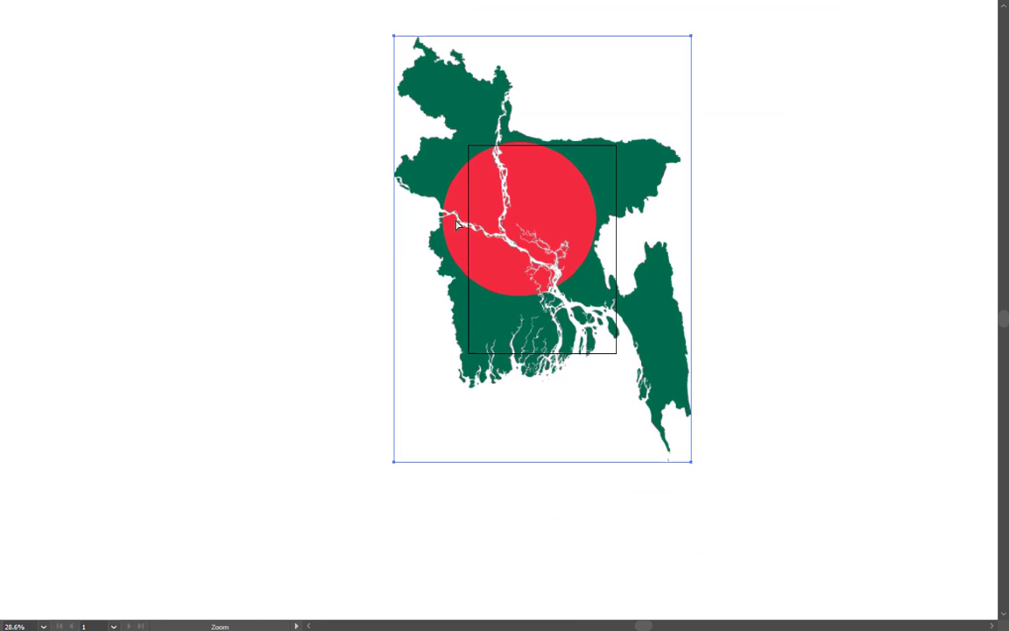
pyautogui.hotkey('ctrl', 'w')
pyautogui.click(570, 346)
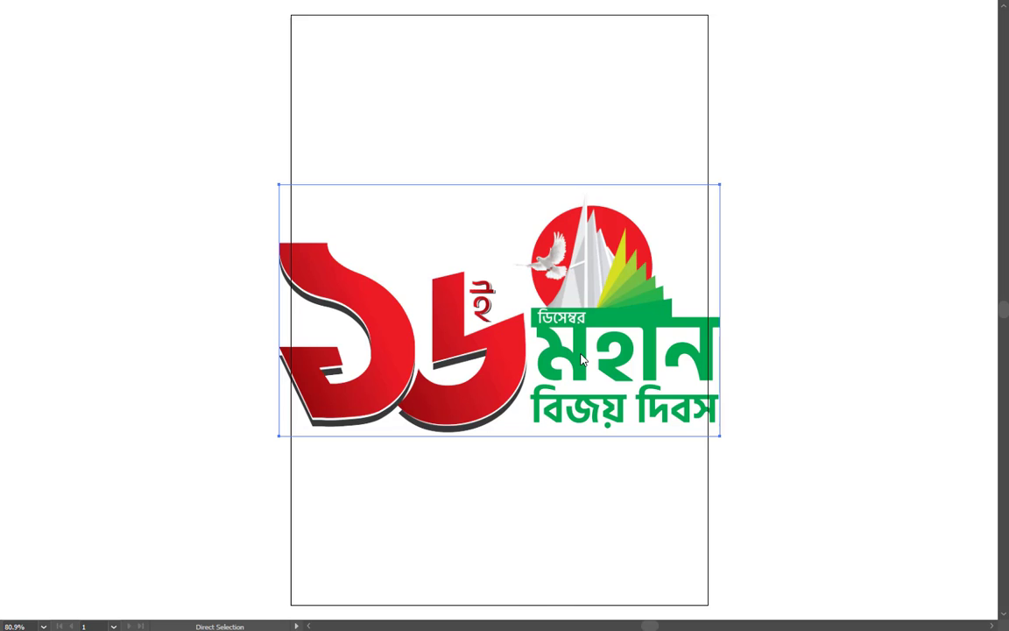
pyautogui.hotkey('ctrl', 'w')
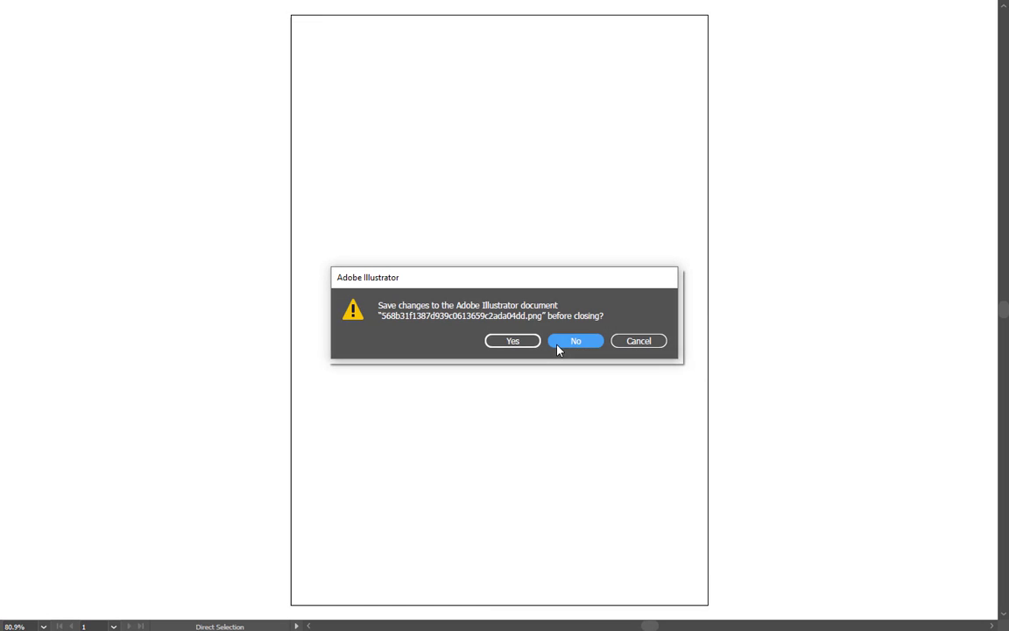
pyautogui.click(571, 343)
pyautogui.hotkey('ctrl', 'v')
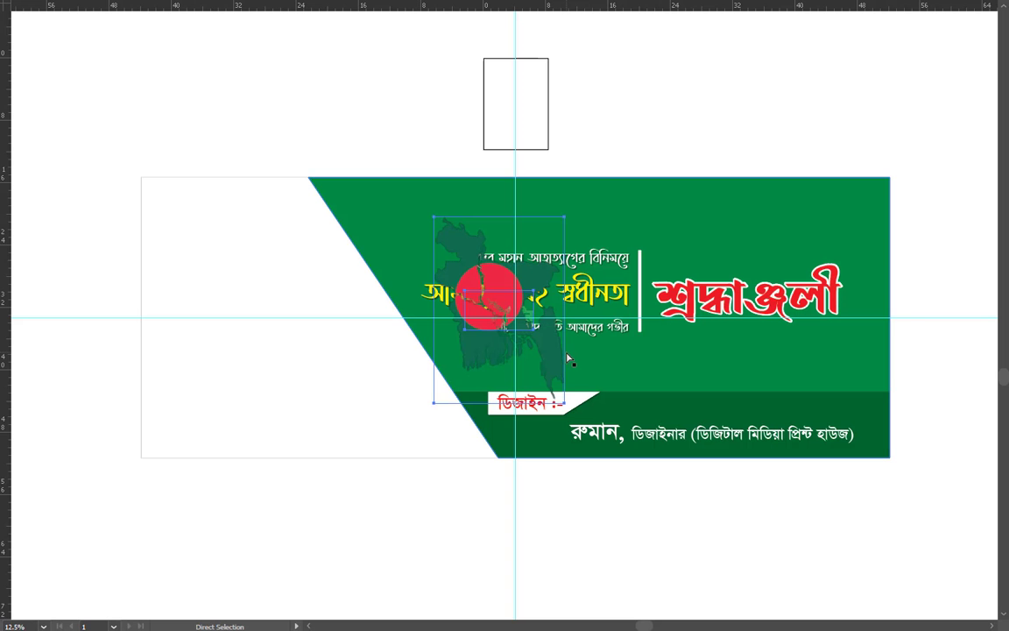
# - Move the Bangladesh map onto the banner's white area and enlarge it to nearly the full banner height
pyautogui.press('v')
pyautogui.moveTo(519, 279); pyautogui.dragTo(244, 251)
pyautogui.moveTo(288, 376); pyautogui.dragTo(376, 454)
pyautogui.press('a')
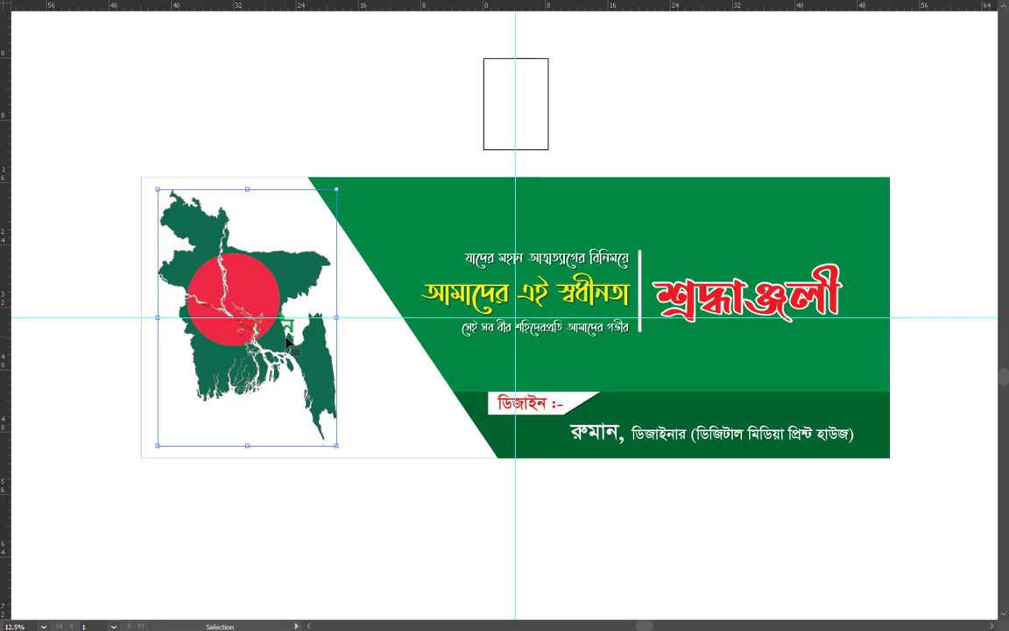
# - Bring the ১৬ই ডিসেম্বর মহান বিজয় দিবস logo to the front, enlarge it and position it over the map
pyautogui.hotkey('ctrl', '2')
pyautogui.hotkey('ctrl', 'shift', ']')
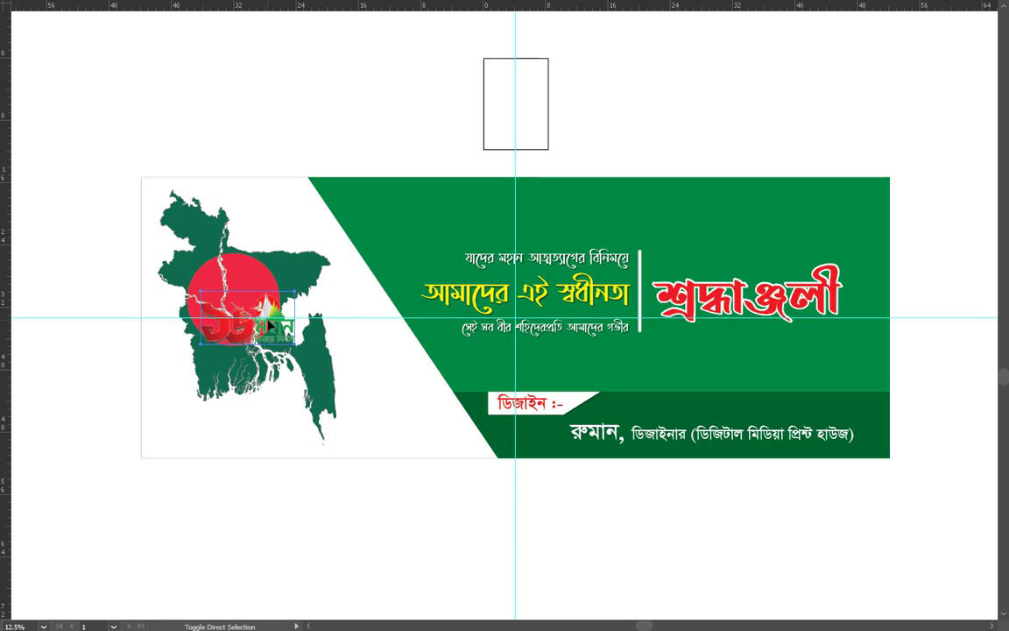
pyautogui.hotkey('ctrl', 'alt', '2')
pyautogui.scroll(3, 127, 287)
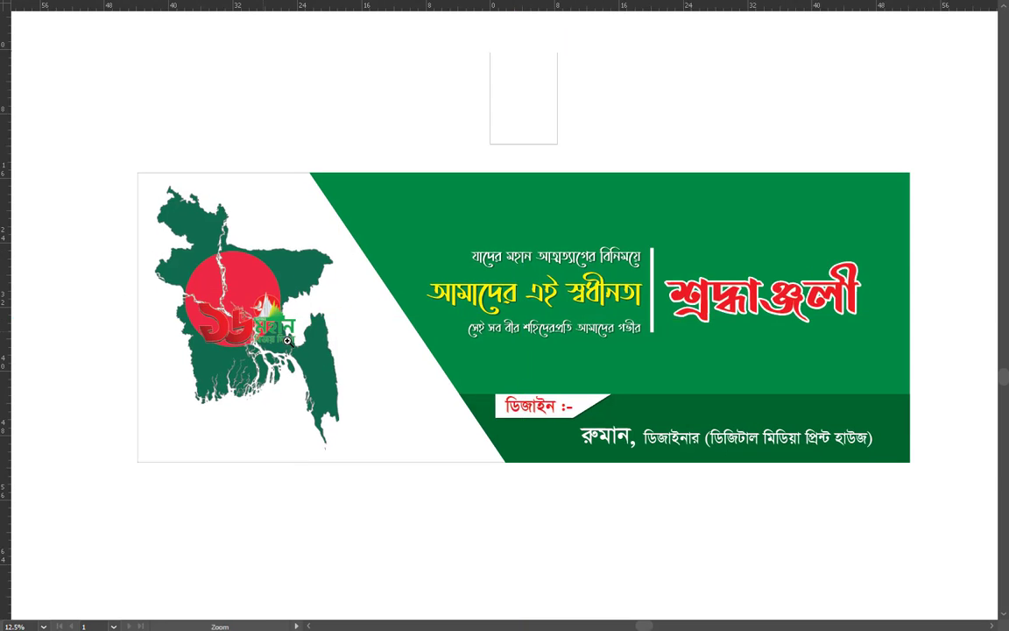
pyautogui.click(298, 348)
pyautogui.moveTo(297, 344); pyautogui.dragTo(522, 398)
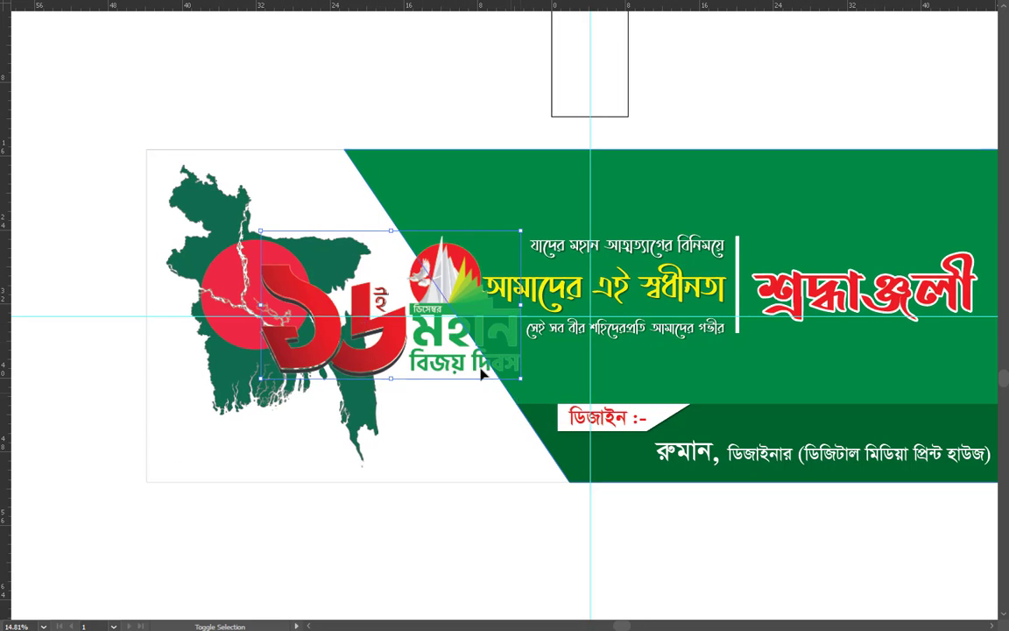
pyautogui.moveTo(450, 357); pyautogui.dragTo(405, 359)
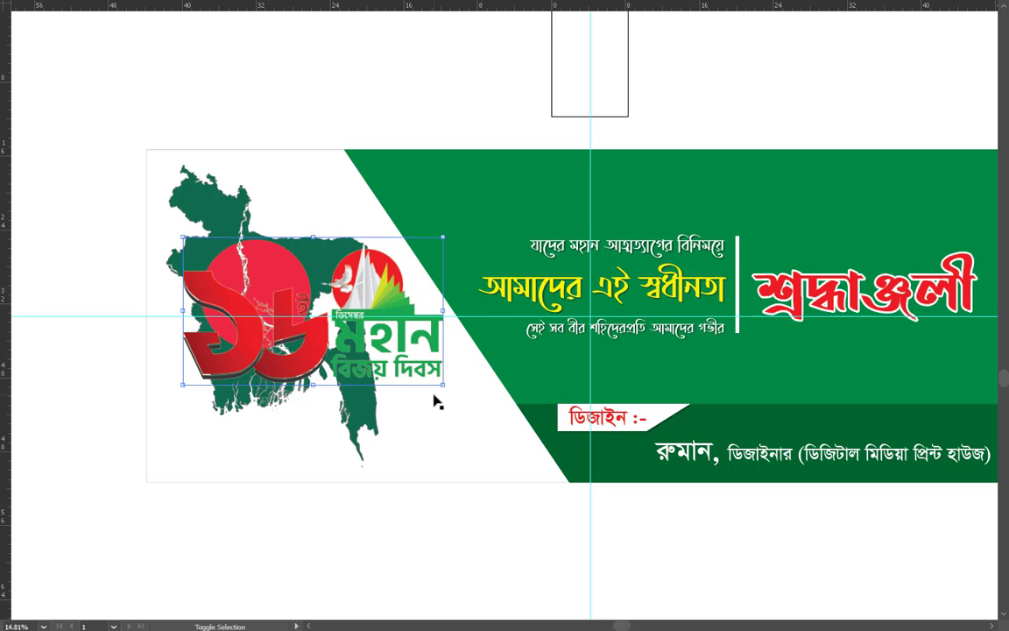
# - Fade the Bangladesh map behind the logo, trying 30% opacity and settling on 20%
pyautogui.click(359, 447)
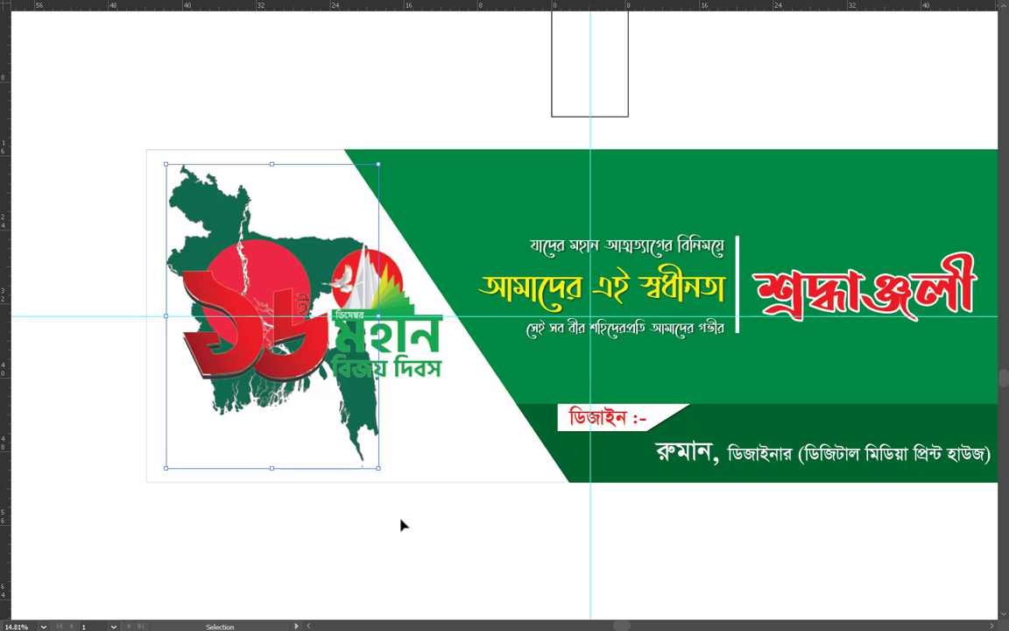
pyautogui.moveTo(394, 428); pyautogui.dragTo(382, 430)
pyautogui.press('Tab')
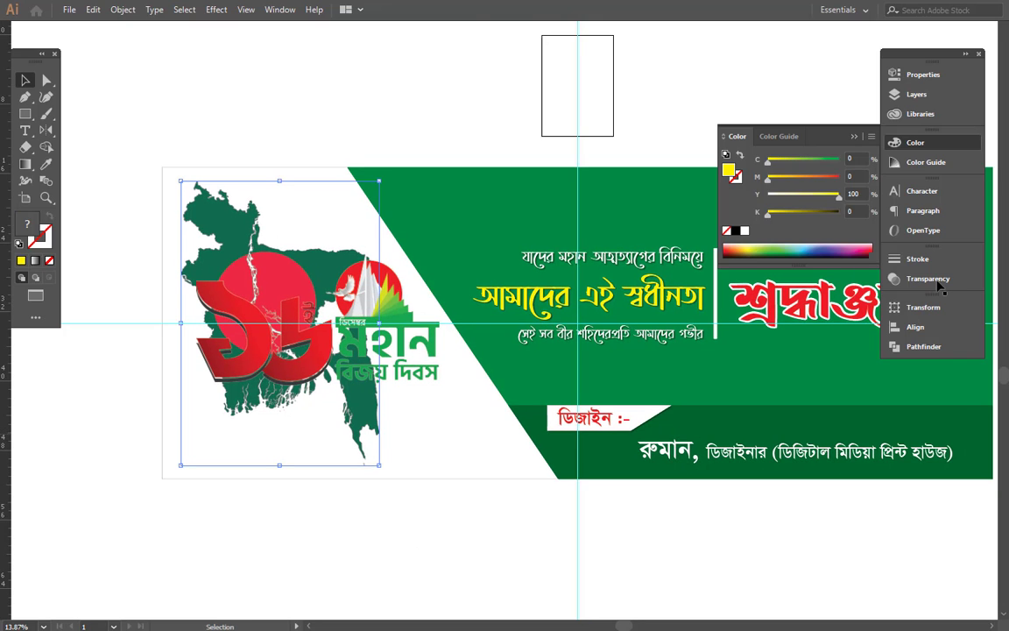
pyautogui.click(936, 283)
pyautogui.write('3')
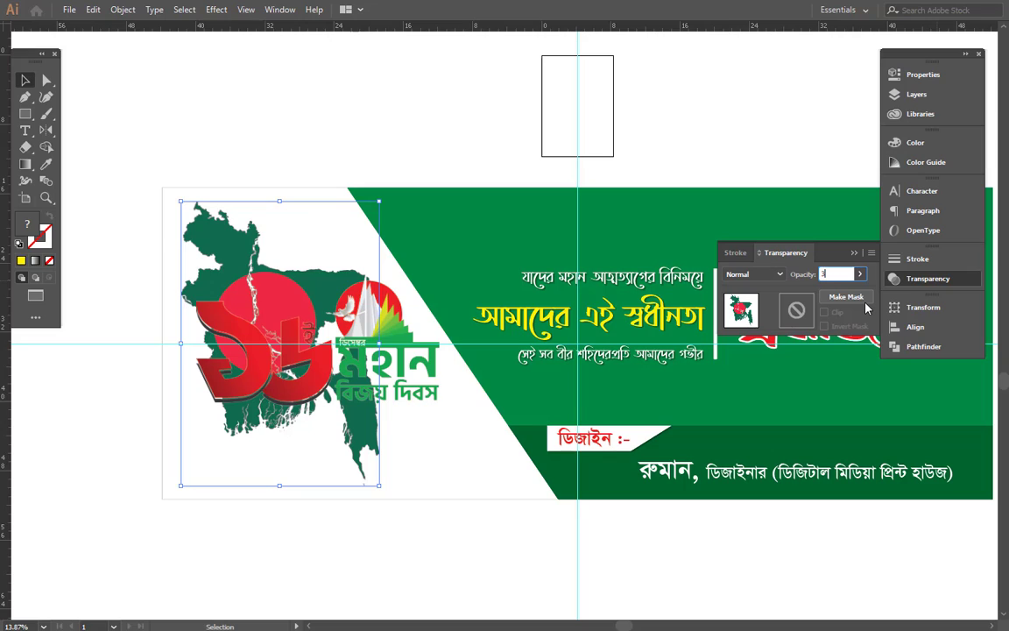
pyautogui.write('0')
pyautogui.press('Return')
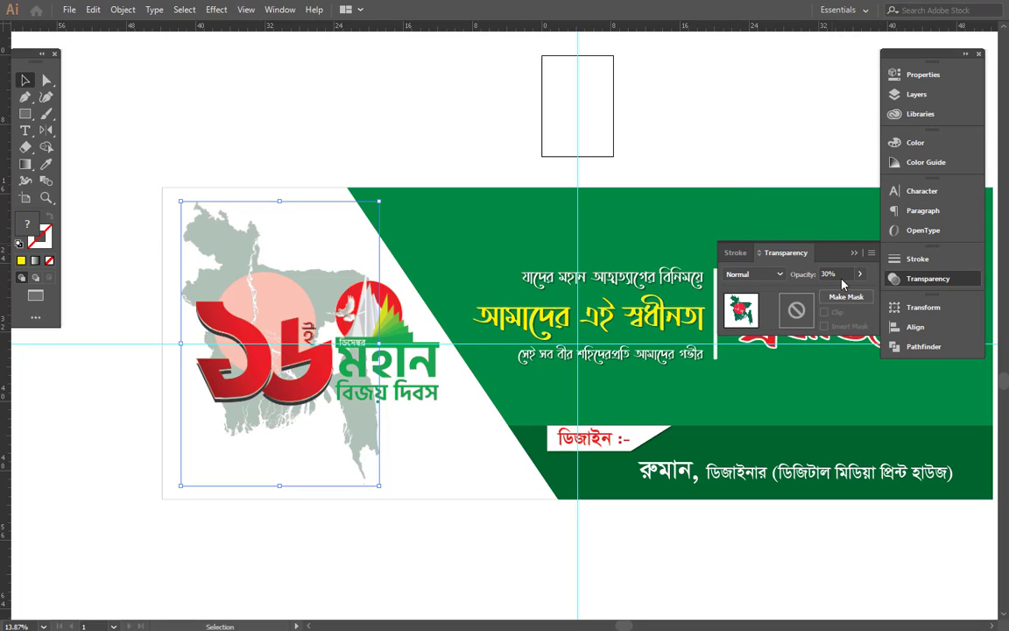
pyautogui.moveTo(841, 278); pyautogui.dragTo(818, 278)
pyautogui.write('20')
pyautogui.press('Return')
pyautogui.press('f')
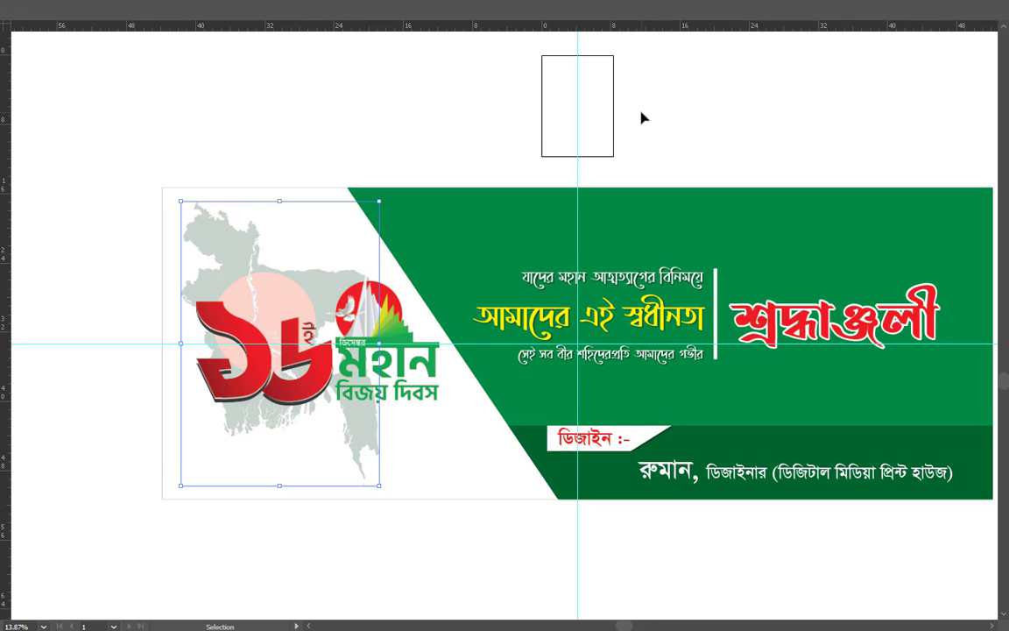
# - Duplicate the banner's dark green lower band and offset the copy toward the logo, keeping it level with the original
pyautogui.click(646, 111)
pyautogui.moveTo(706, 87); pyautogui.dragTo(526, 144)
pyautogui.press('alt')
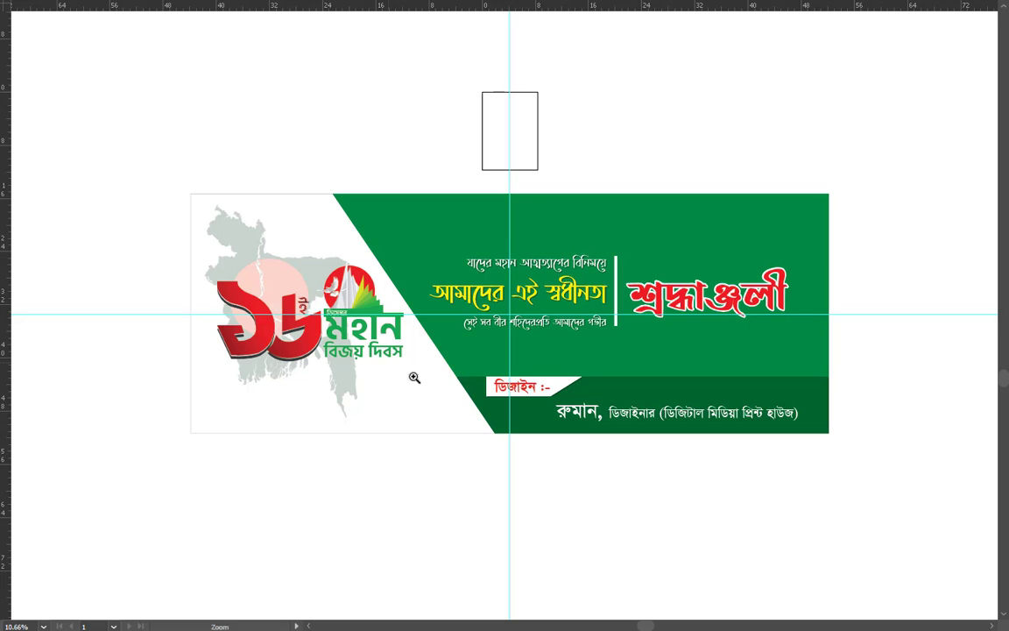
pyautogui.scroll(2, 386, 355)
pyautogui.click(464, 200)
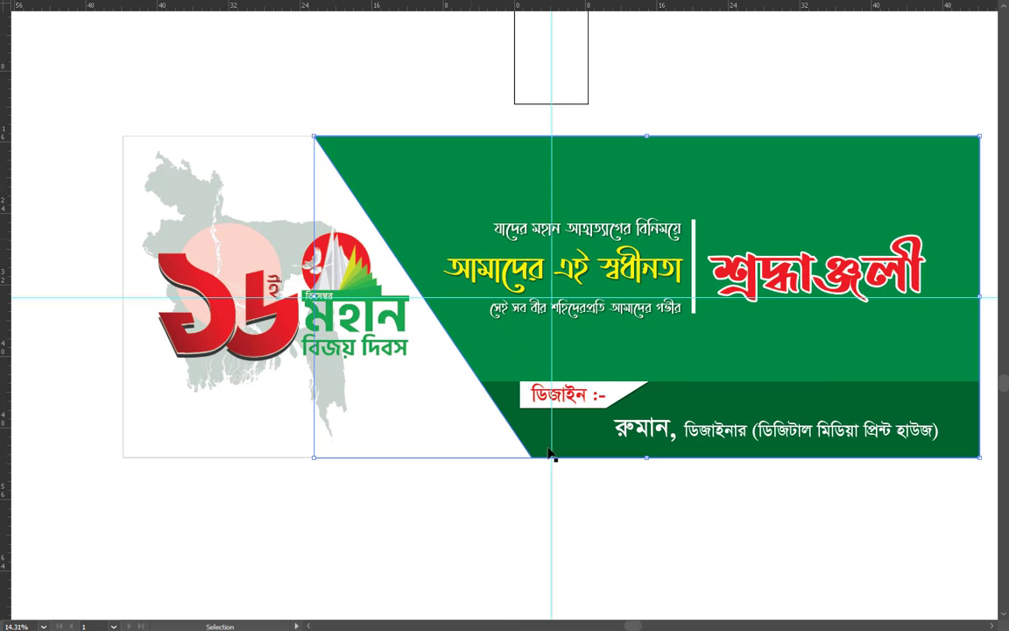
pyautogui.scroll(2, 474, 459)
pyautogui.click(593, 452)
pyautogui.moveTo(634, 450); pyautogui.dragTo(583, 449)
# - Fill the duplicated lower band with white and place it behind the dark green band
pyautogui.press('Tab')
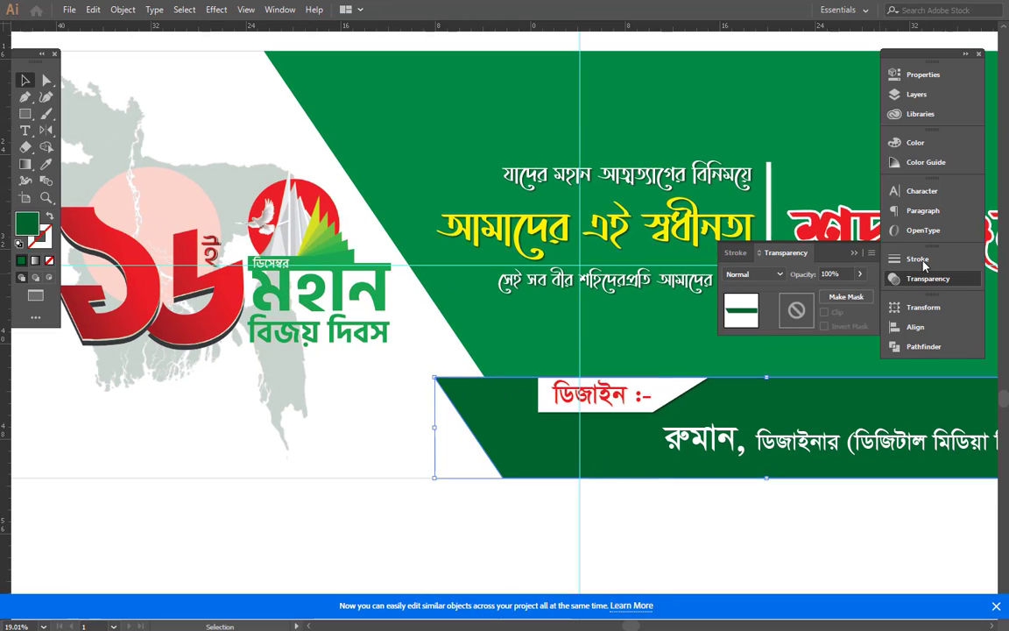
pyautogui.click(914, 142)
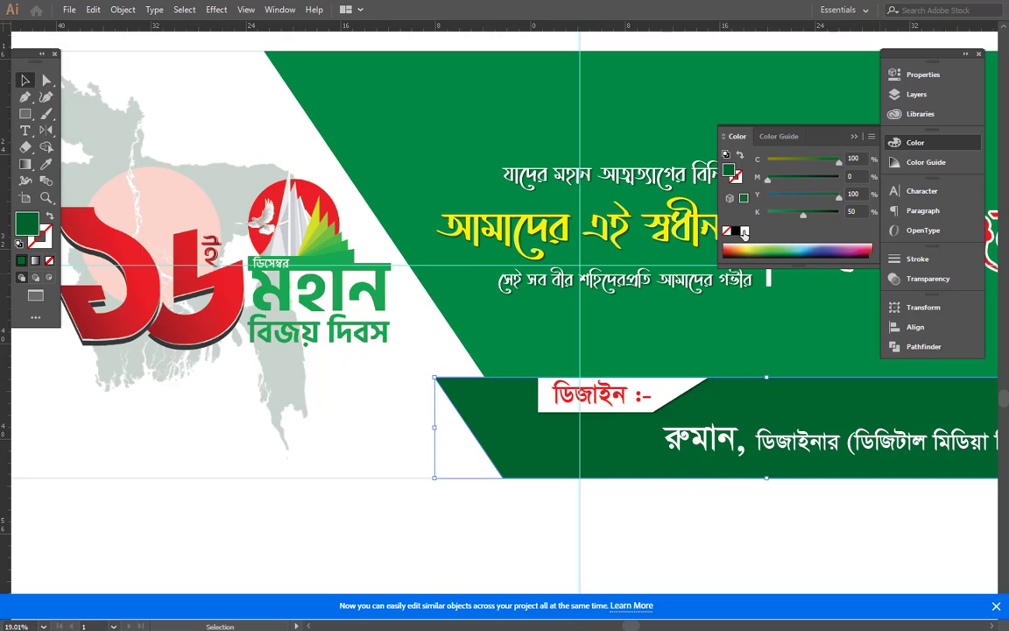
pyautogui.click(726, 230)
pyautogui.press('Tab')
pyautogui.press('a')
pyautogui.hotkey('ctrl', 'z')
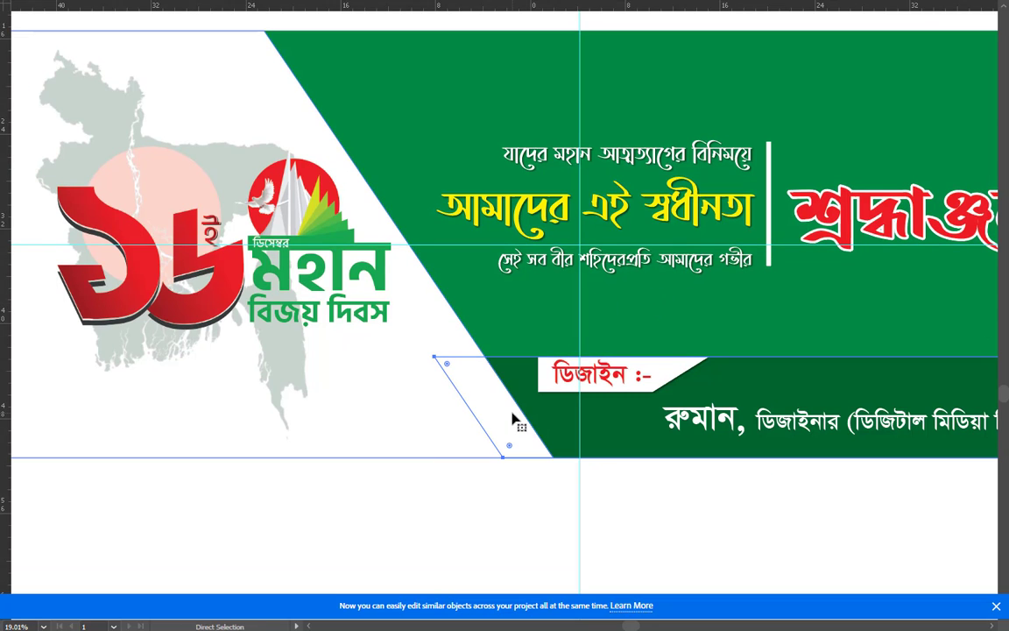
# - Duplicate the white band farther toward the logo, color the copy with the banner's main green and arrange both bands behind the text
pyautogui.moveTo(512, 418); pyautogui.dragTo(451, 419)
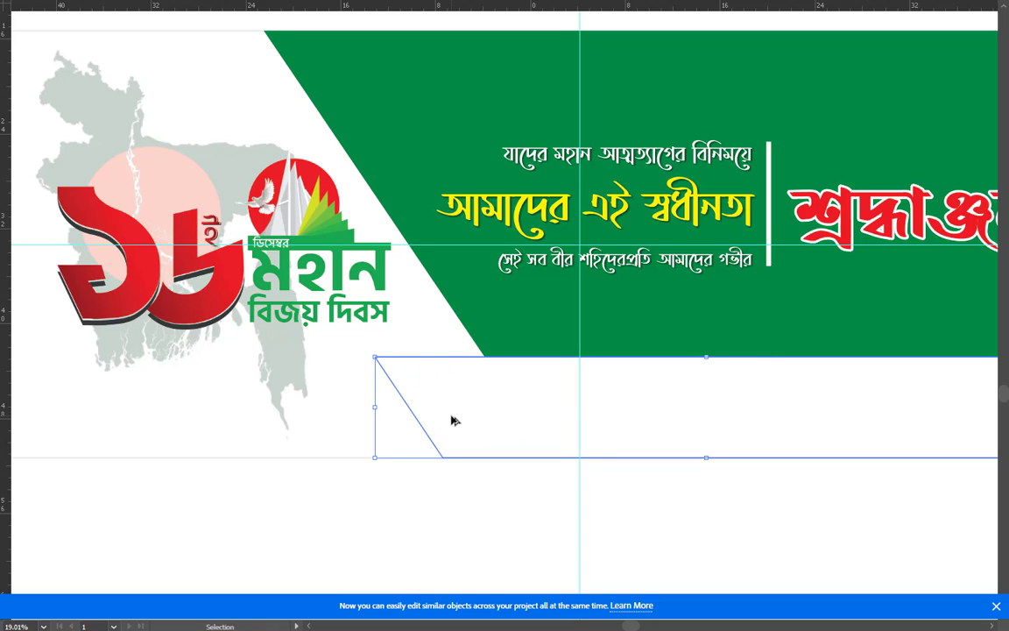
pyautogui.click(504, 306)
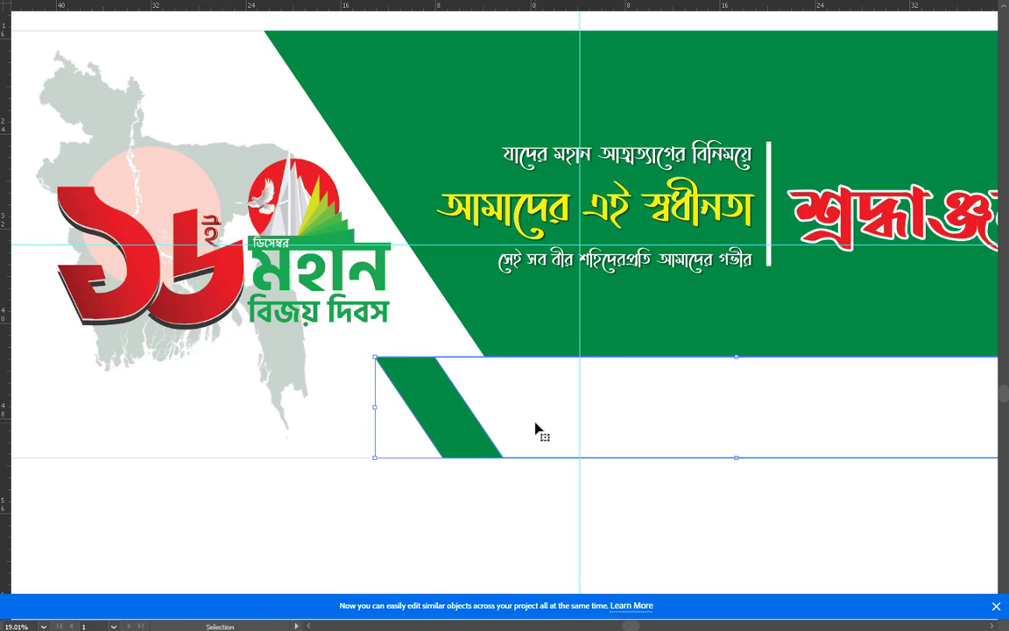
pyautogui.hotkey('ctrl', 'shift', '[')
pyautogui.hotkey('ctrl', ']')
pyautogui.press('v')
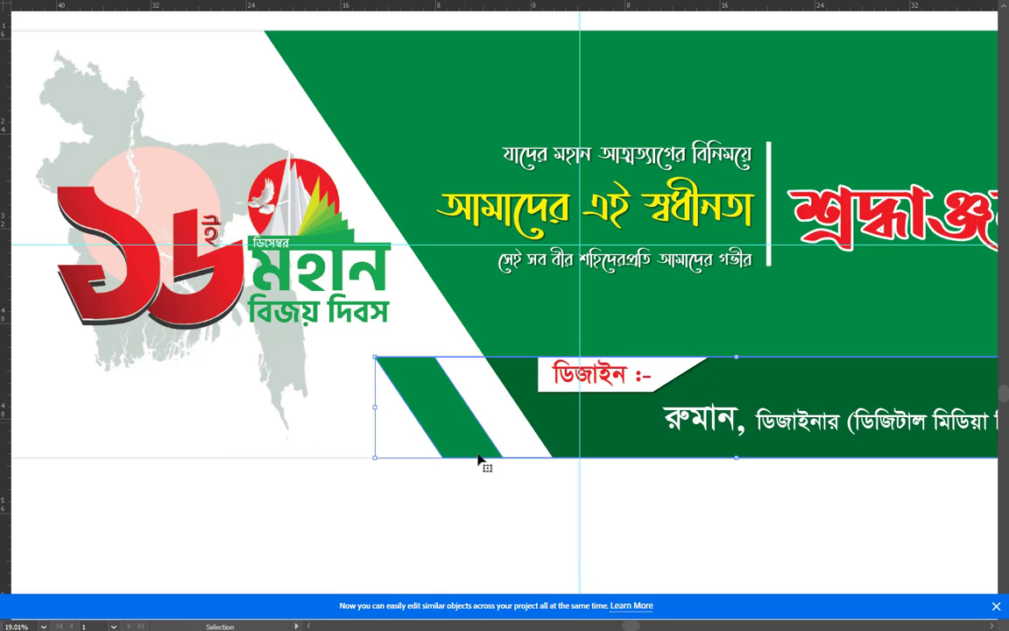
# - Deselect the bands and review the whole banner with the new diagonal stripe
pyautogui.click(519, 502)
pyautogui.moveTo(619, 507); pyautogui.dragTo(500, 483)
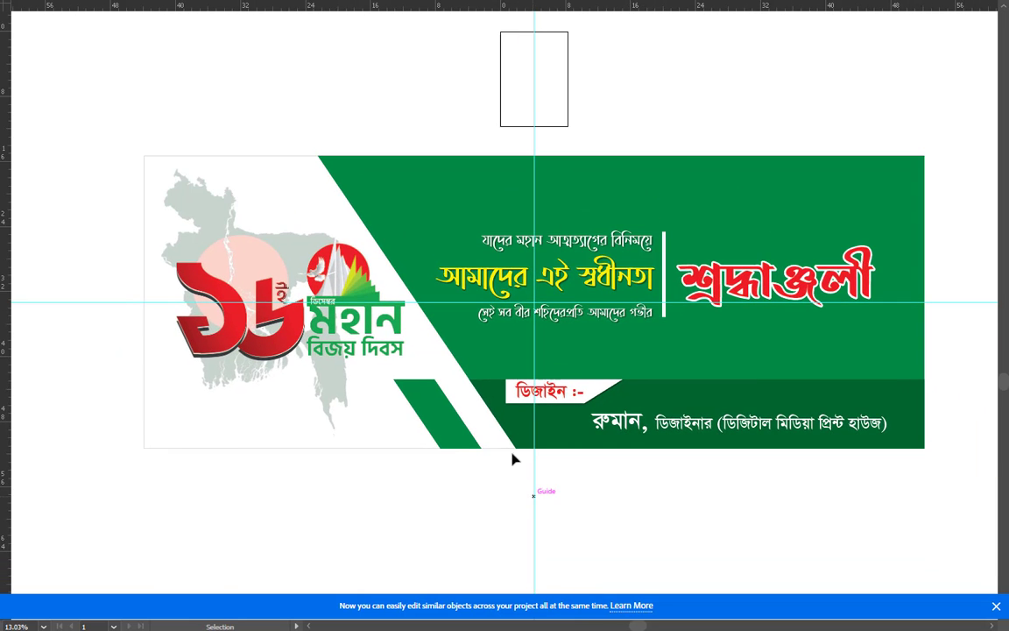
pyautogui.press('f')
pyautogui.press('f')
pyautogui.moveTo(507, 121); pyautogui.dragTo(455, 122)
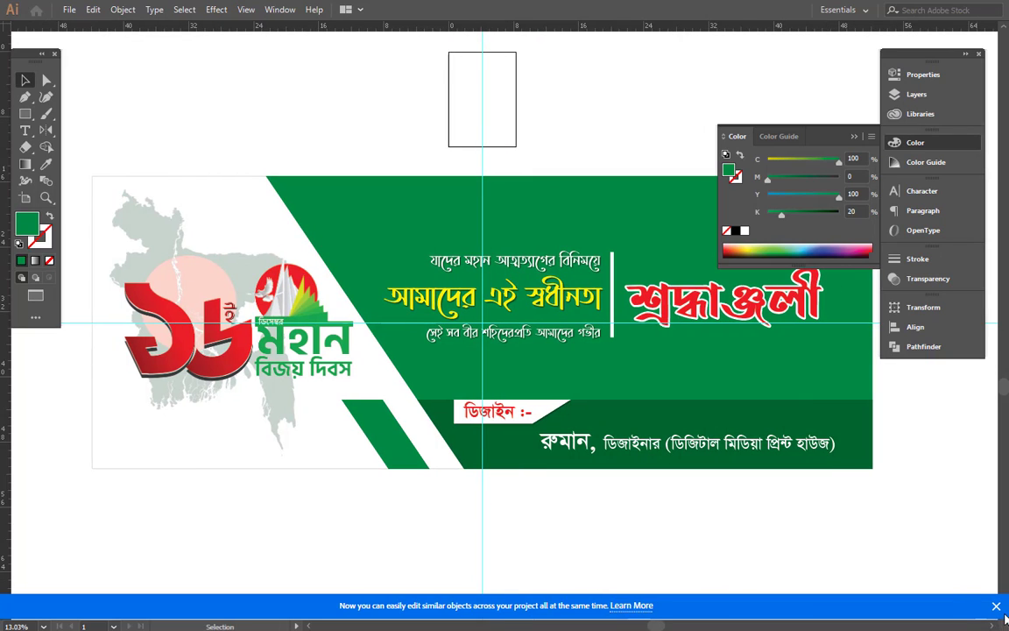
pyautogui.press('f')
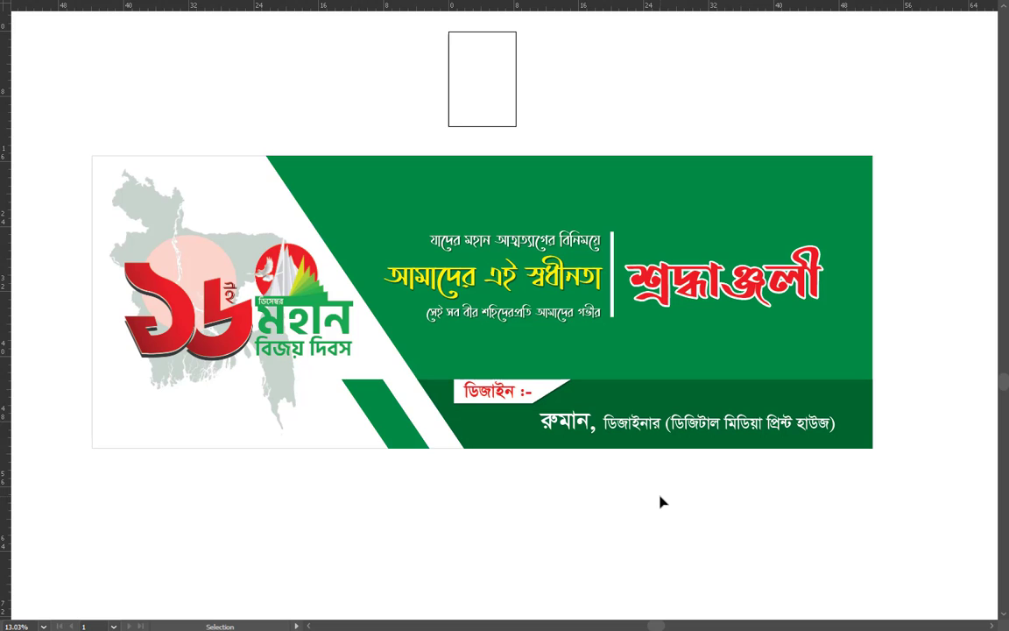
pyautogui.press('f')
pyautogui.press('f')
pyautogui.press('a')
# - Save the banner to the Desktop as an Illustrator EPS file named "16 December Banner Design"
pyautogui.hotkey('ctrl', 's')
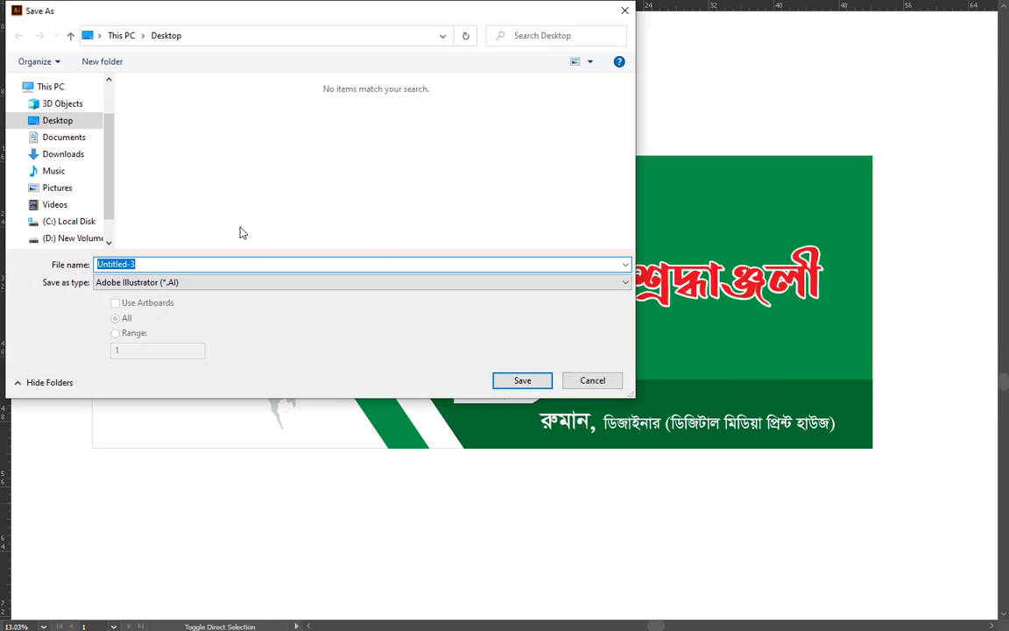
pyautogui.click(228, 282)
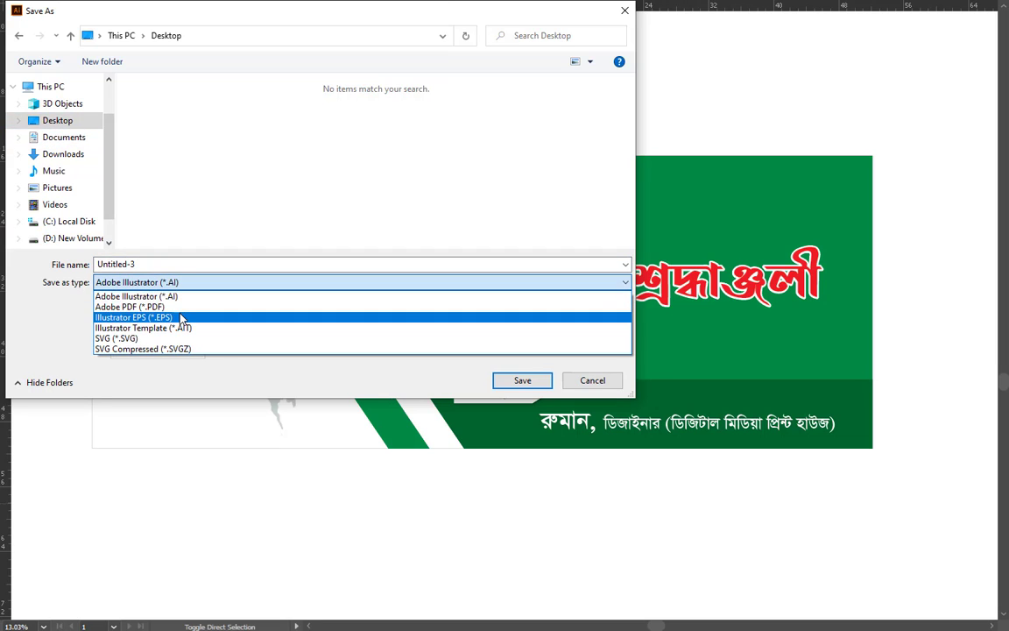
pyautogui.click(181, 317)
pyautogui.write('16 December Banner Design')
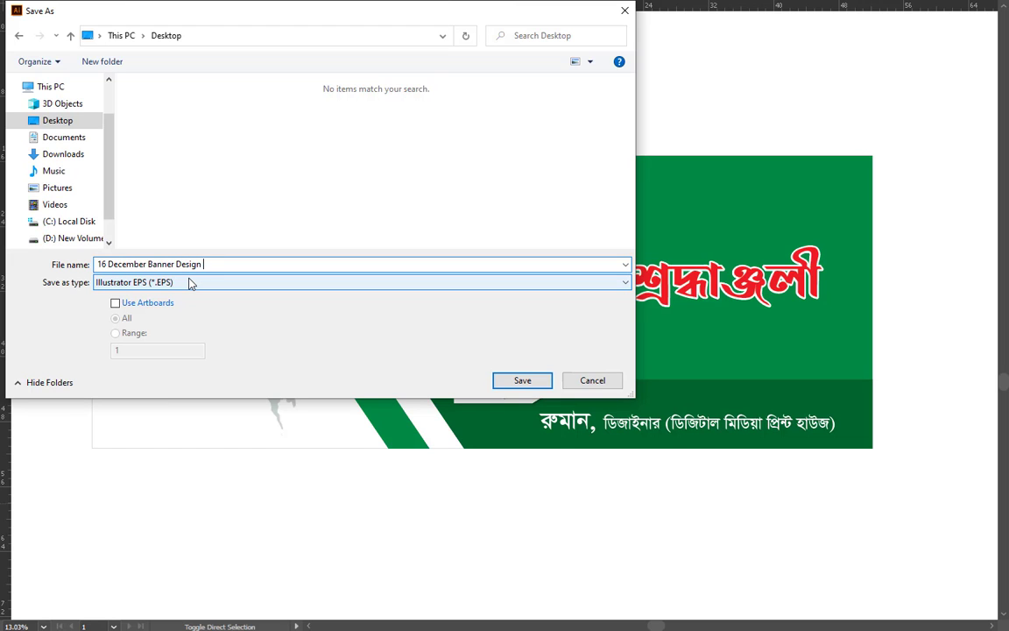
pyautogui.click(522, 380)
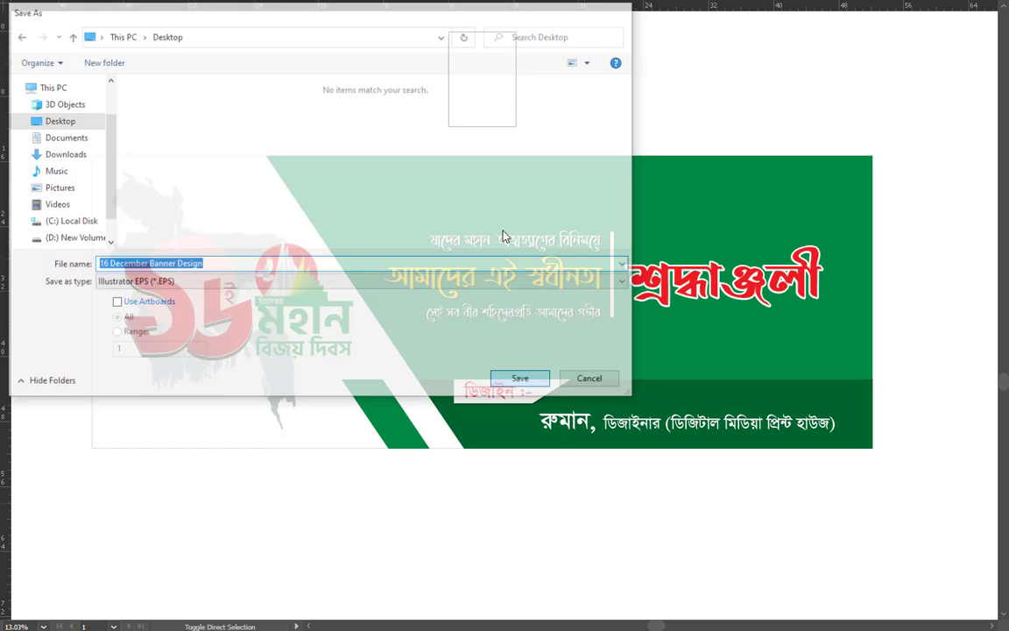
# - Set the EPS preview format to None, change the transparency preset and write the EPS file
pyautogui.click(473, 159)
pyautogui.click(434, 172)
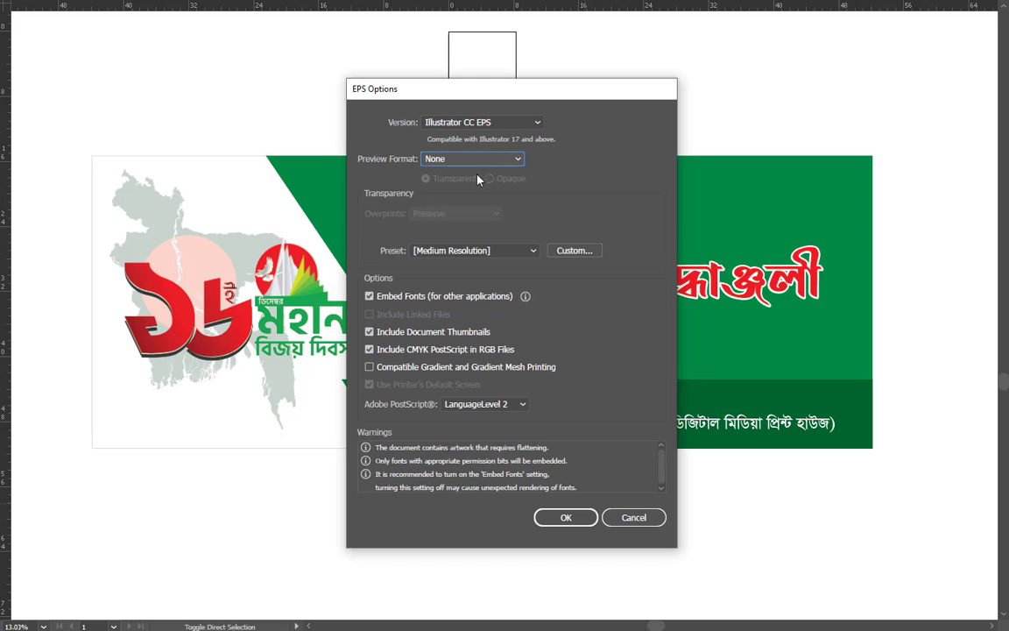
pyautogui.click(473, 251)
pyautogui.click(428, 265)
pyautogui.click(566, 517)
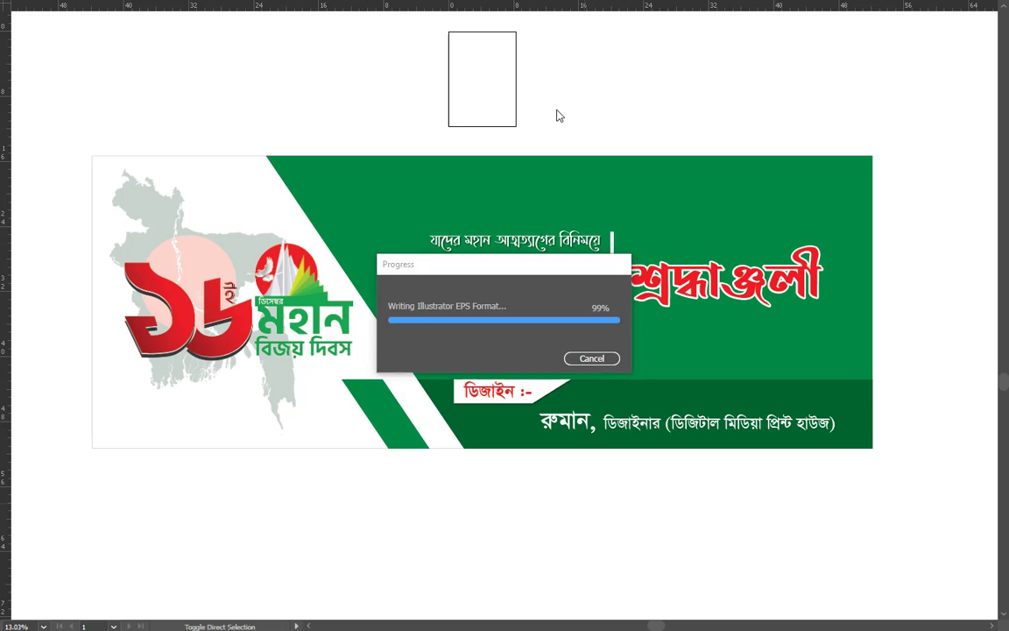
pyautogui.click(603, 386)
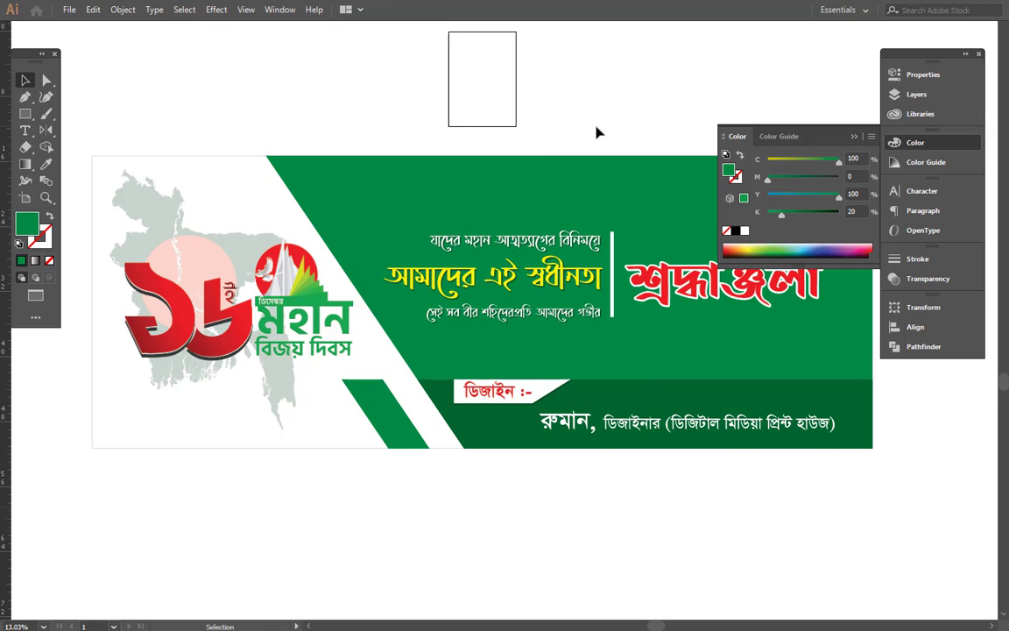
# - Draw a second artboard exactly around the banner, from corner to corner
pyautogui.moveTo(593, 134); pyautogui.dragTo(610, 99)
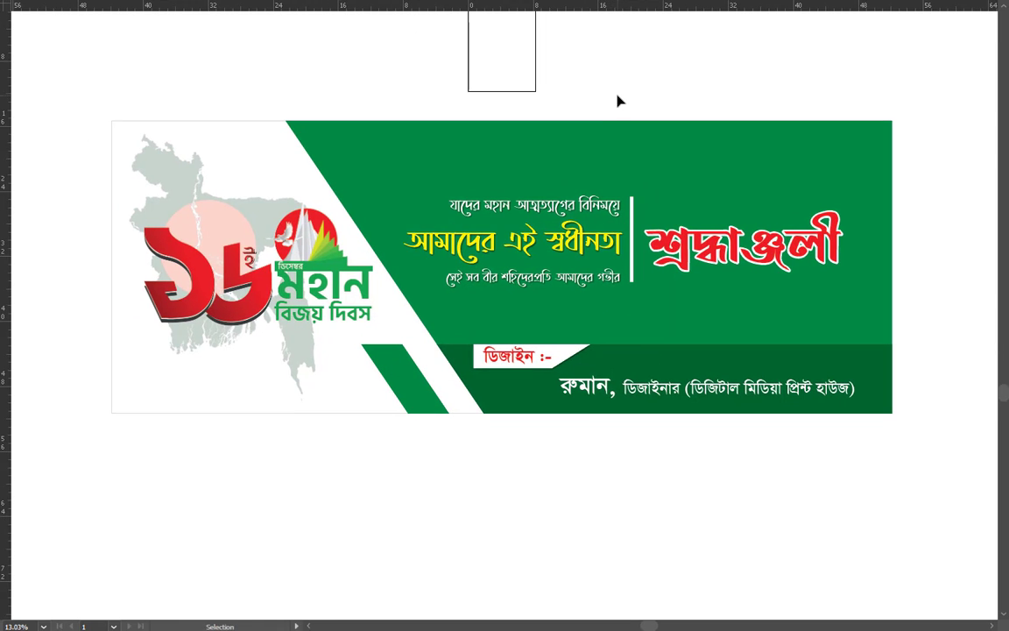
pyautogui.hotkey('shift', 'o')
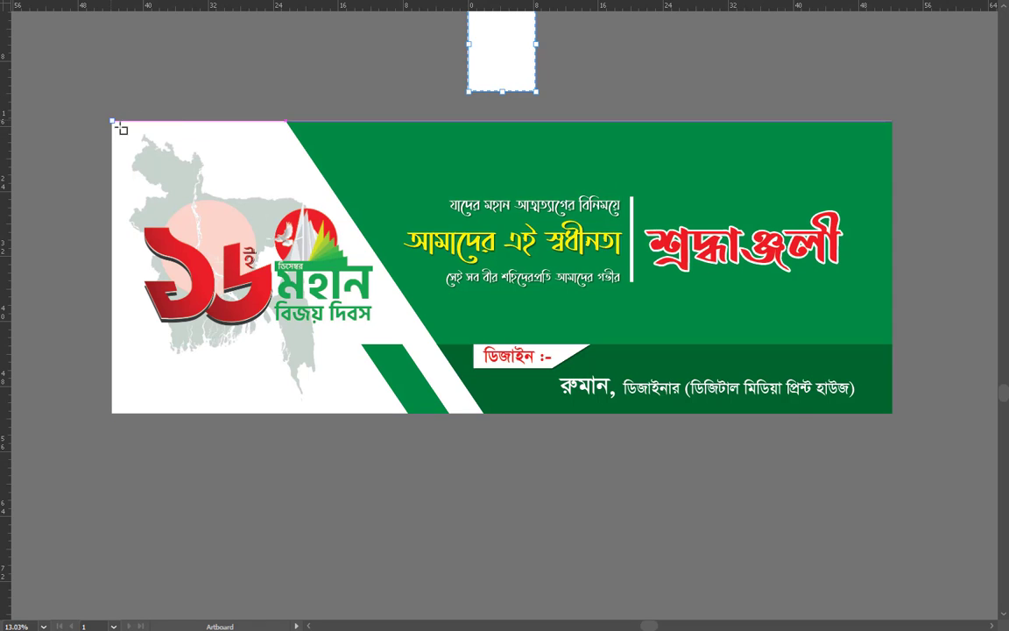
pyautogui.moveTo(112, 121); pyautogui.dragTo(892, 414)
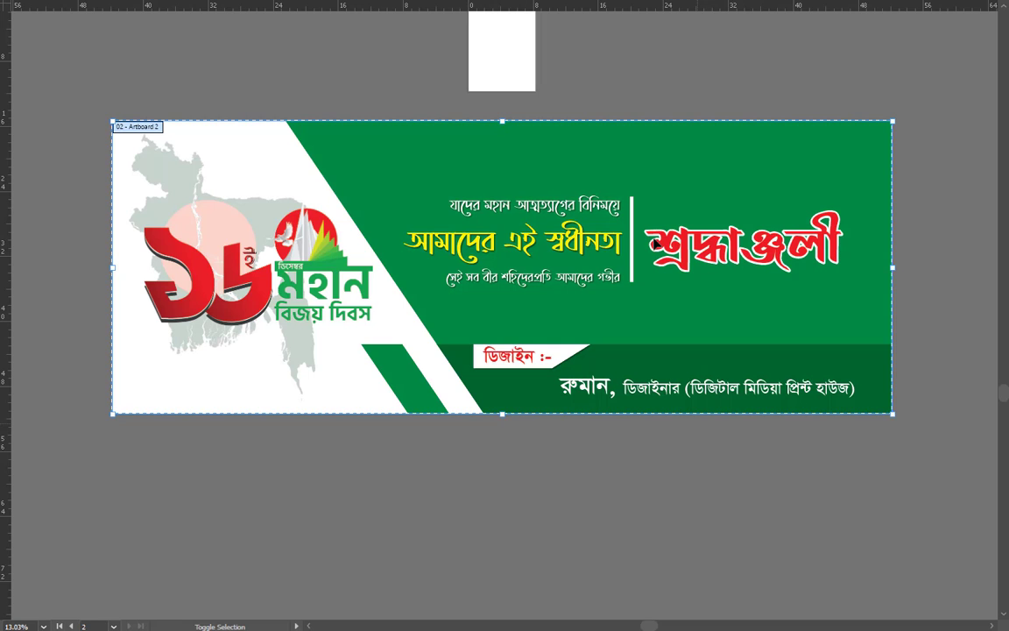
# - Export the banner artboard for web as a JPEG named "16-December-Banner-Design" to the Desktop
pyautogui.hotkey('ctrl', 'alt', 'shift', 's')
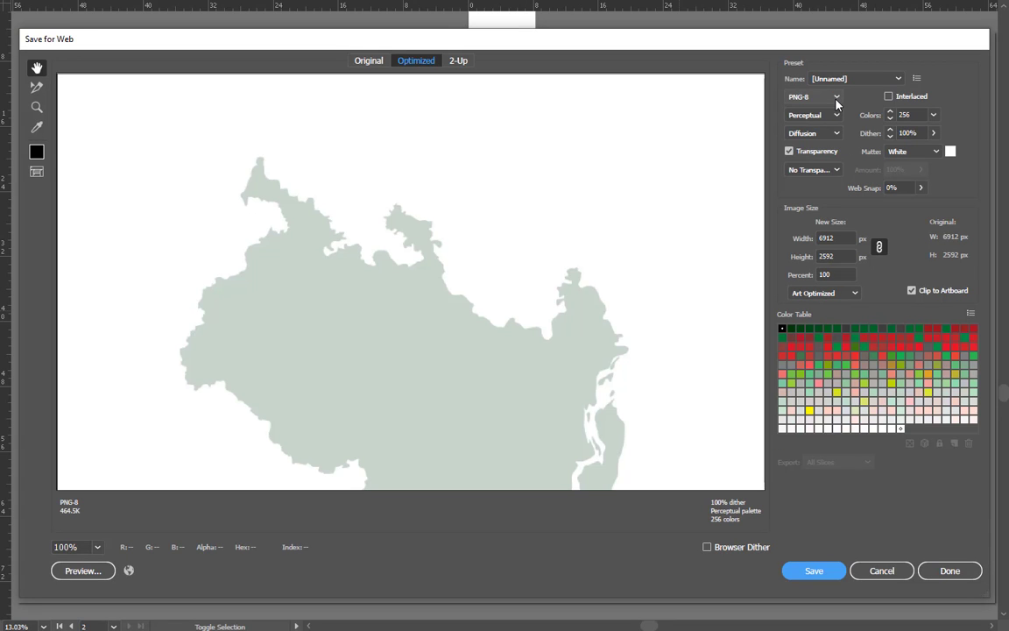
pyautogui.click(832, 98)
pyautogui.click(819, 145)
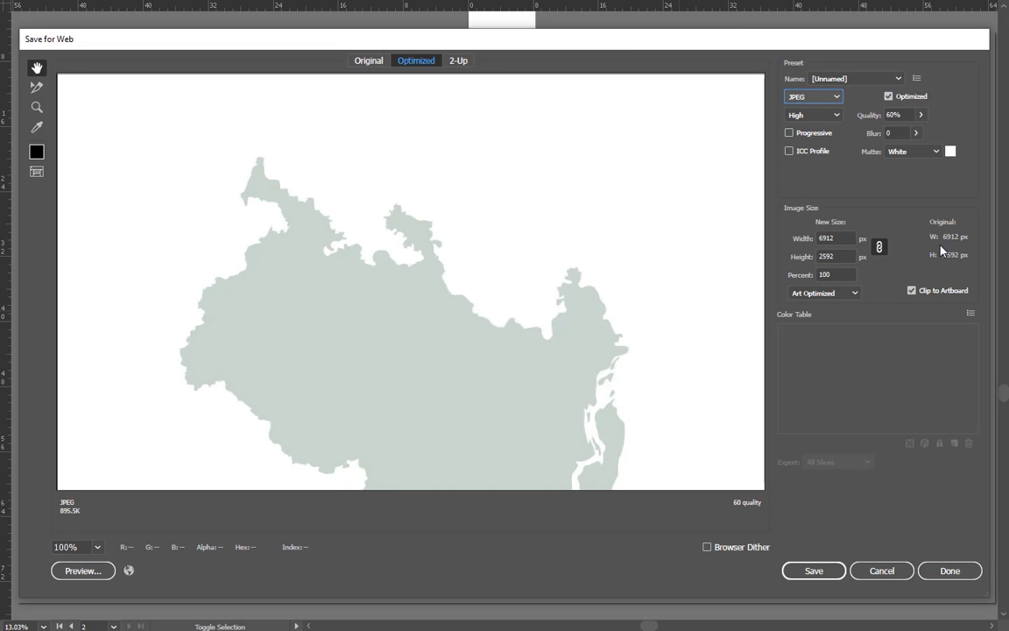
pyautogui.click(813, 571)
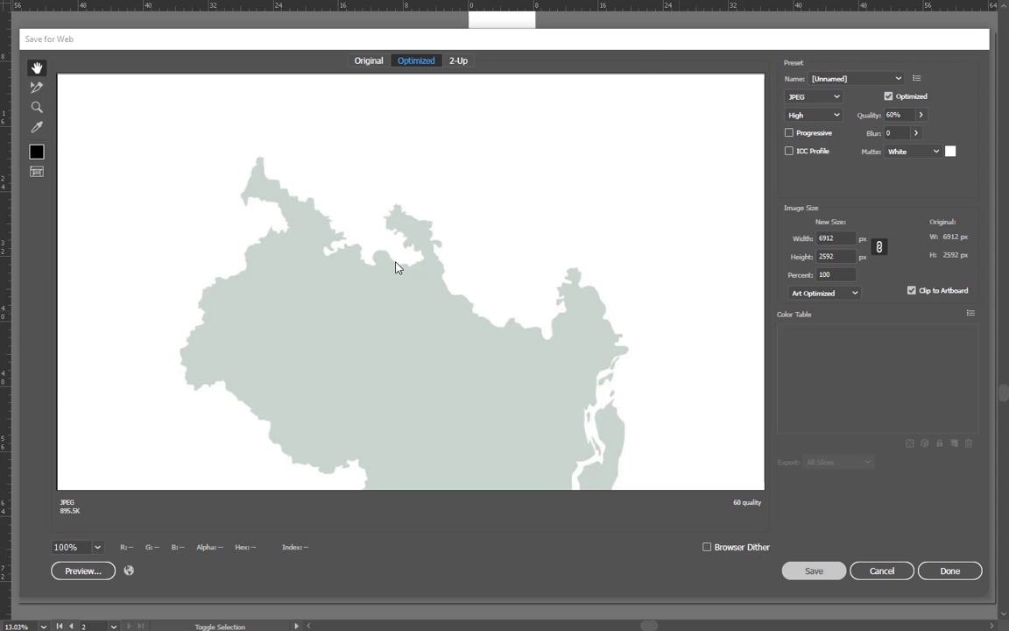
pyautogui.click(77, 170)
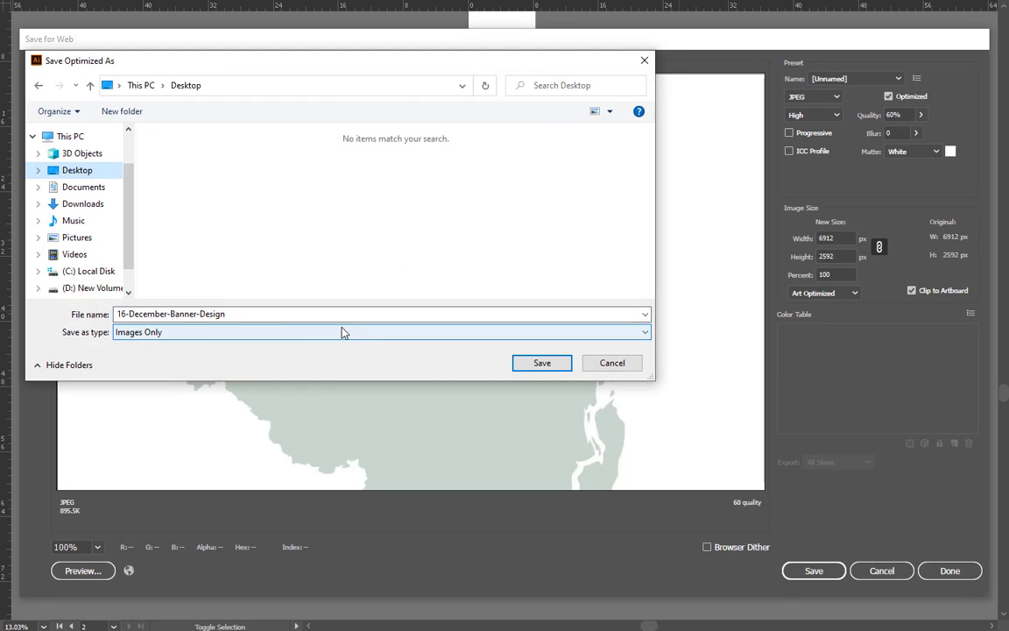
pyautogui.click(538, 362)
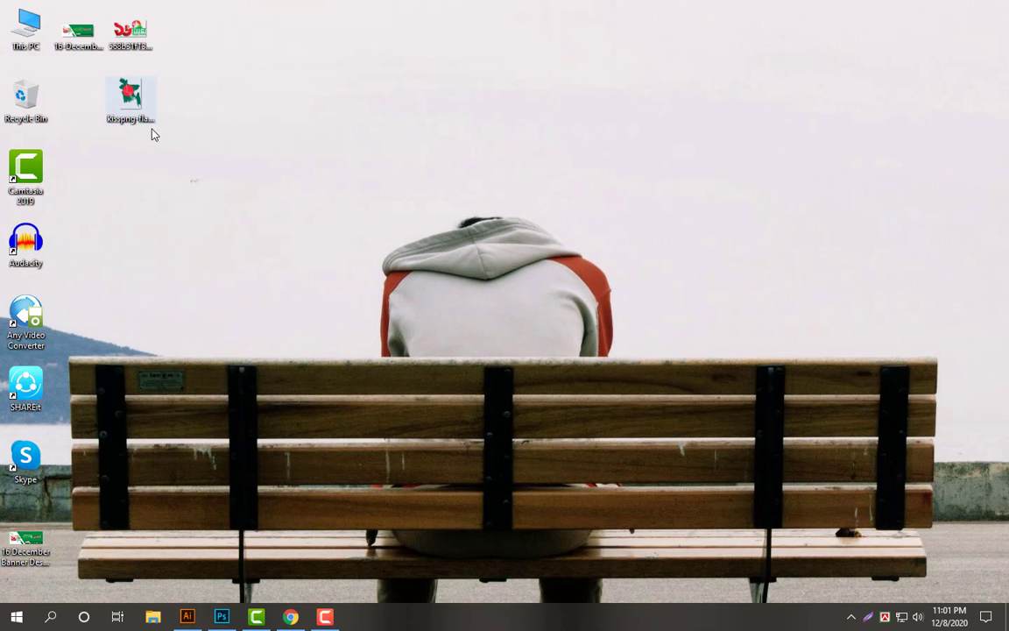
# - Open the exported banner JPEG from the Windows desktop to check it
pyautogui.click(76, 43)
pyautogui.press('Return')
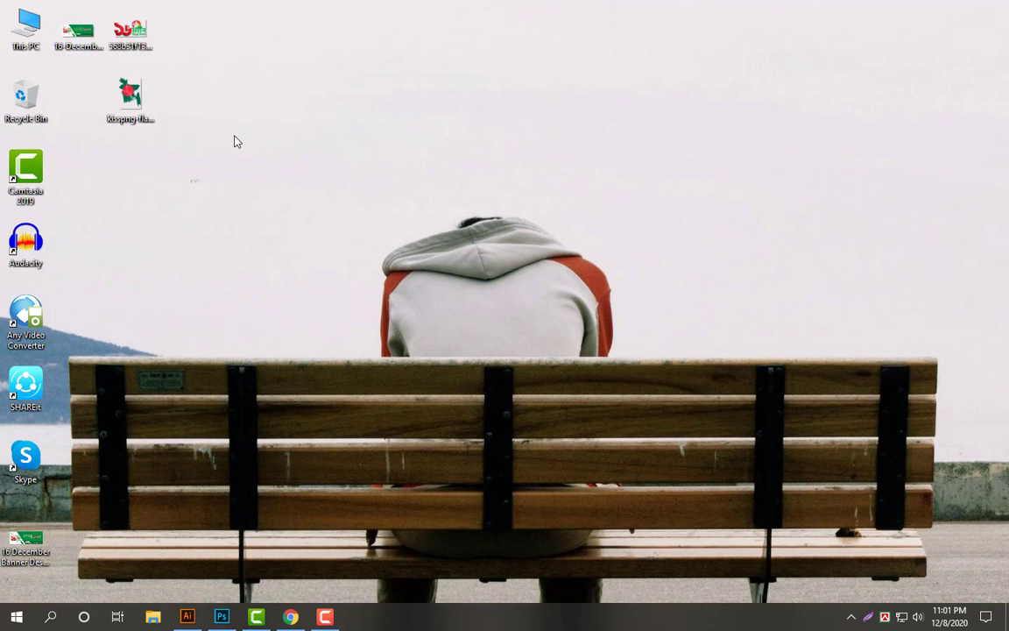